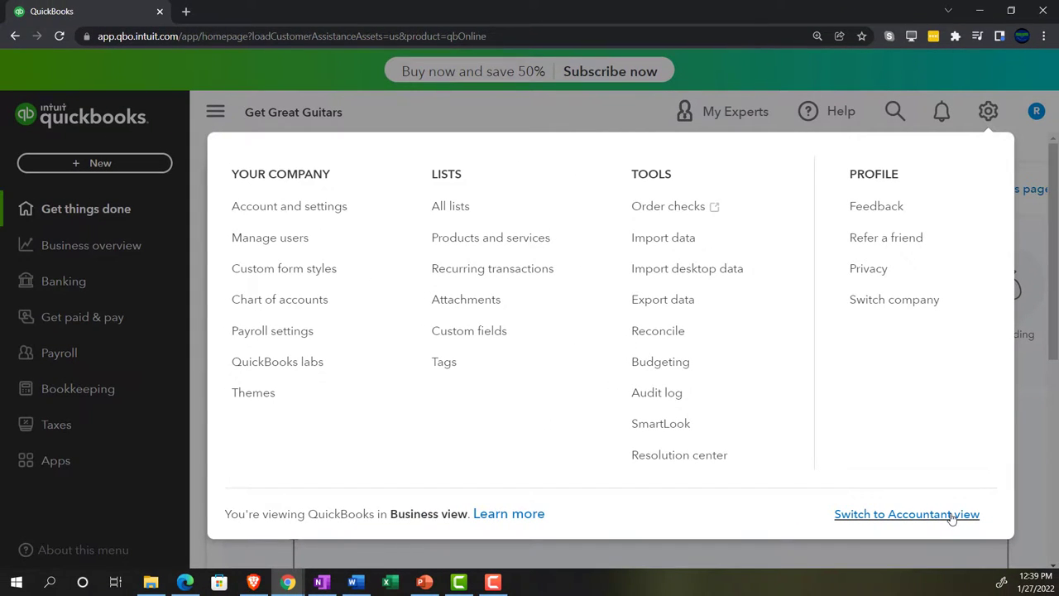
Close the settings panel, glance at the sample company, then return to Get Great Guitars
click(1021, 467)
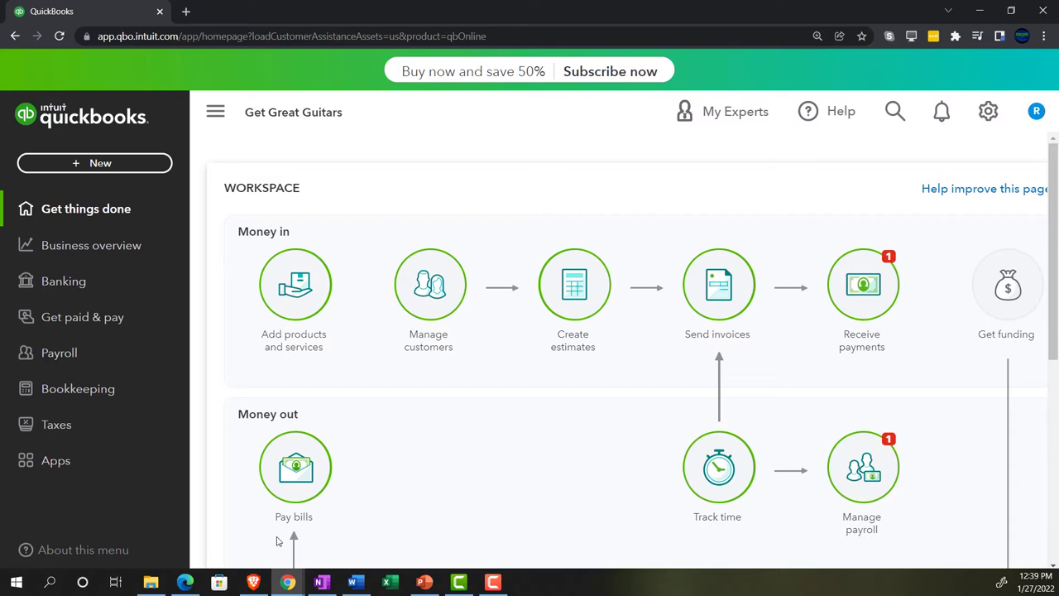
click(185, 582)
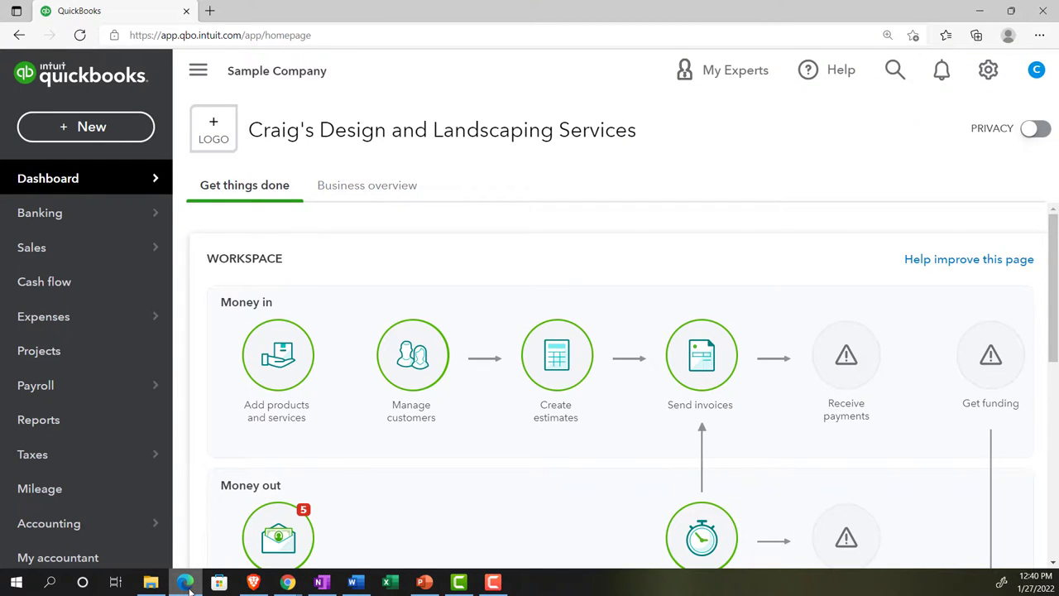
click(185, 582)
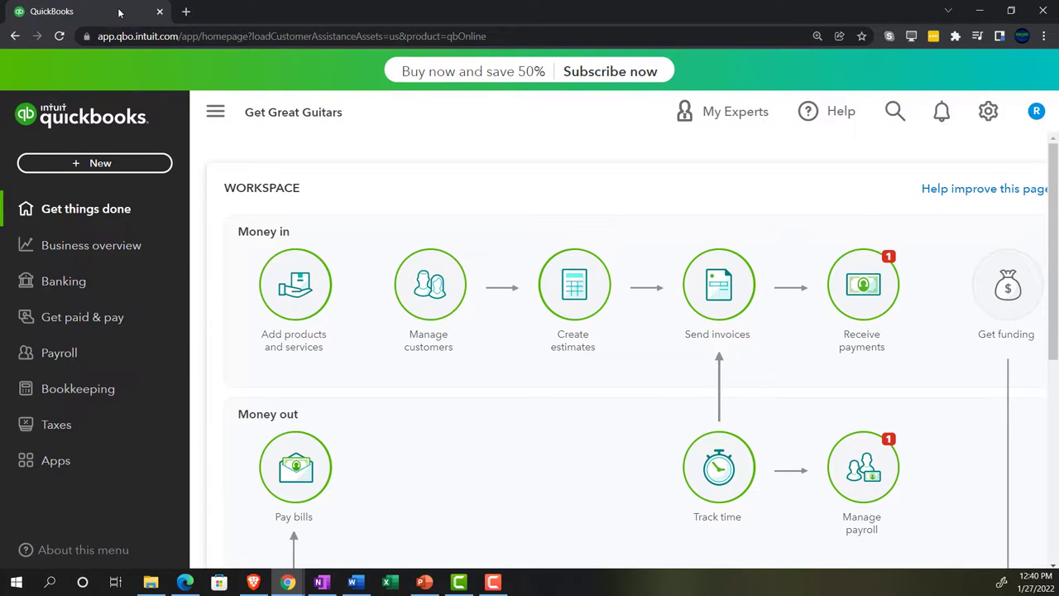
Duplicate the QuickBooks tab twice for three Get Great Guitars tabs, then check the other browser
right_click(119, 12)
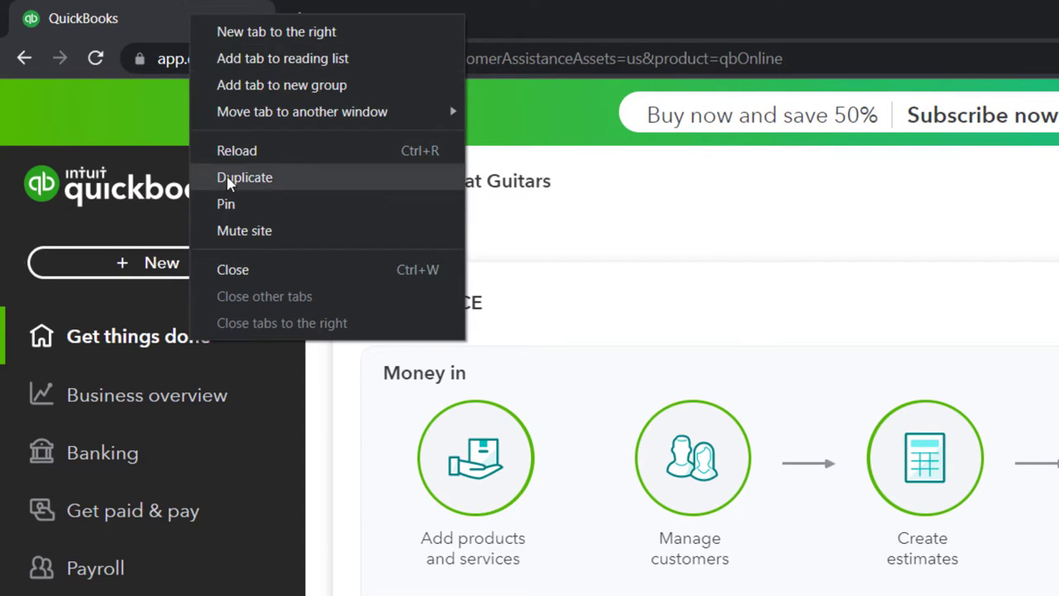
click(229, 179)
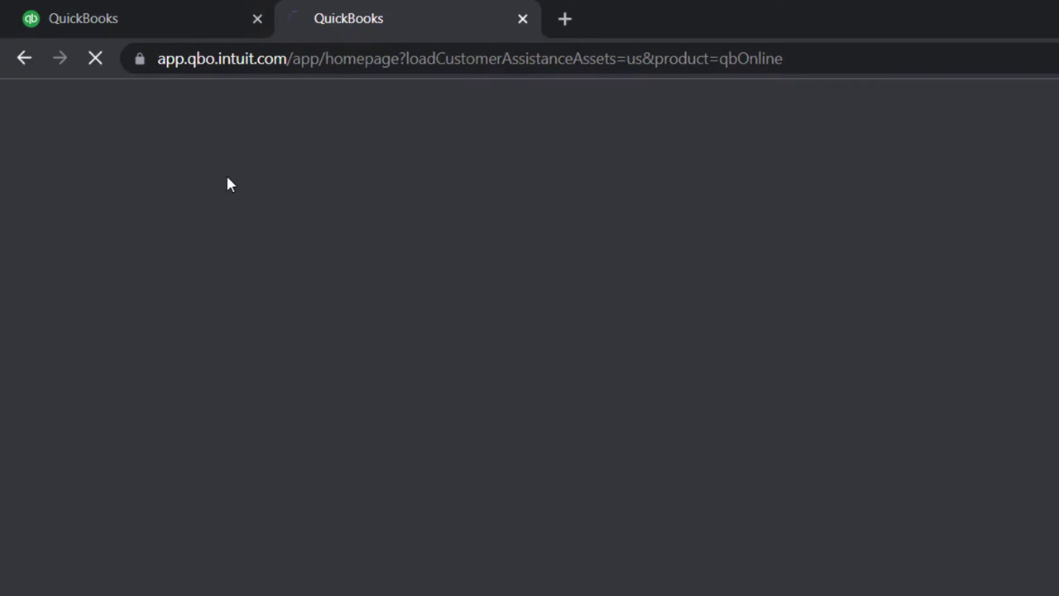
click(184, 13)
right_click(184, 16)
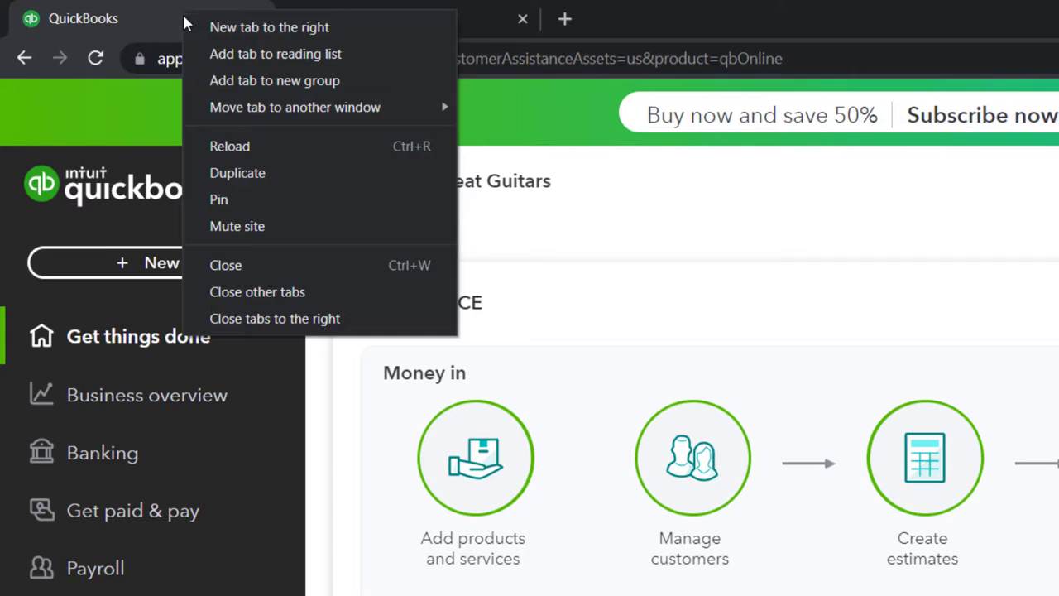
click(224, 173)
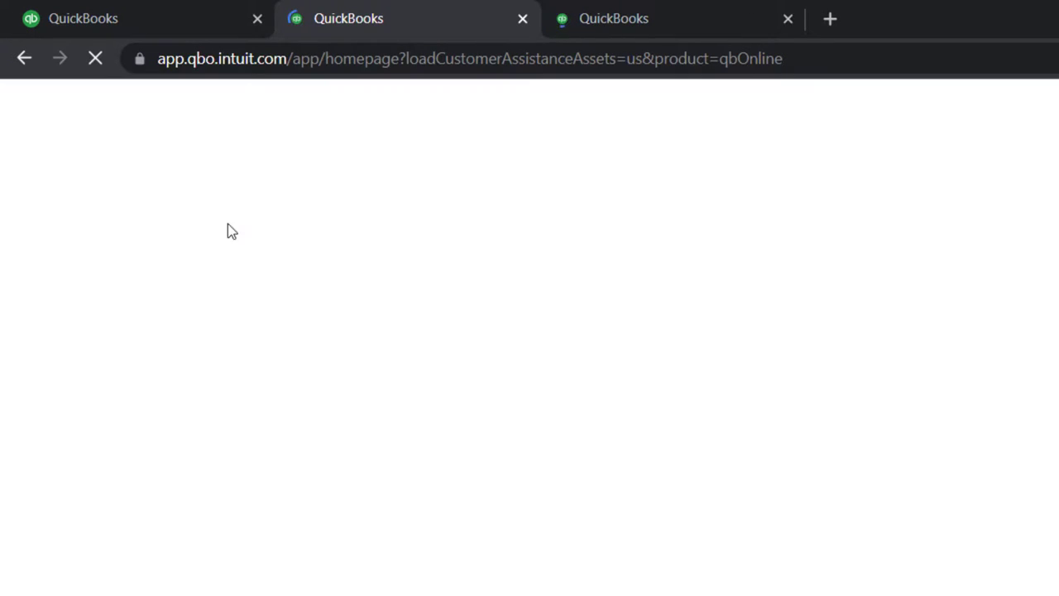
mouse_move(299, 595)
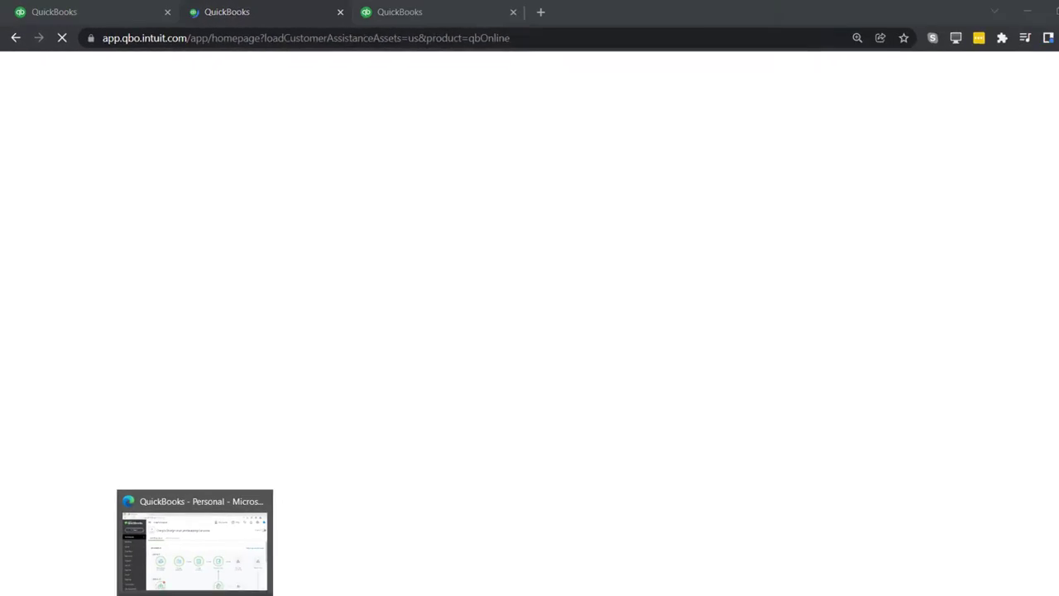
click(192, 592)
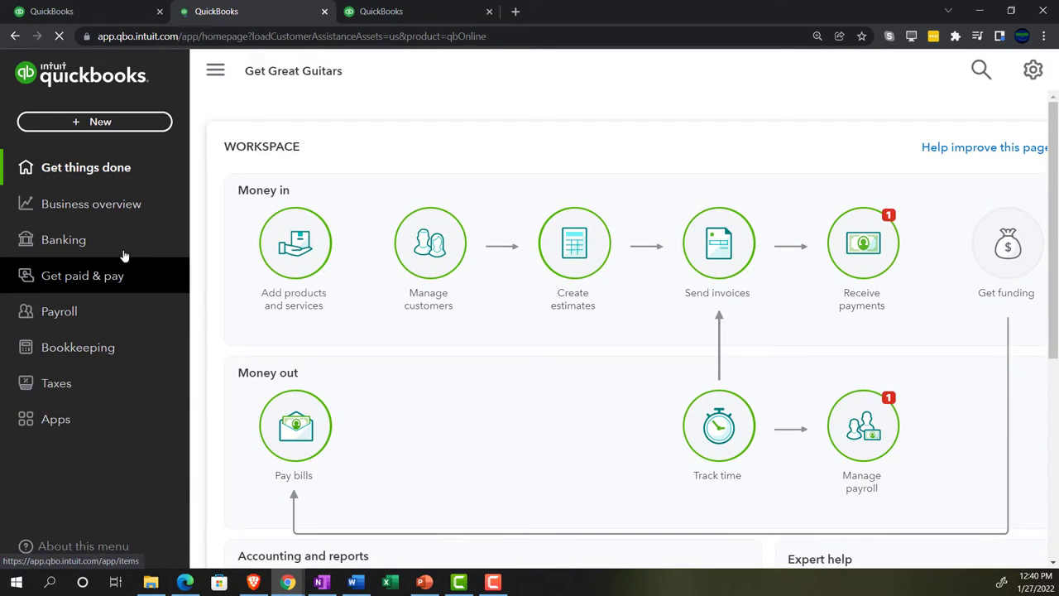
Show the Standard reports list with the sidebar collapsed and open the Balance Sheet
click(92, 213)
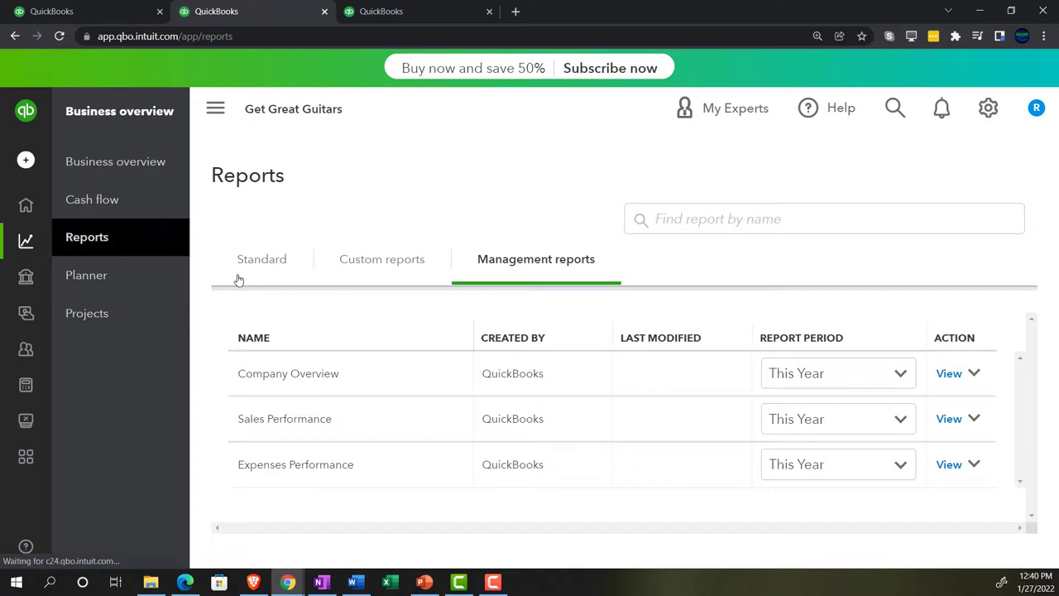
click(263, 263)
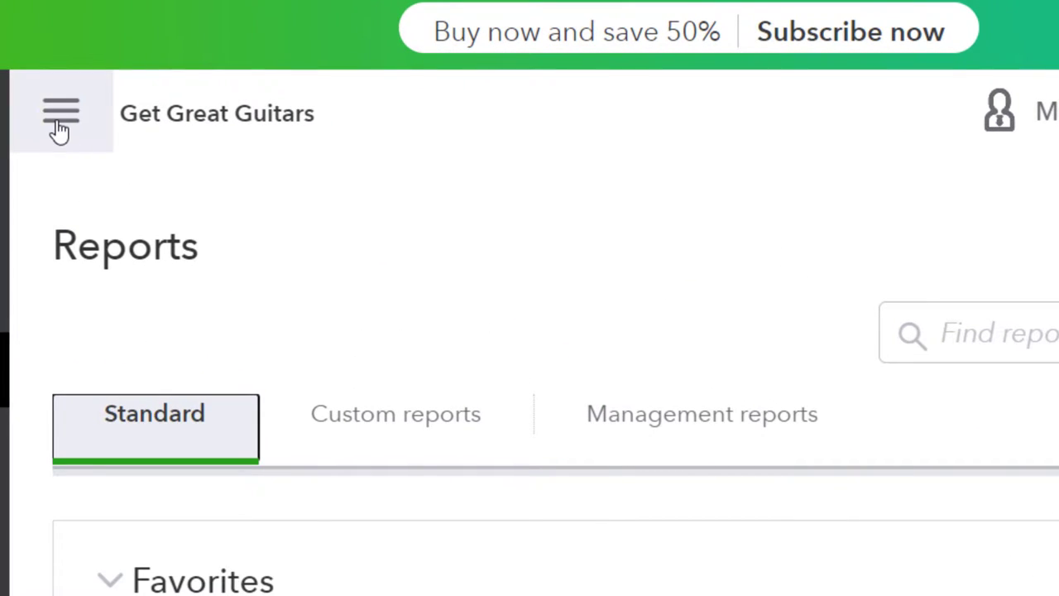
click(60, 125)
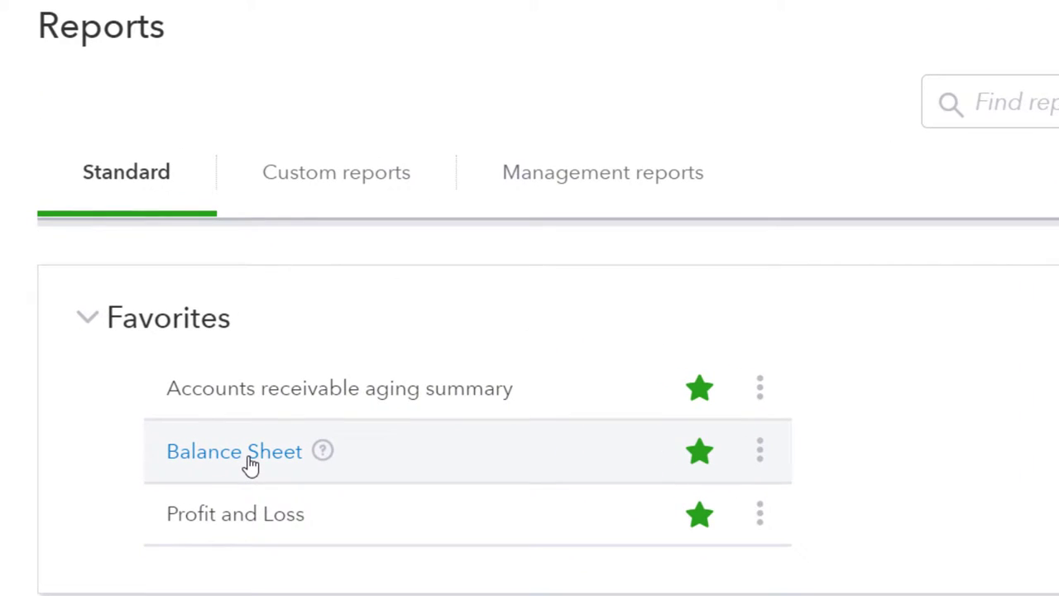
click(250, 465)
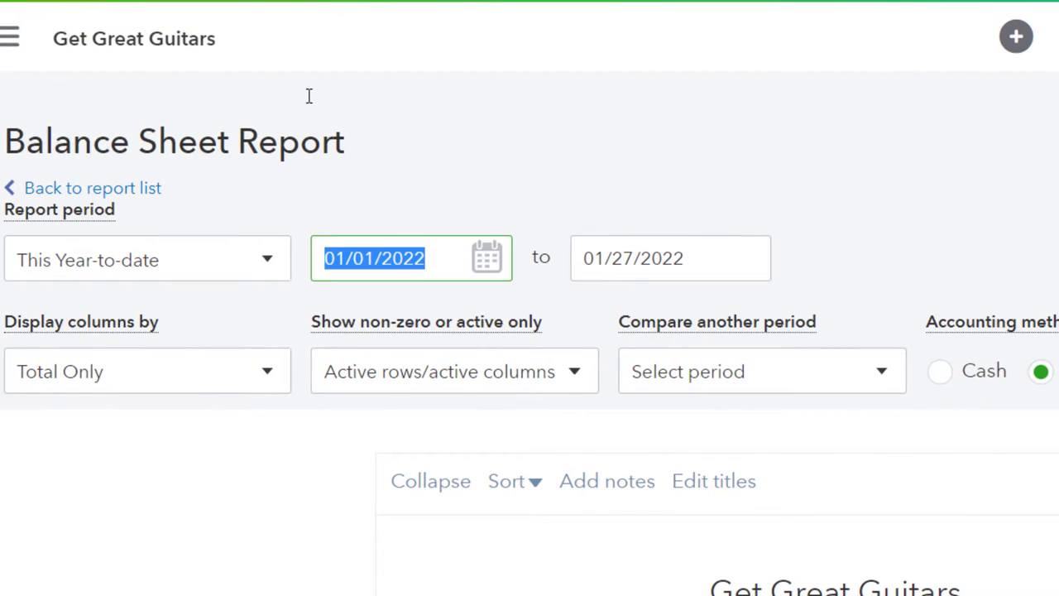
Rerun the Balance Sheet for 01/01/2022 through 12/31/2022, then move to the third tab
text(010)
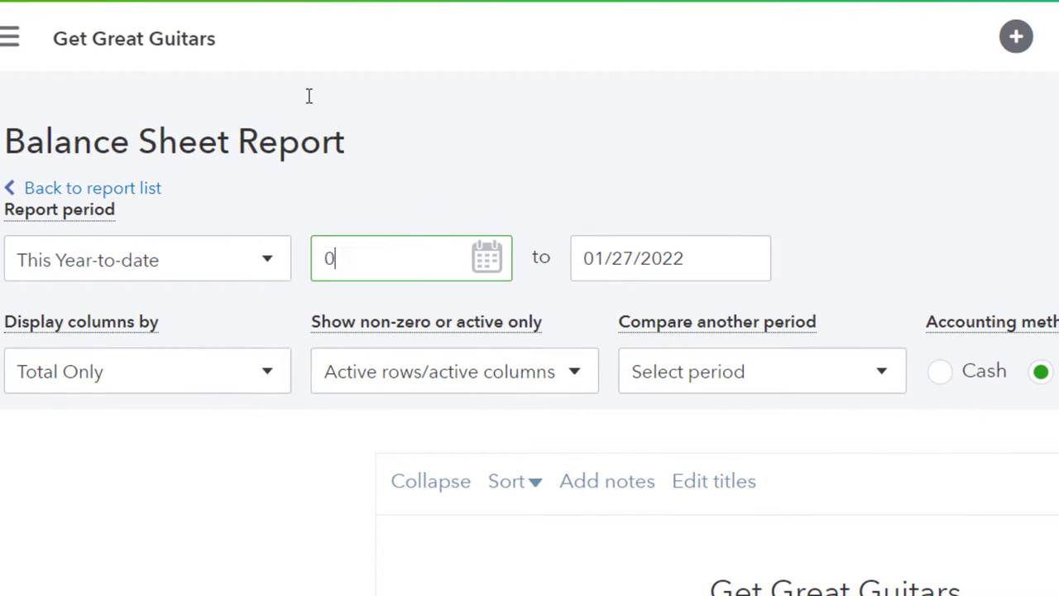
key(Tab)
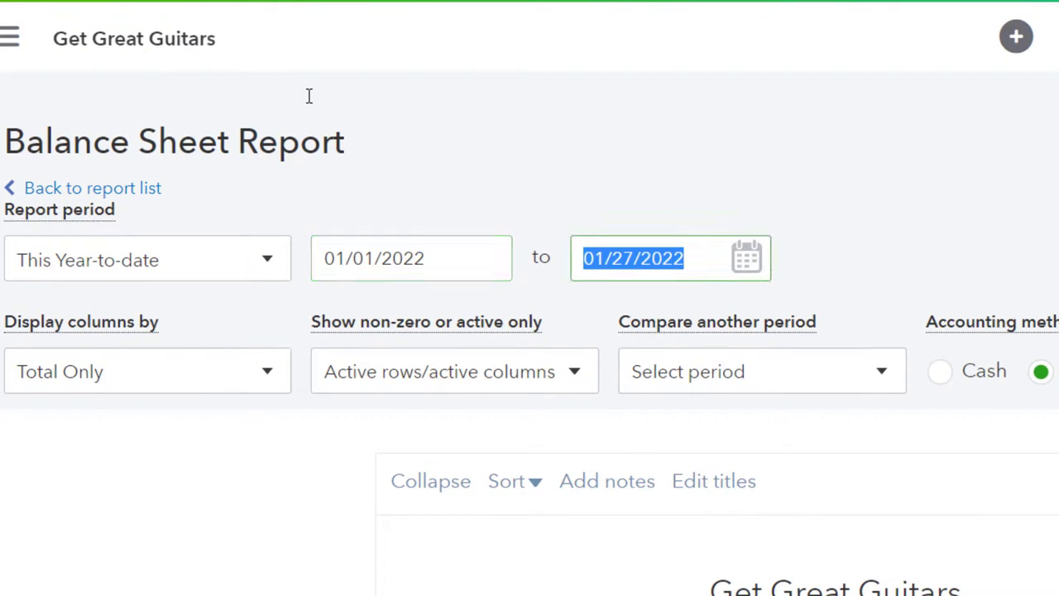
text(12/31/2022)
key(Tab)
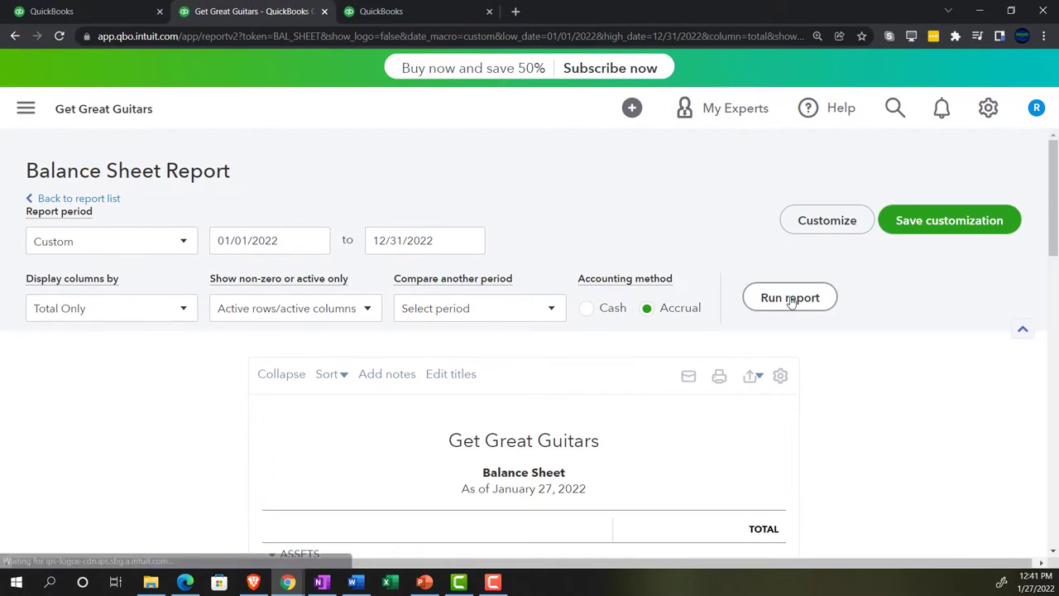
click(790, 298)
scroll(790, 301, down, 3)
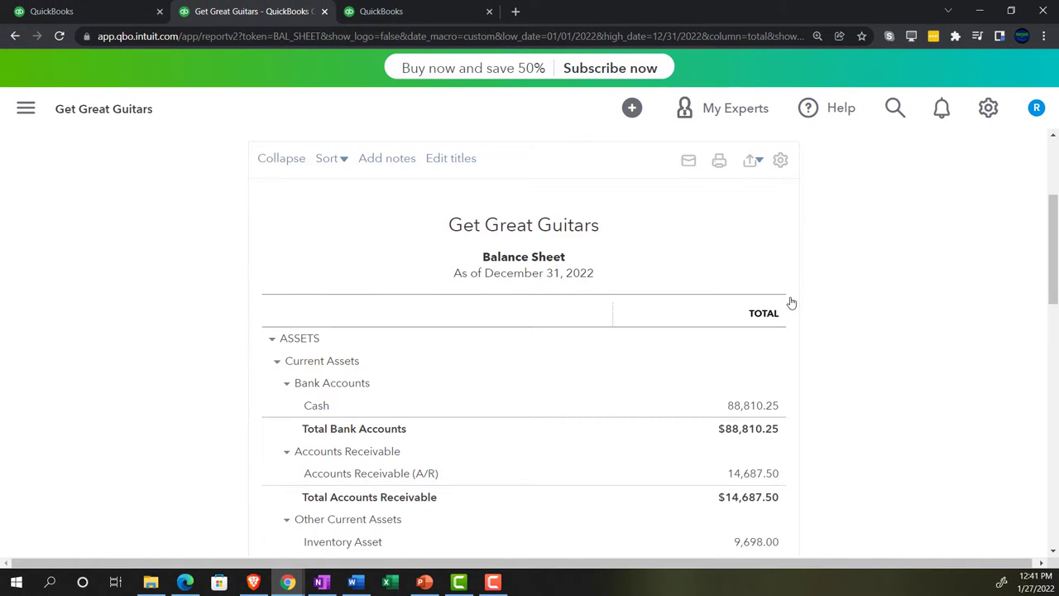
click(427, 13)
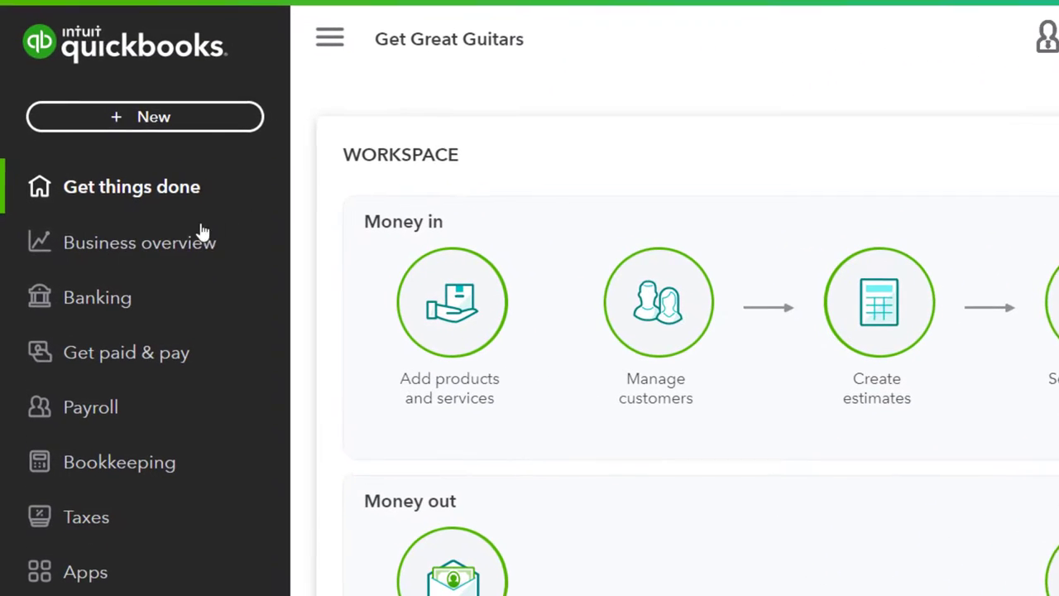
Open the Profit and Loss report from Business overview Reports and collapse the sidebar
click(177, 242)
click(181, 242)
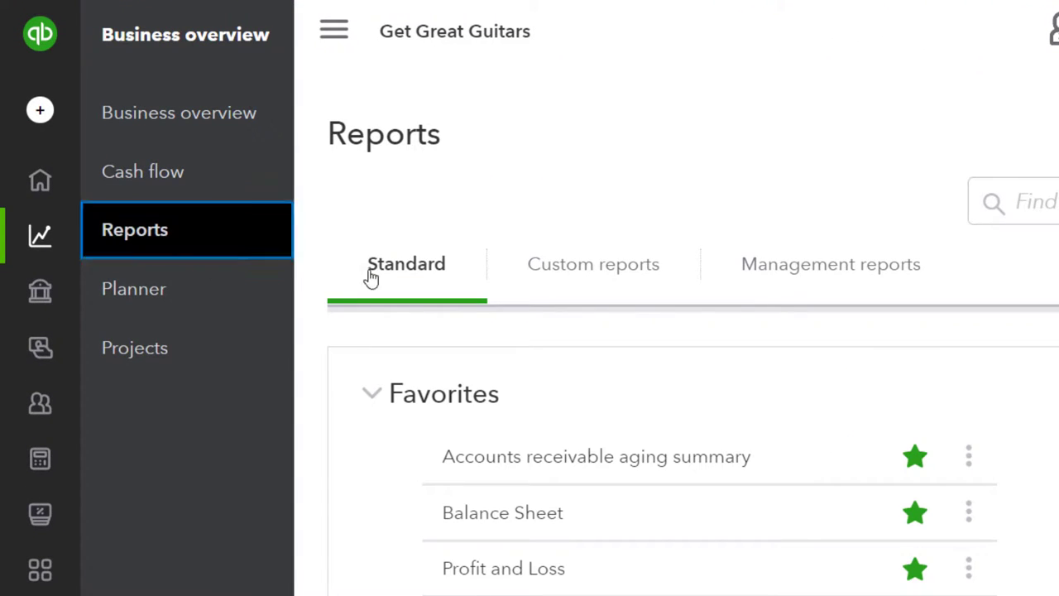
click(538, 567)
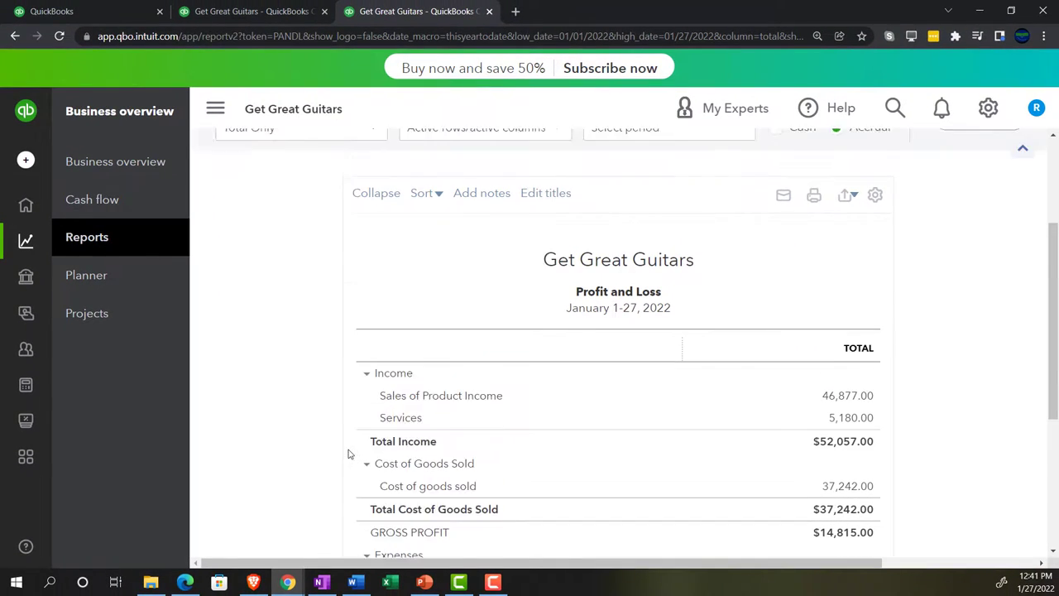
scroll(337, 412, up, 2)
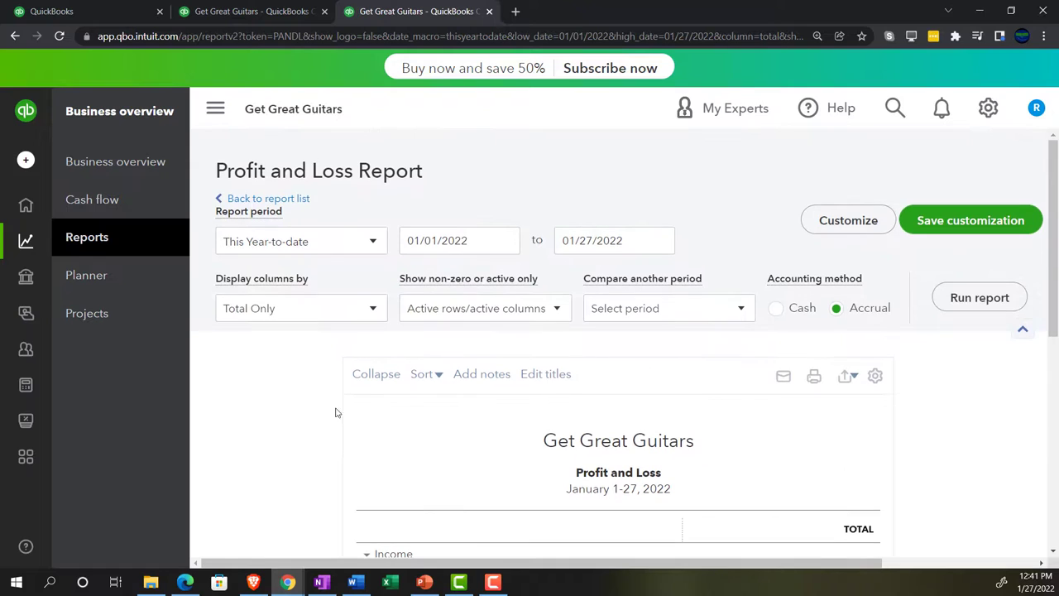
click(216, 109)
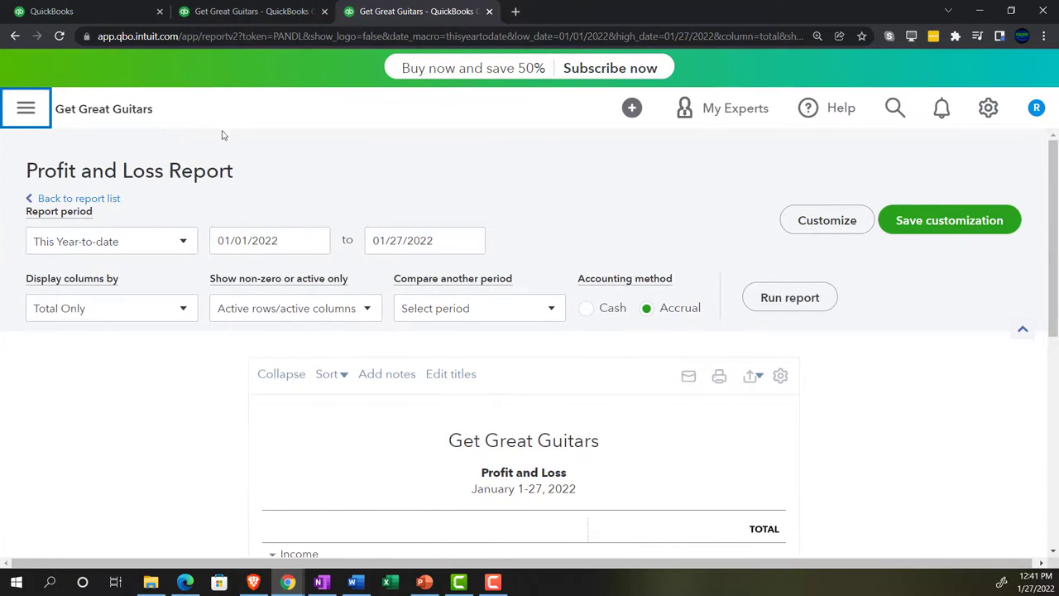
Set the Profit and Loss period to 01/01/2022 through 12/31/2022 and rerun it
click(284, 243)
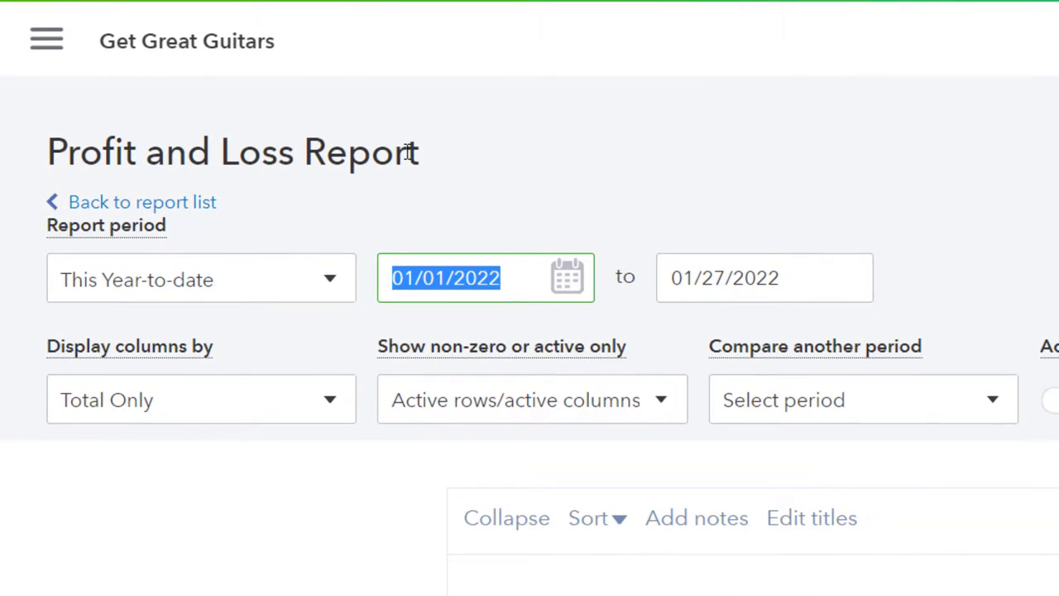
text(010122)
key(Tab)
text(12/)
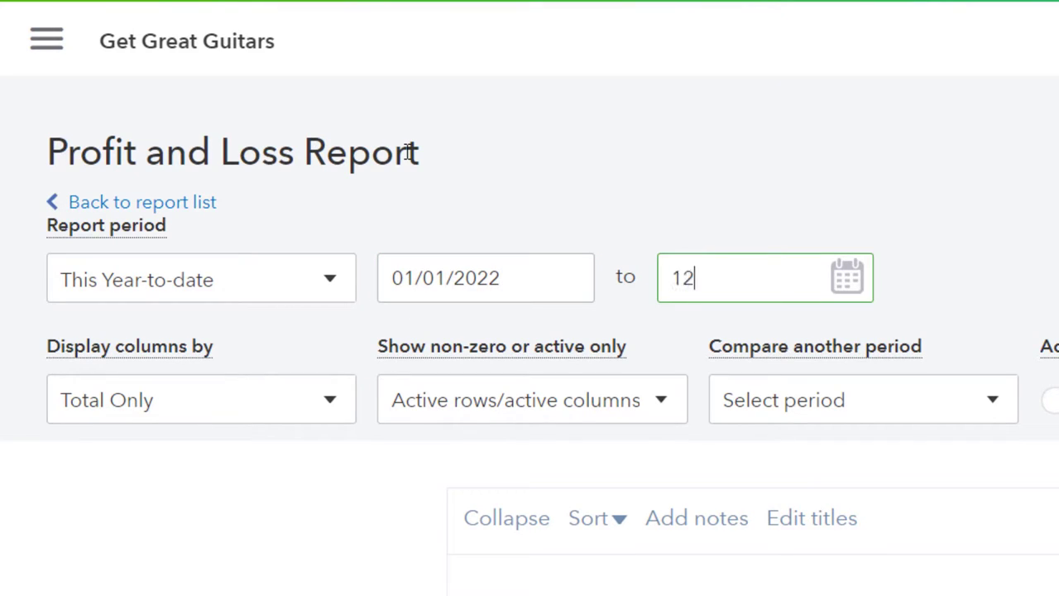
text(31/202)
key(Tab)
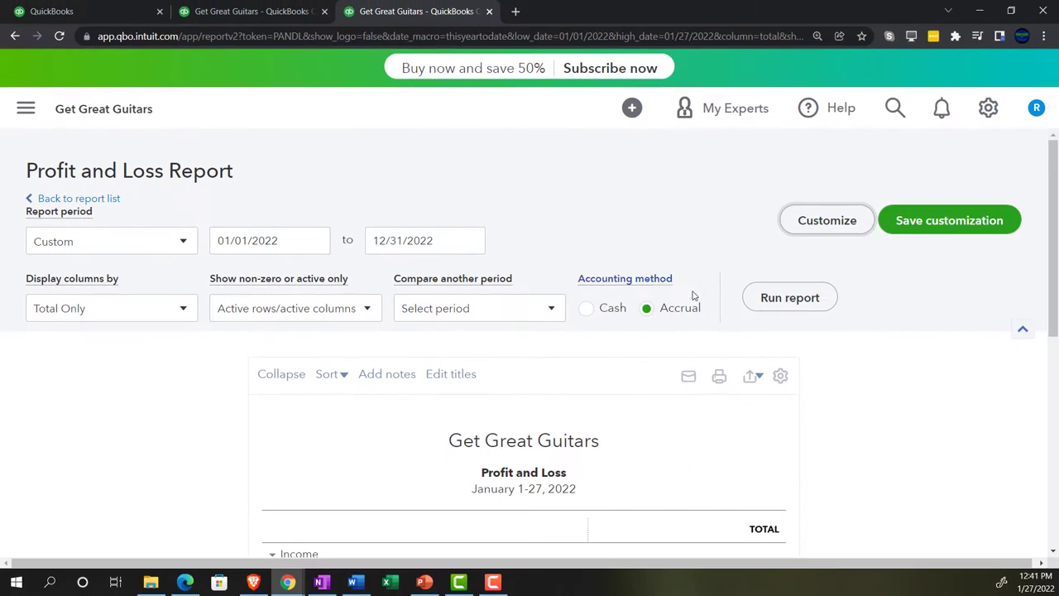
click(759, 297)
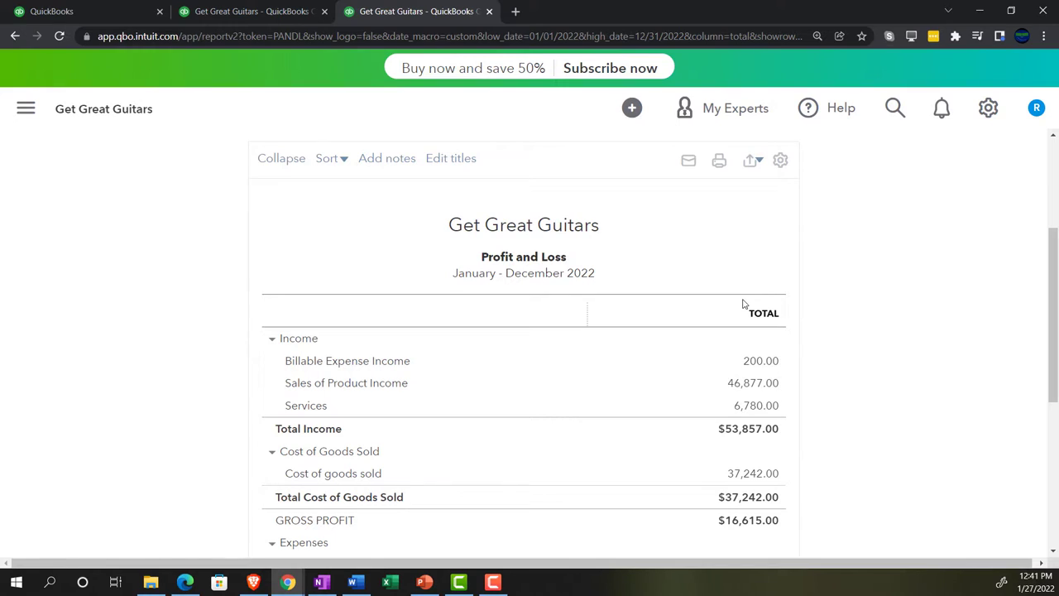
Zoom the page in, change the Profit and Loss start date to 02/01/2022, and rerun it
key(ctrl+plus)
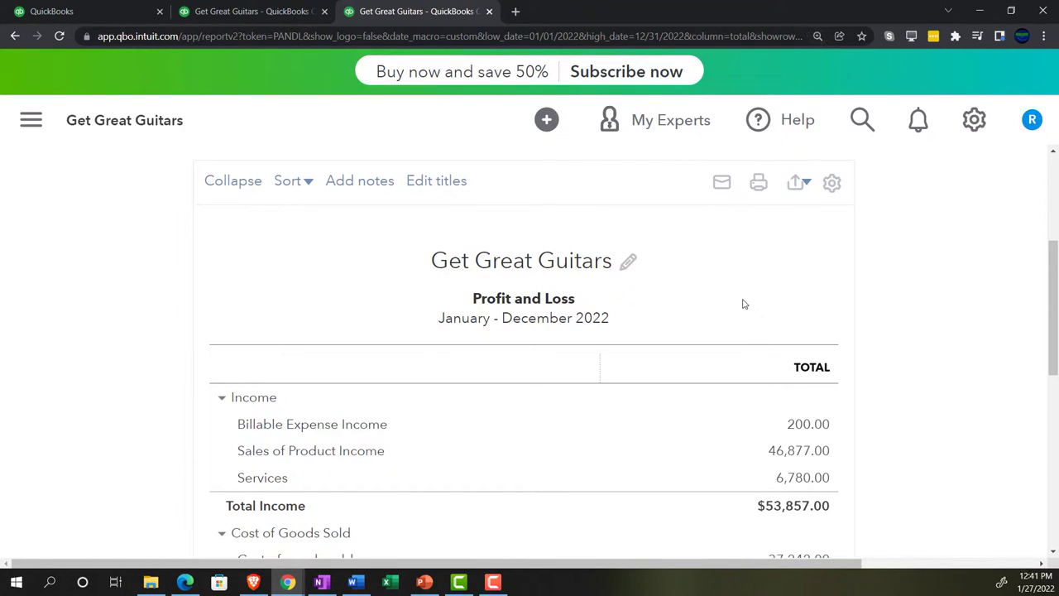
scroll(743, 303, down, 1)
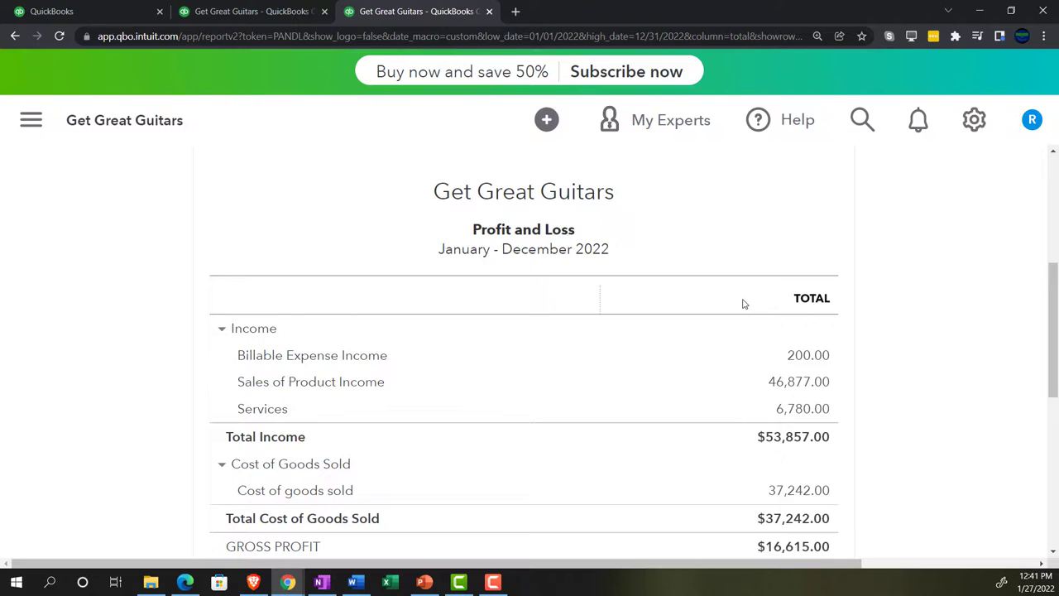
scroll(577, 333, up, 4)
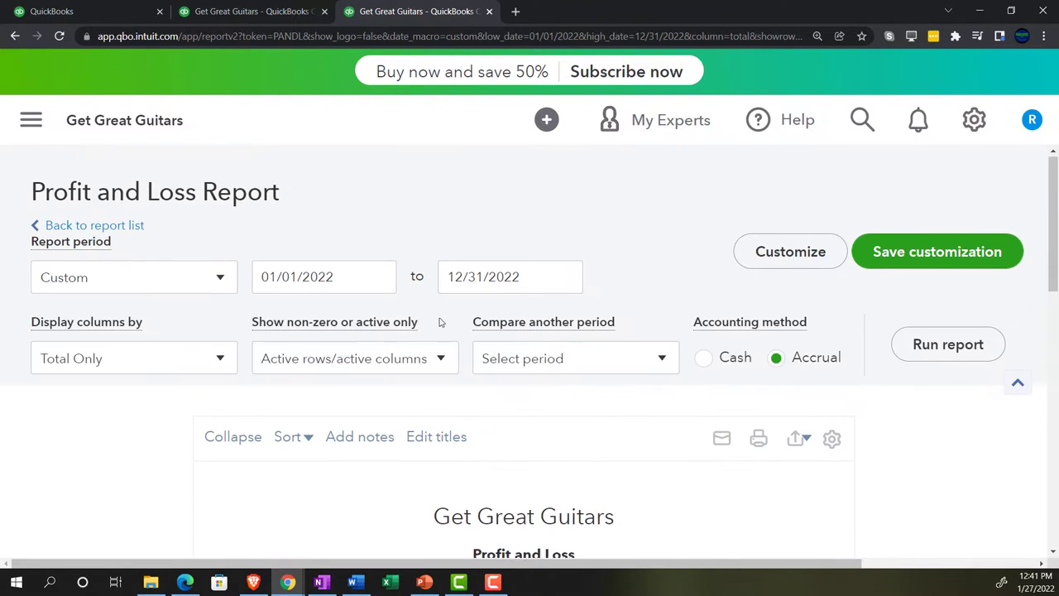
drag(345, 289, 175, 286)
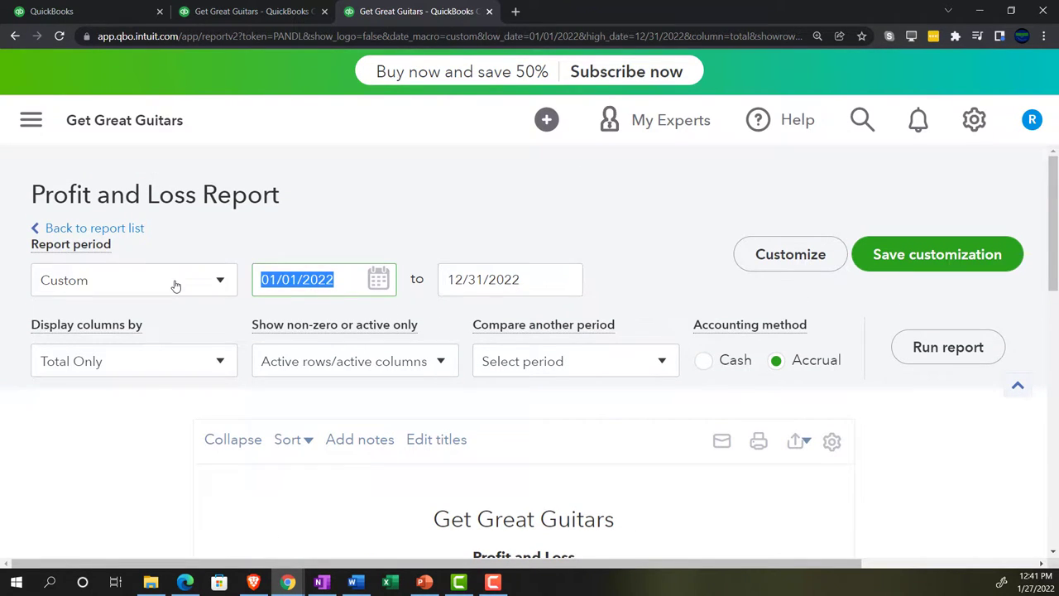
text(020122)
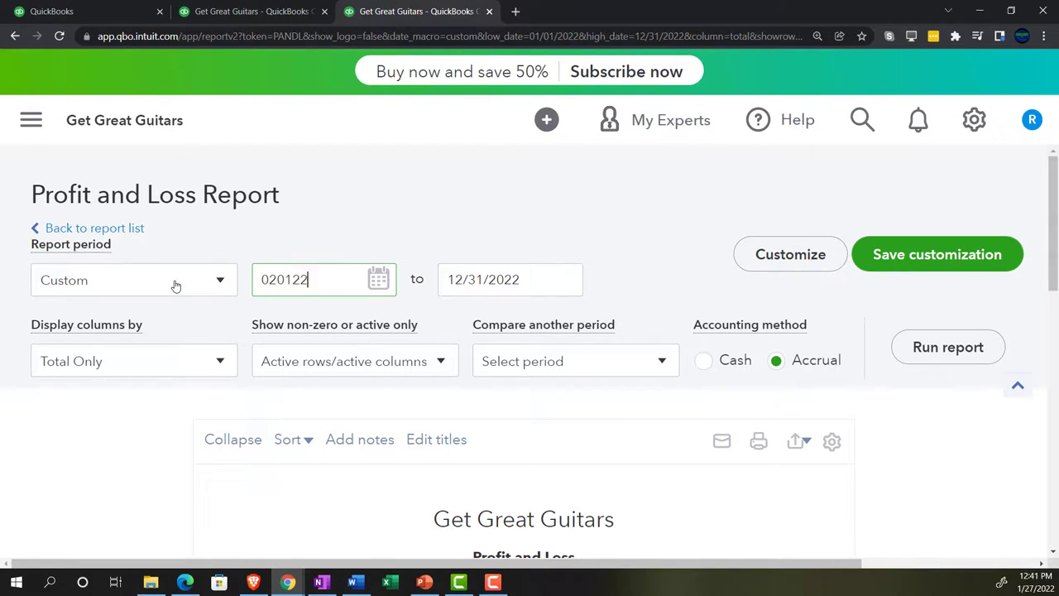
key(Tab)
key(Tab)
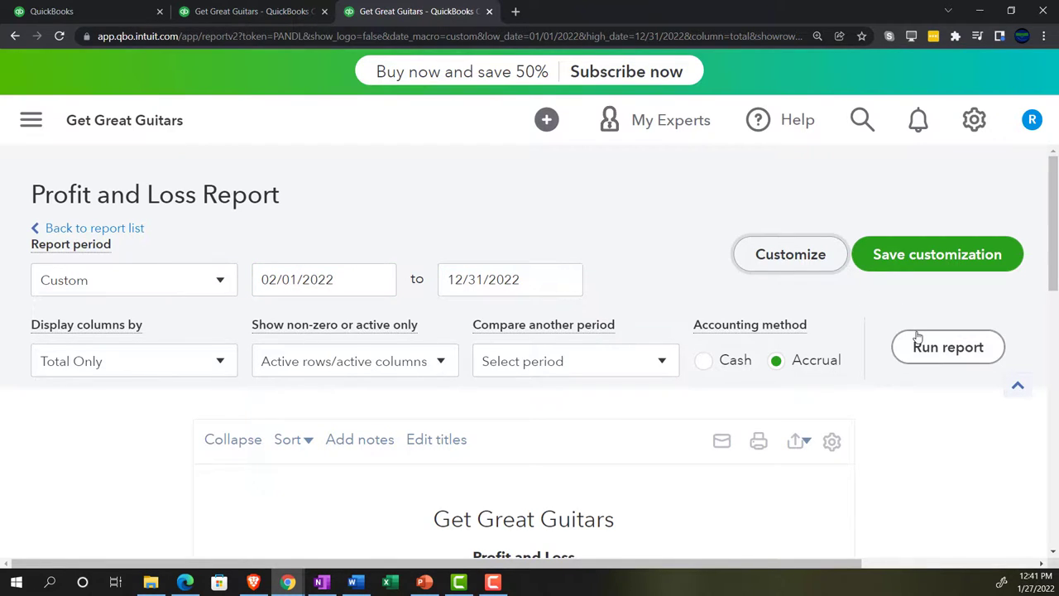
click(913, 345)
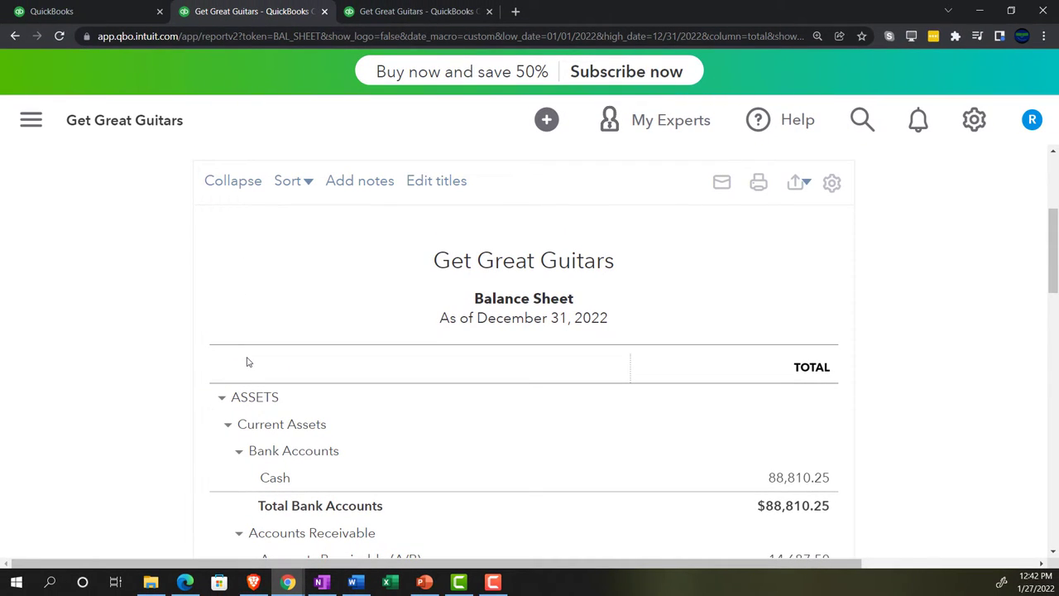
Zoom in and change the Balance Sheet start date to 02/01/2022
key(ctrl+plus)
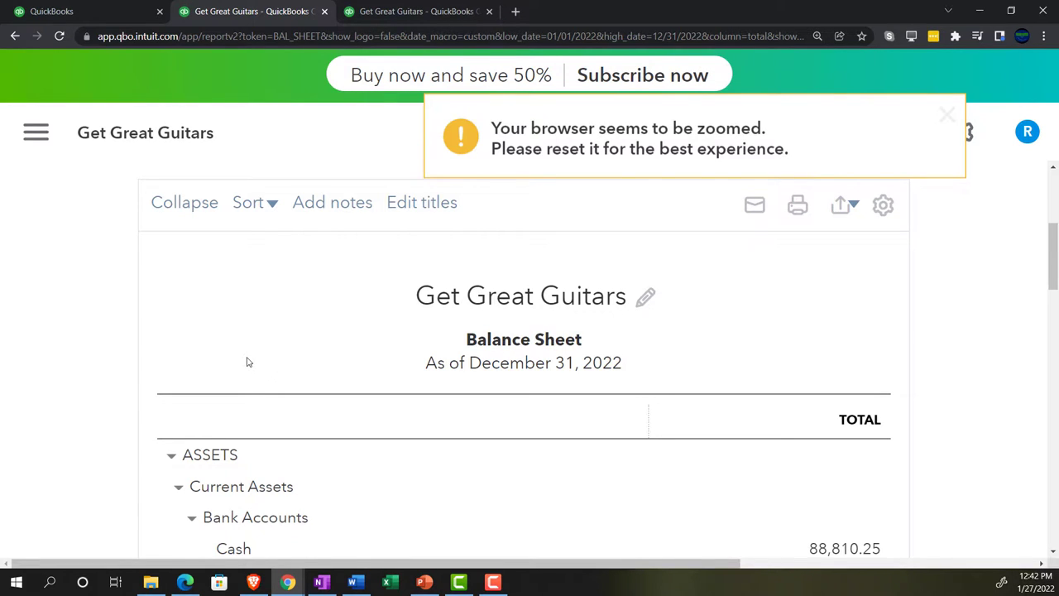
scroll(247, 361, up, 3)
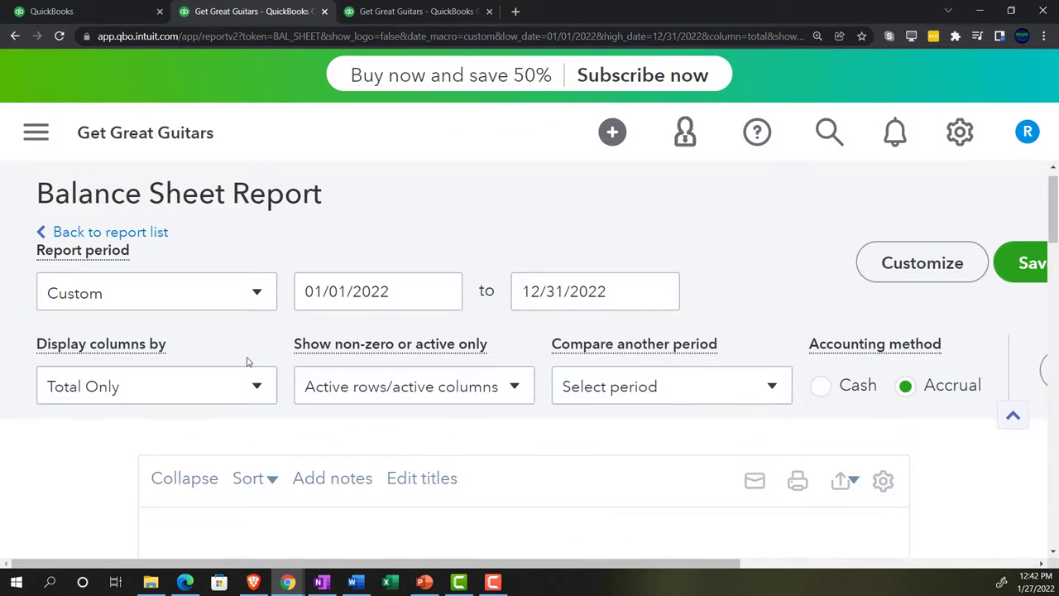
click(609, 292)
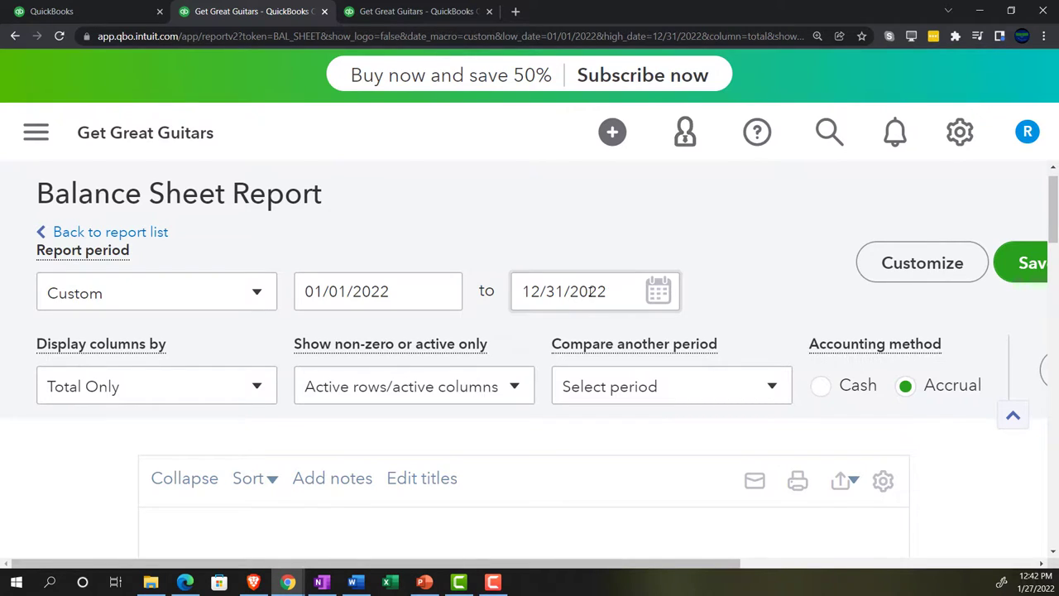
drag(413, 291, 281, 239)
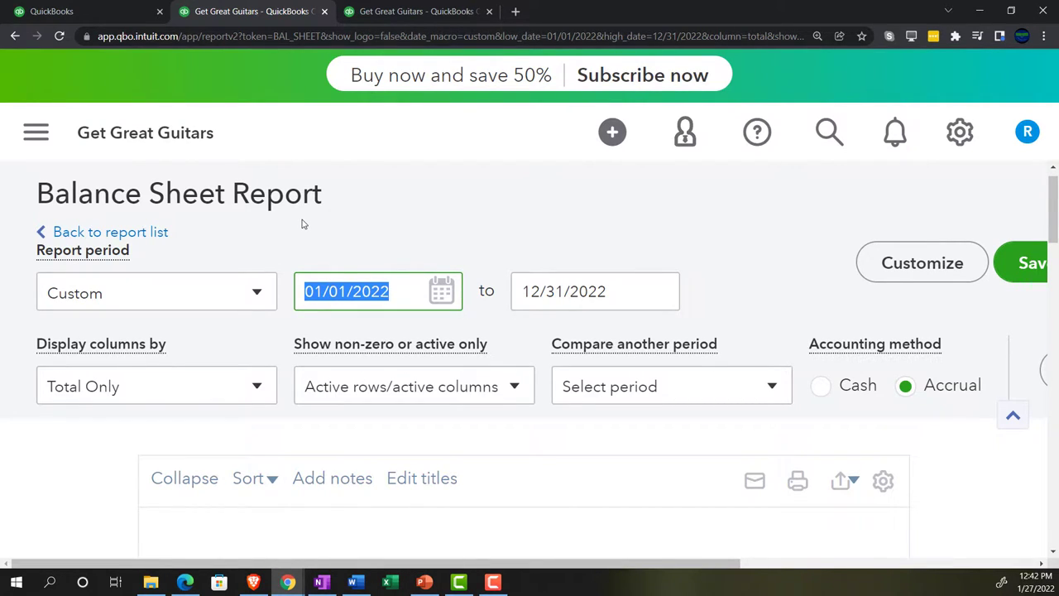
text(02012/01/20)
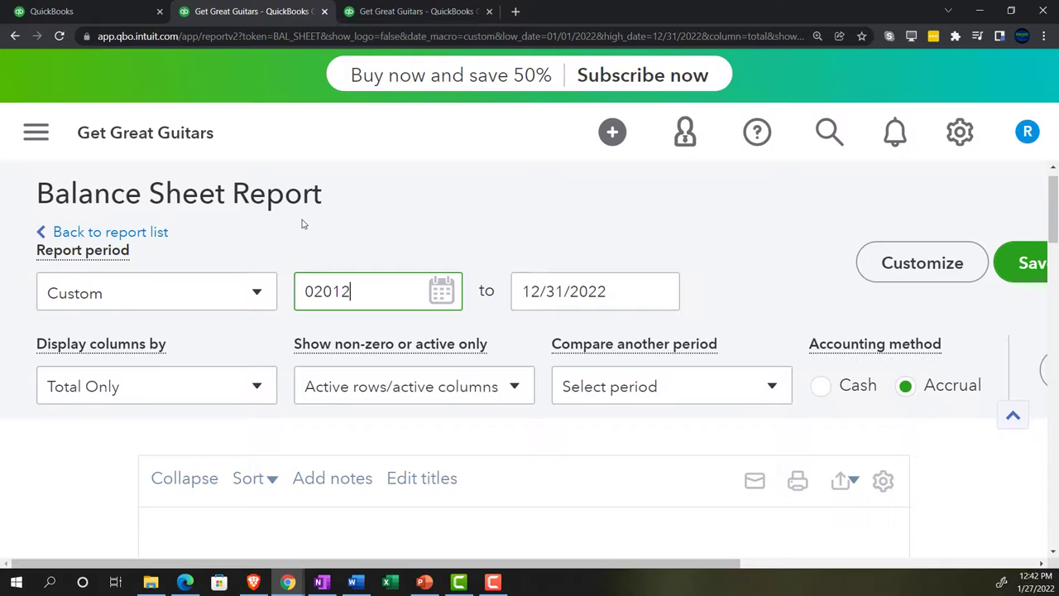
text(2)
key(Tab)
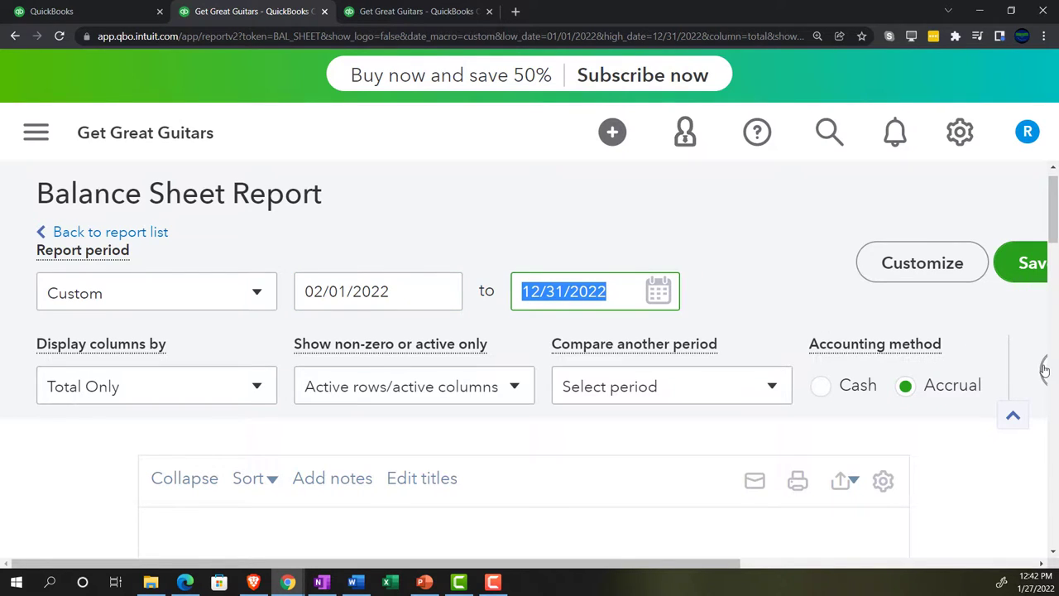
Open the February–December 2022 transaction report behind the 72,000.00 Loans Payable amount
scroll(309, 485, down, 5)
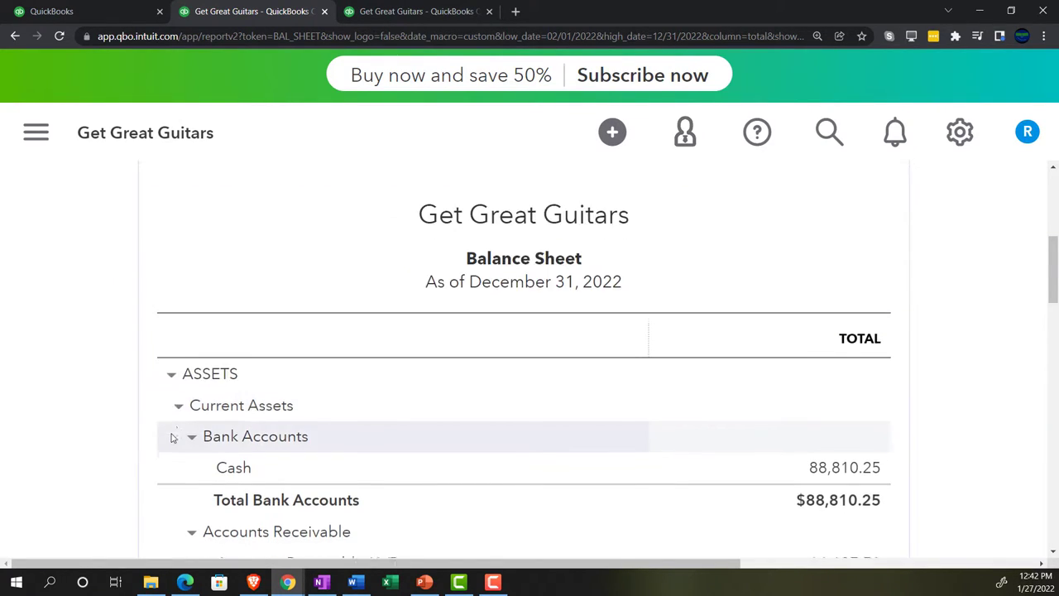
scroll(172, 437, down, 1)
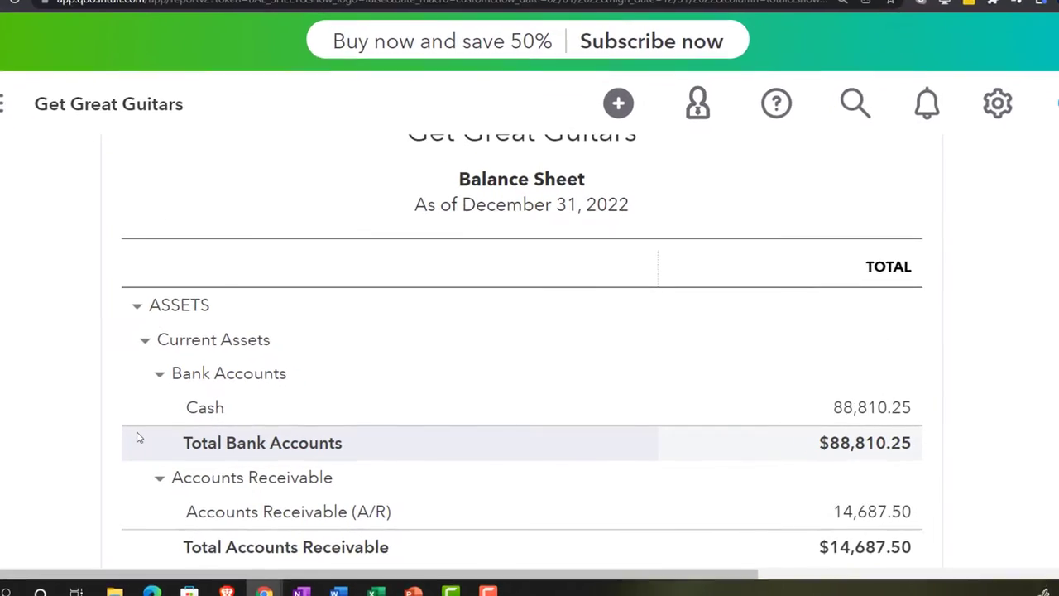
scroll(172, 438, down, 3)
scroll(47, 435, down, 2)
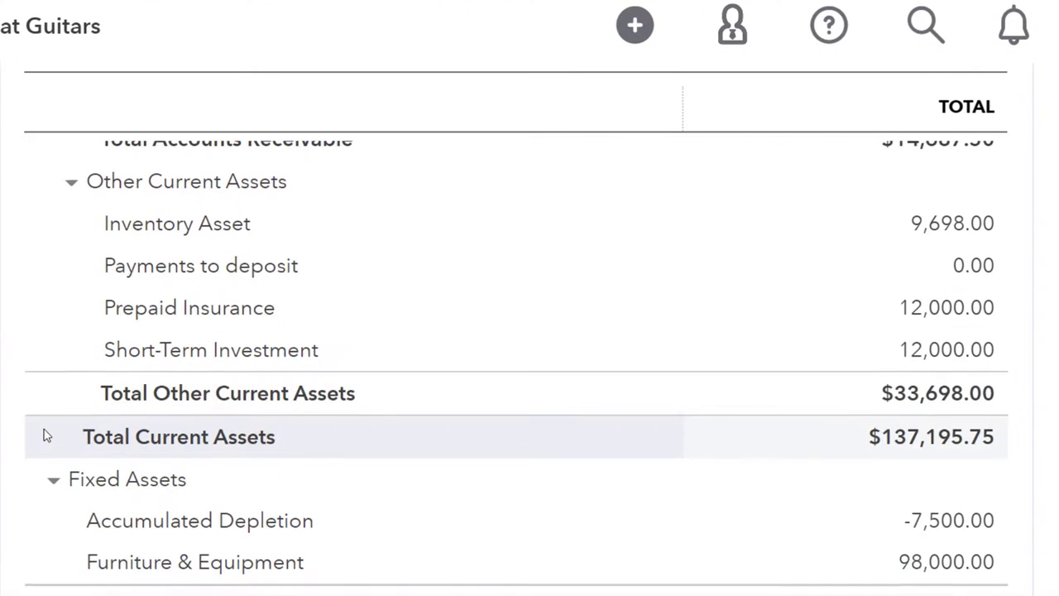
scroll(47, 436, down, 10)
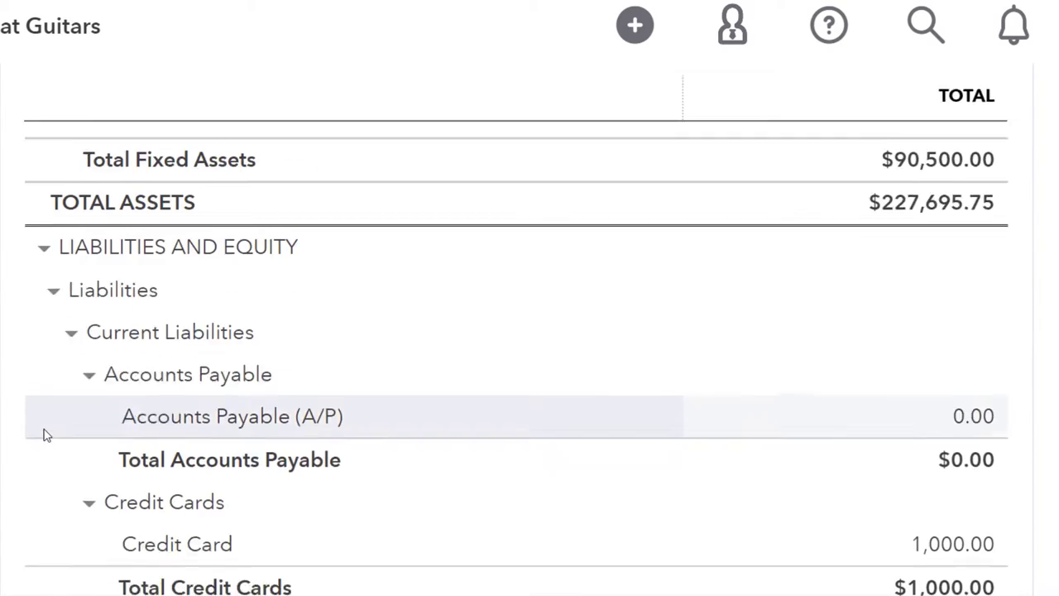
scroll(46, 436, down, 4)
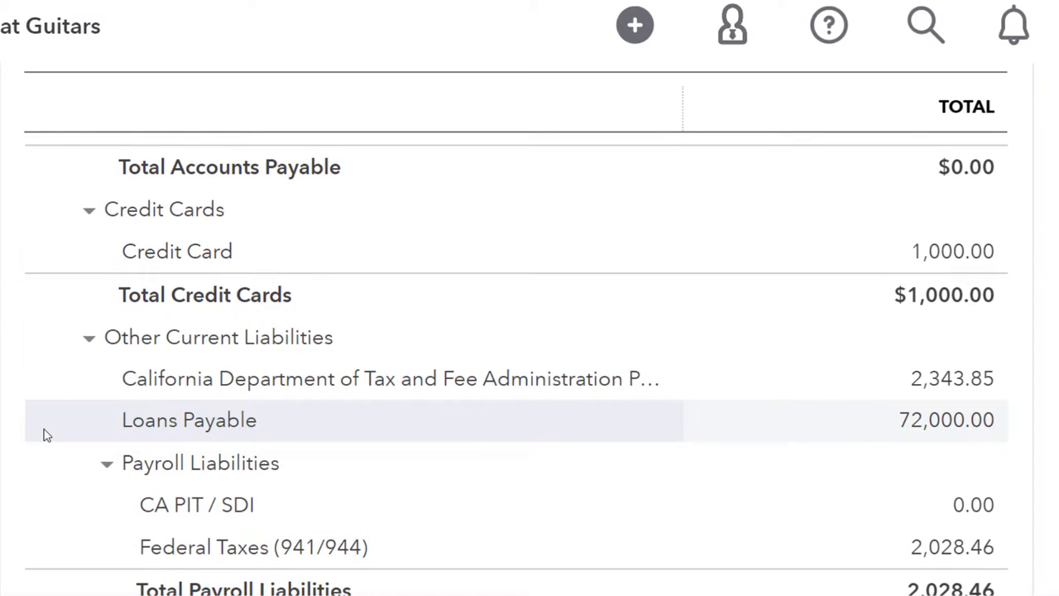
scroll(47, 436, down, 4)
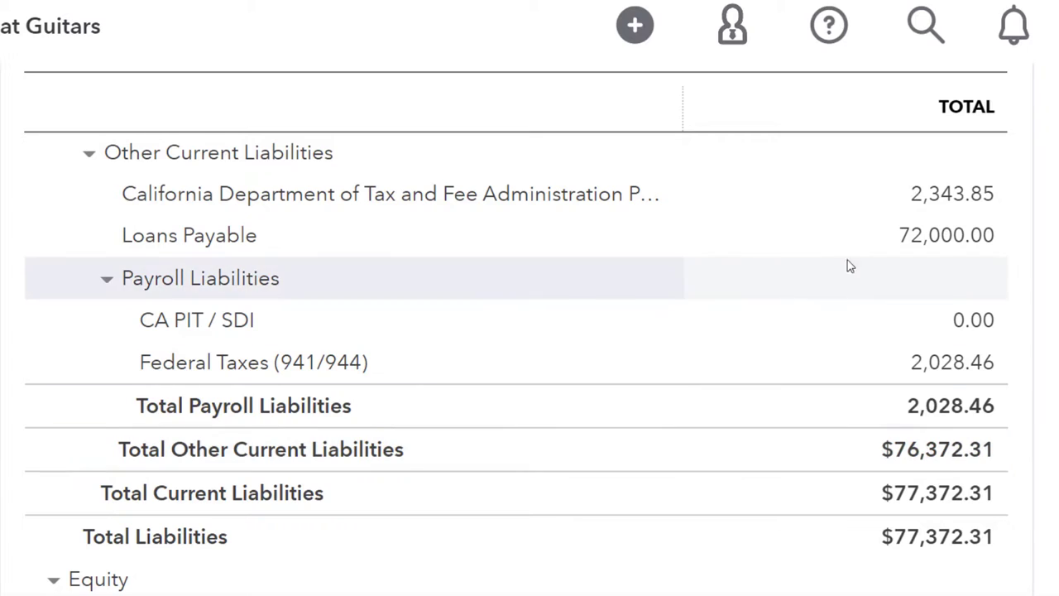
click(917, 237)
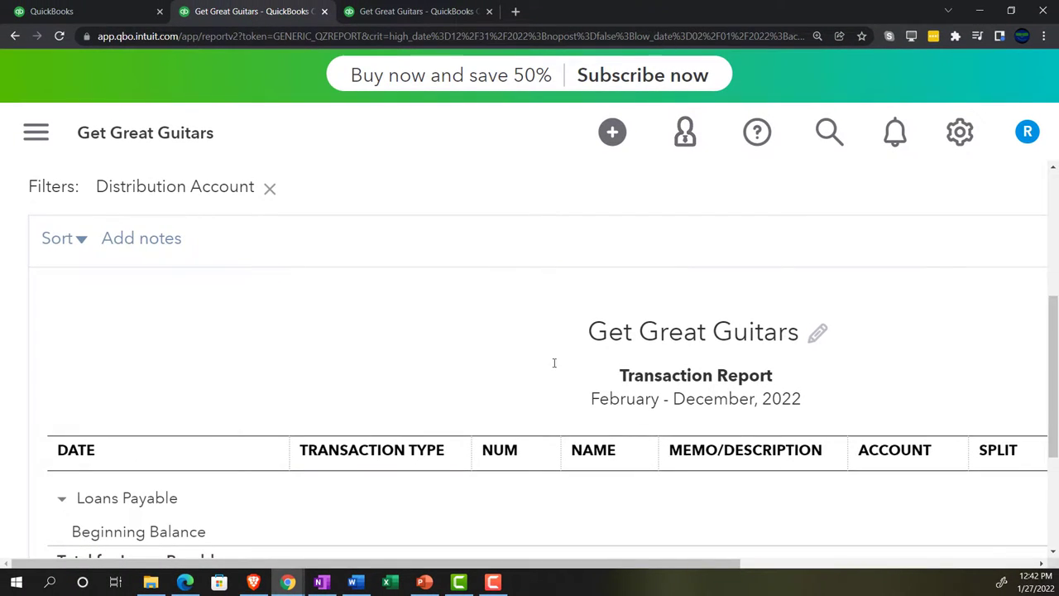
scroll(450, 409, down, 2)
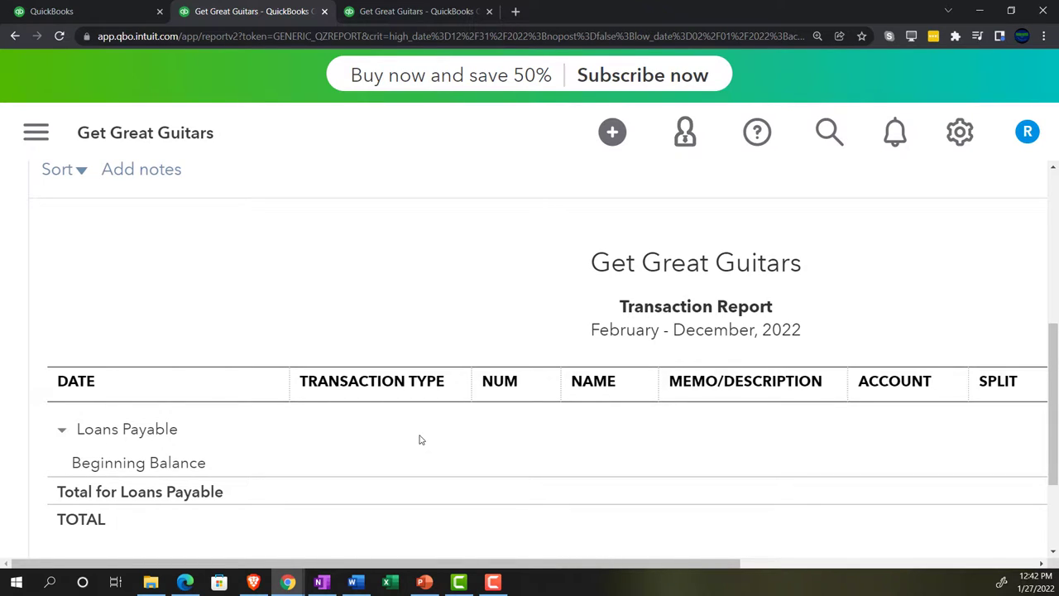
scroll(406, 440, up, 5)
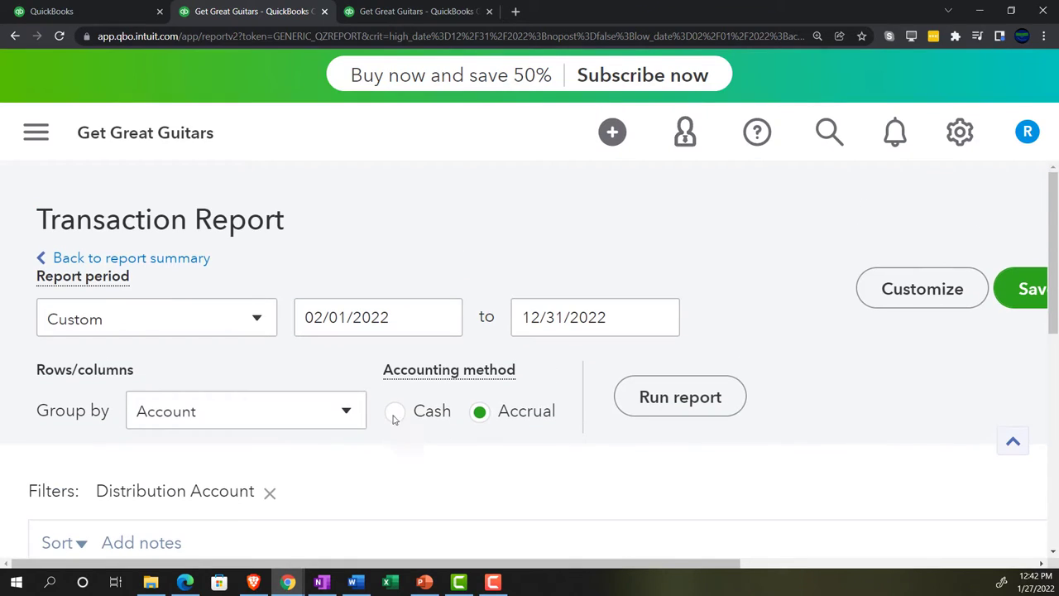
Return to the Balance Sheet summary and reset its start date to 01/01/2022
click(196, 262)
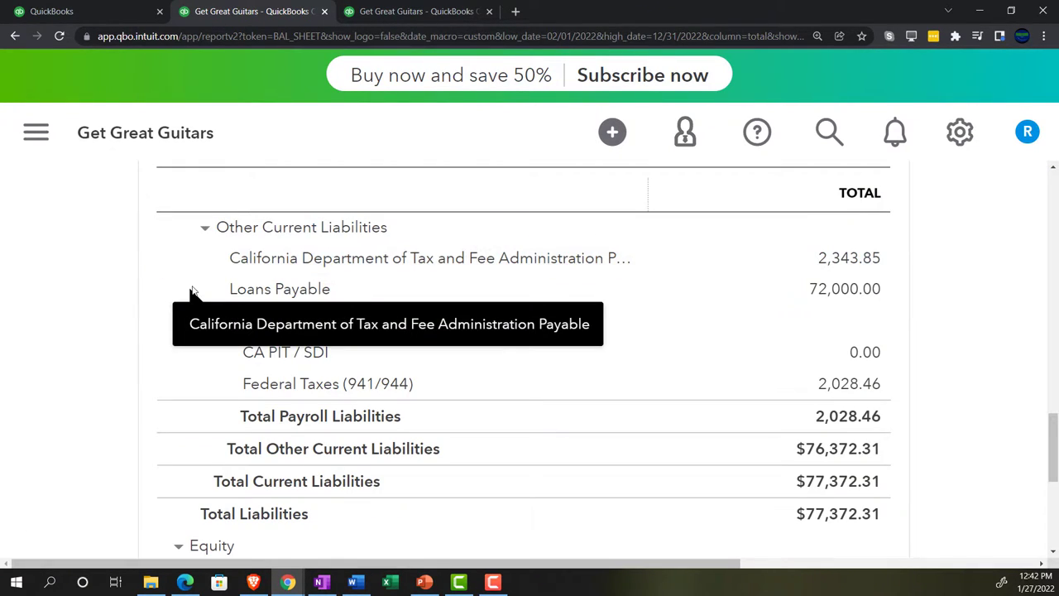
scroll(158, 354, up, 8)
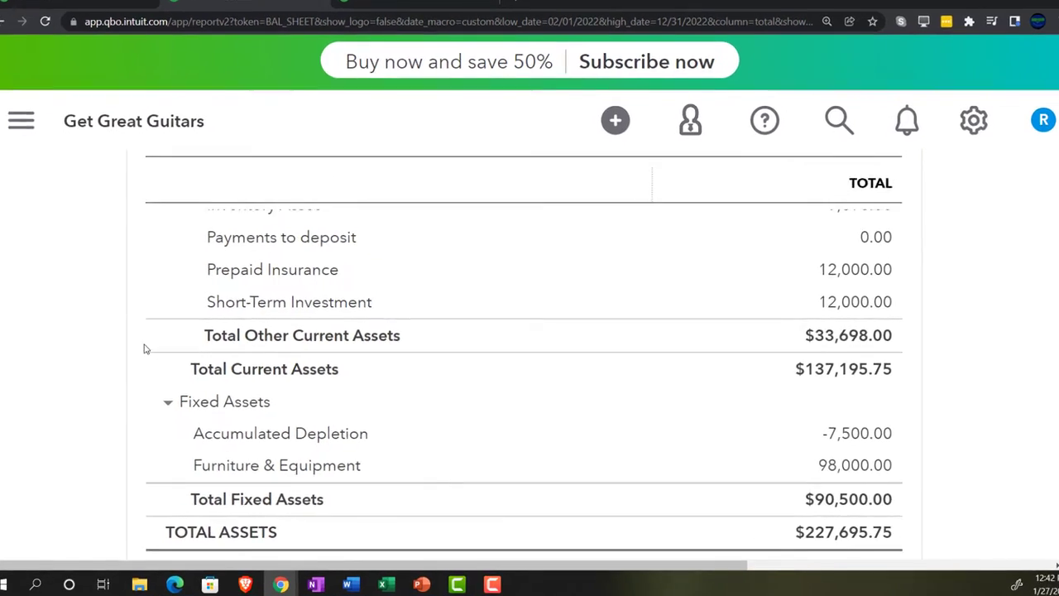
scroll(144, 348, up, 10)
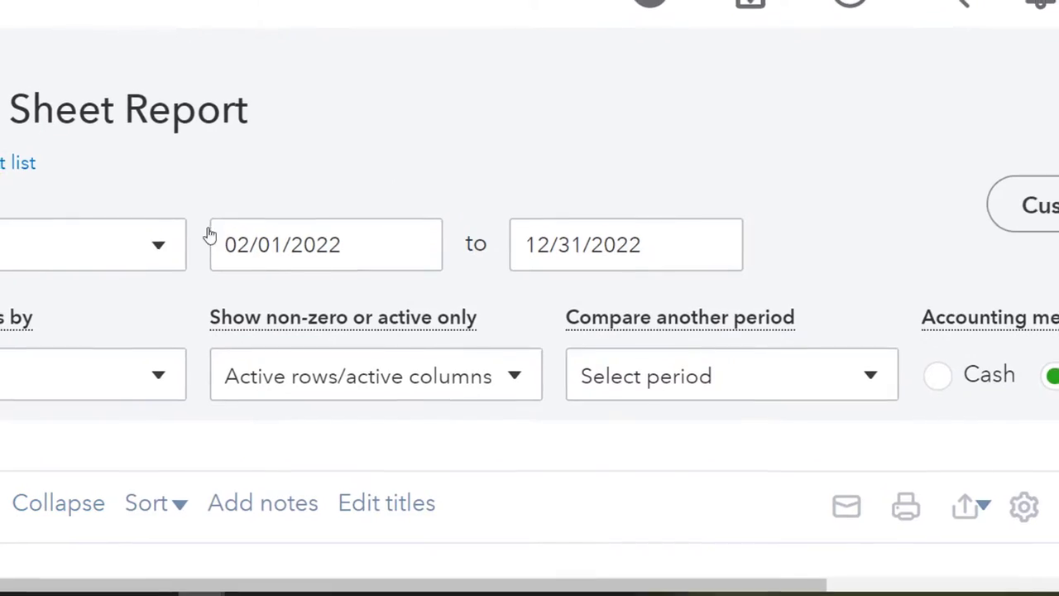
drag(360, 238, 95, 199)
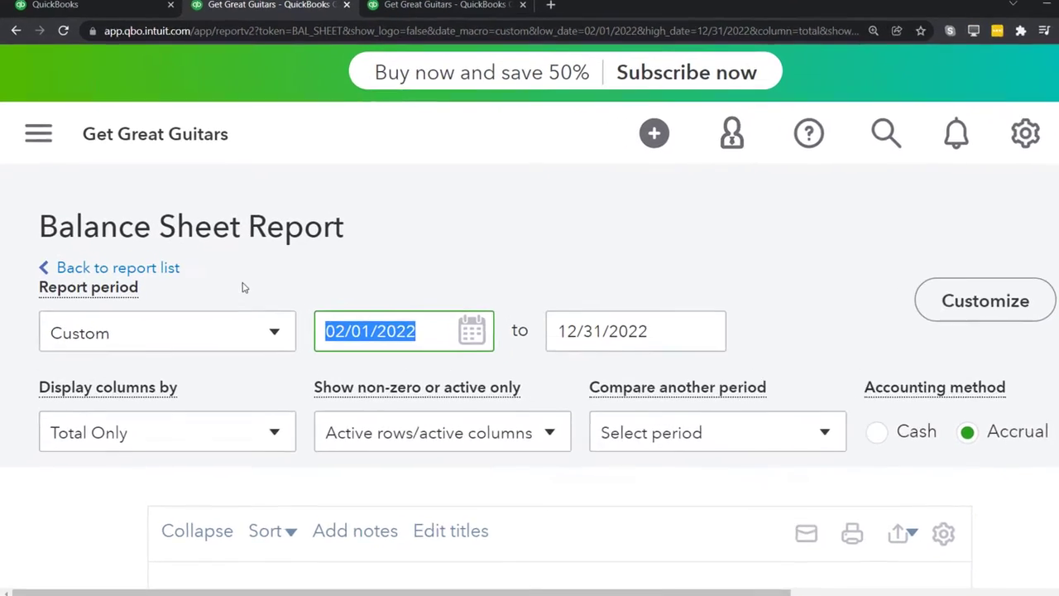
text(01/01/20)
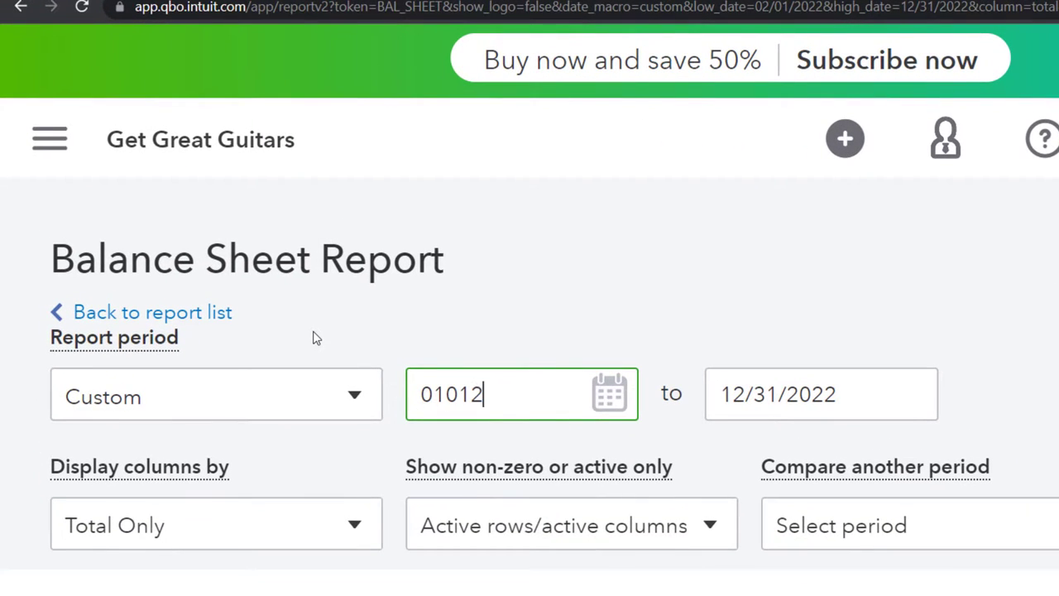
text(2)
key(Tab)
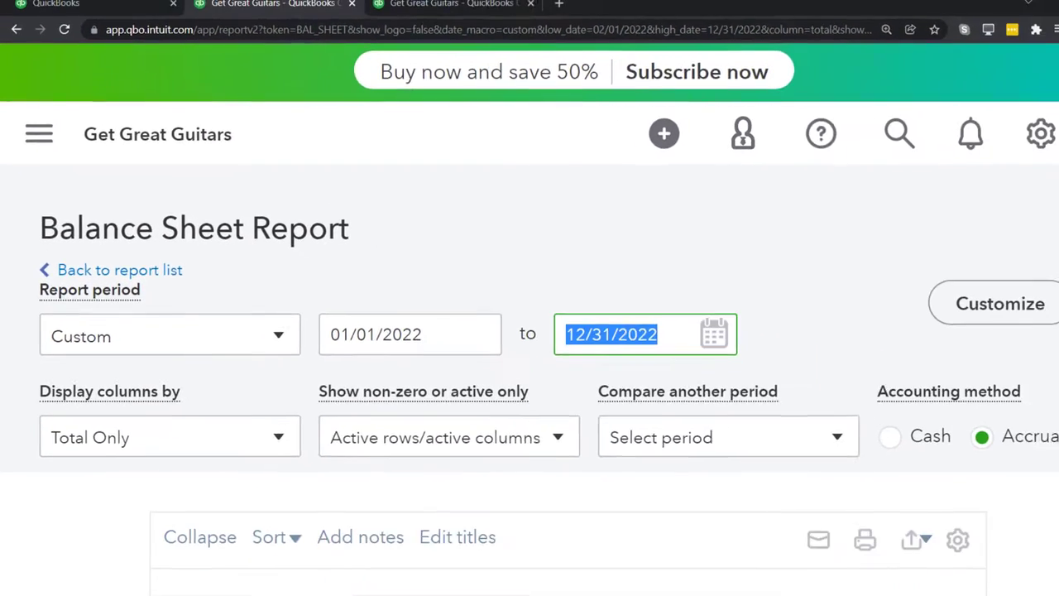
scroll(930, 366, down, 3)
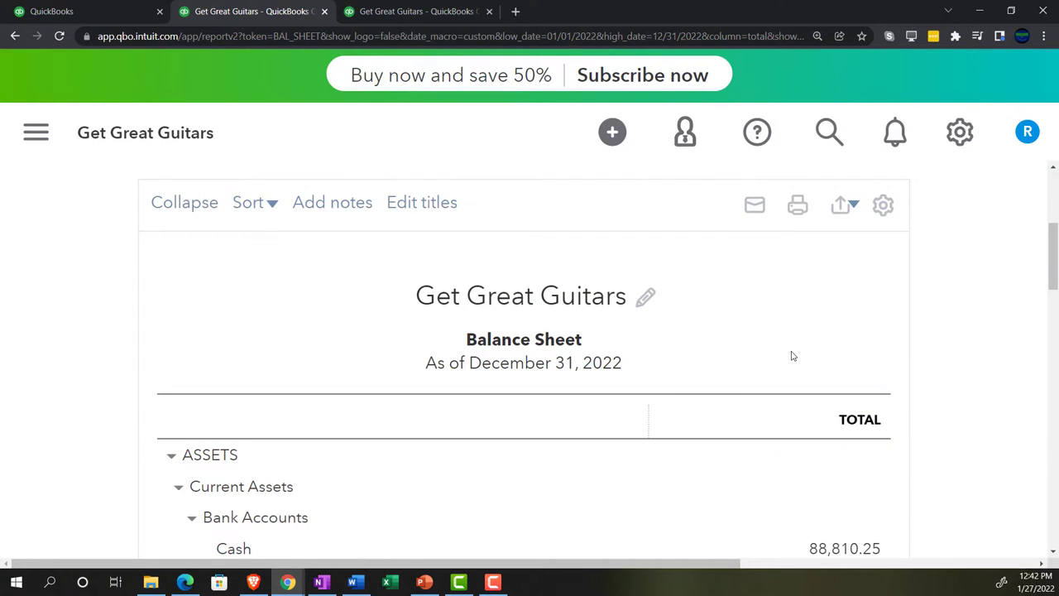
scroll(787, 355, down, 2)
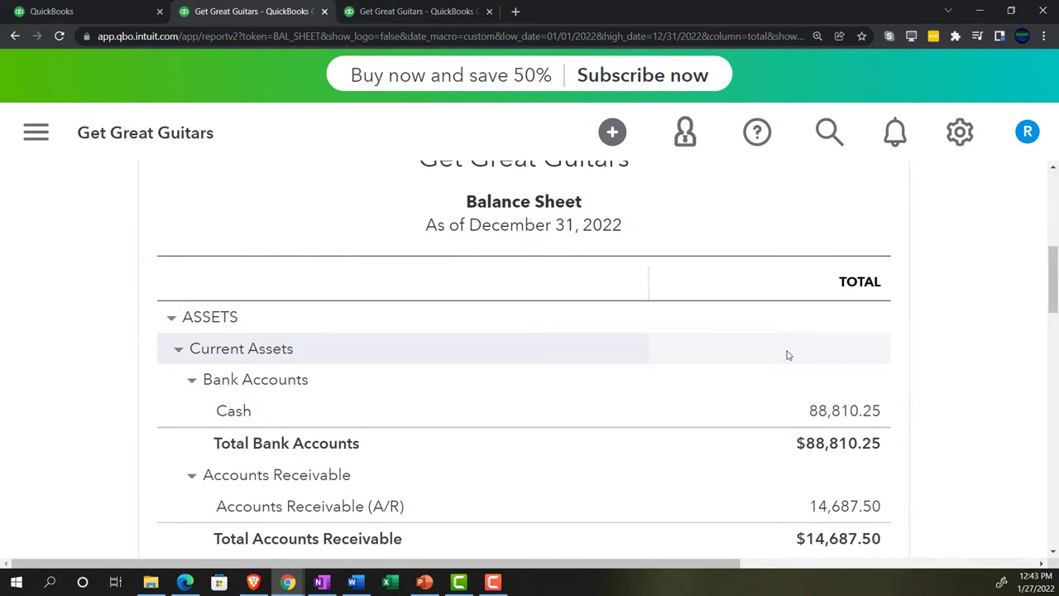
scroll(787, 354, down, 3)
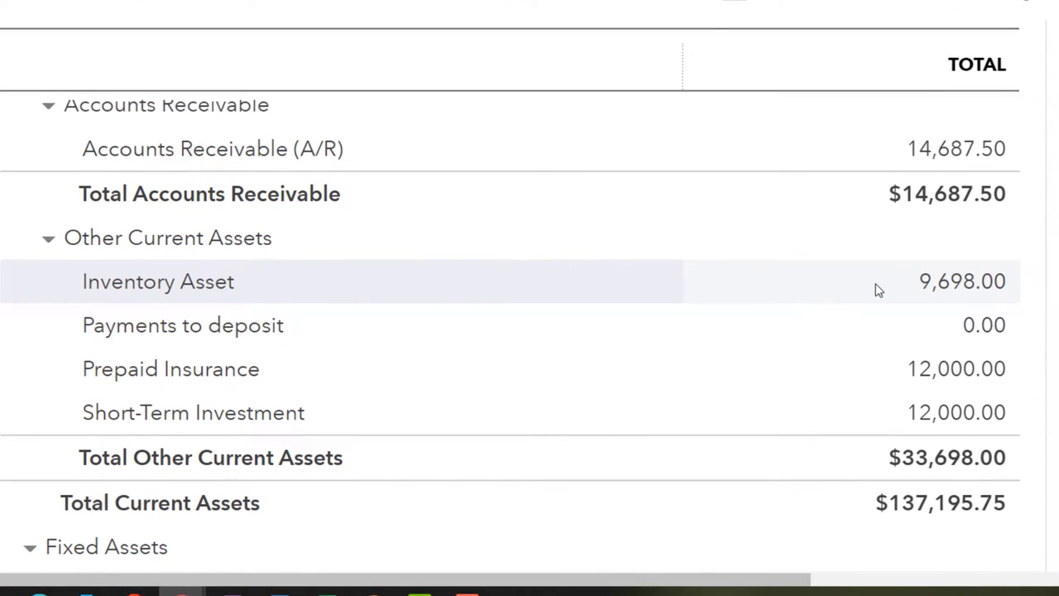
scroll(879, 289, down, 4)
scroll(879, 289, down, 3)
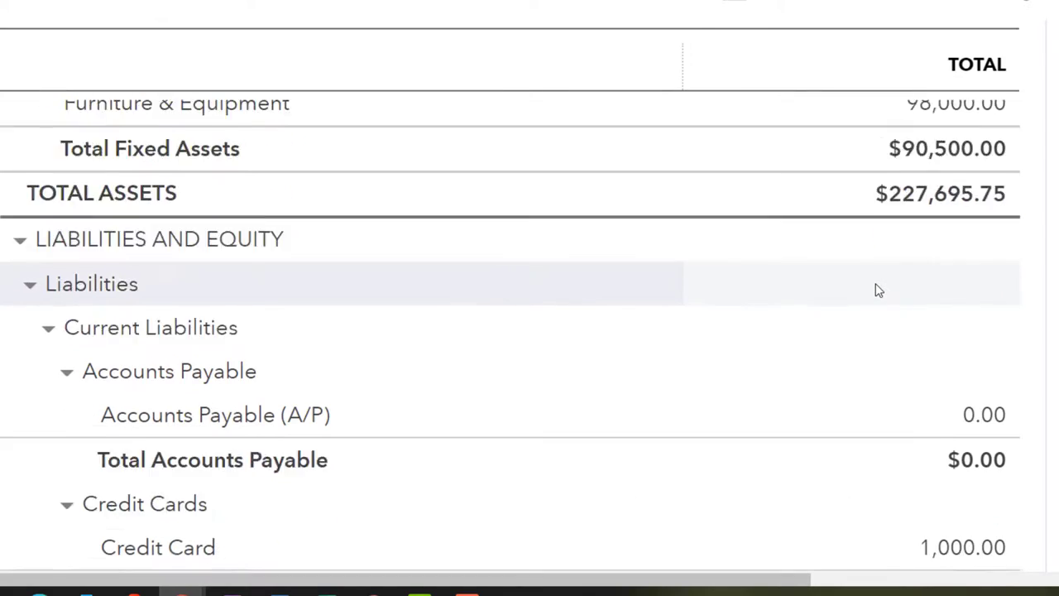
scroll(878, 290, down, 1)
scroll(879, 290, down, 1)
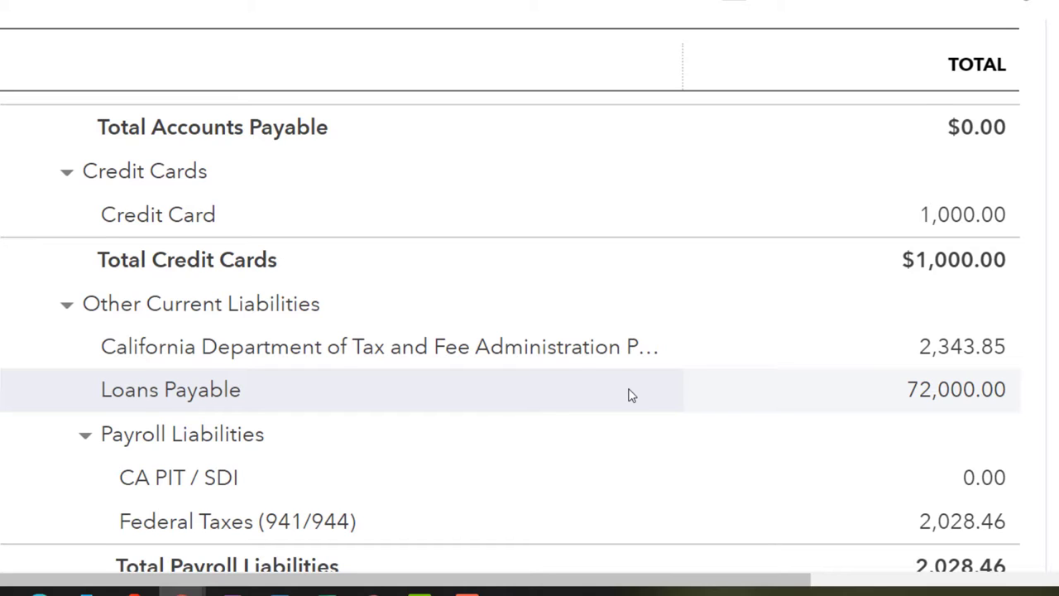
scroll(629, 395, down, 1)
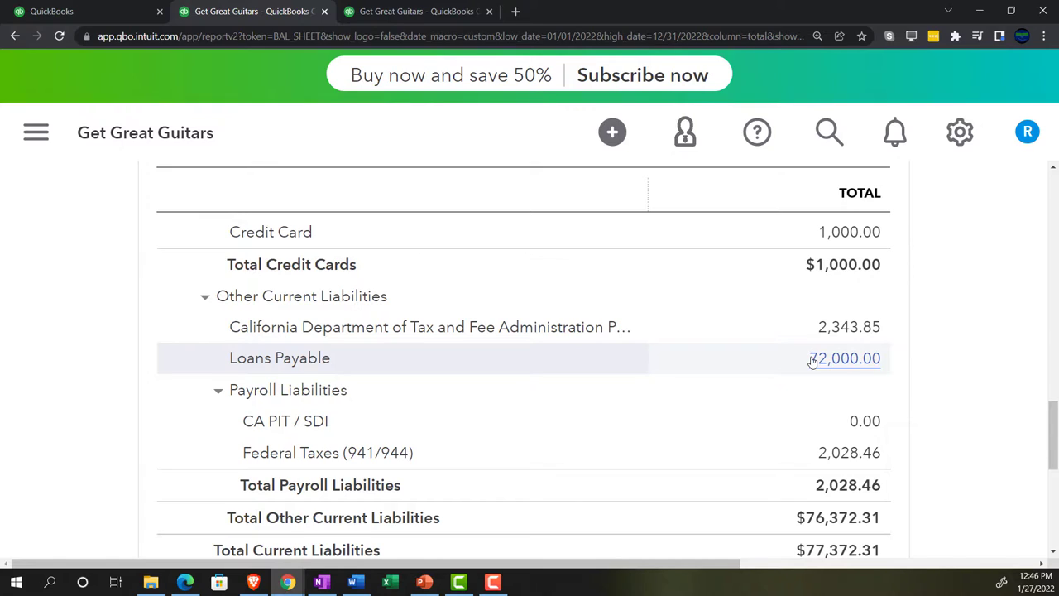
click(391, 583)
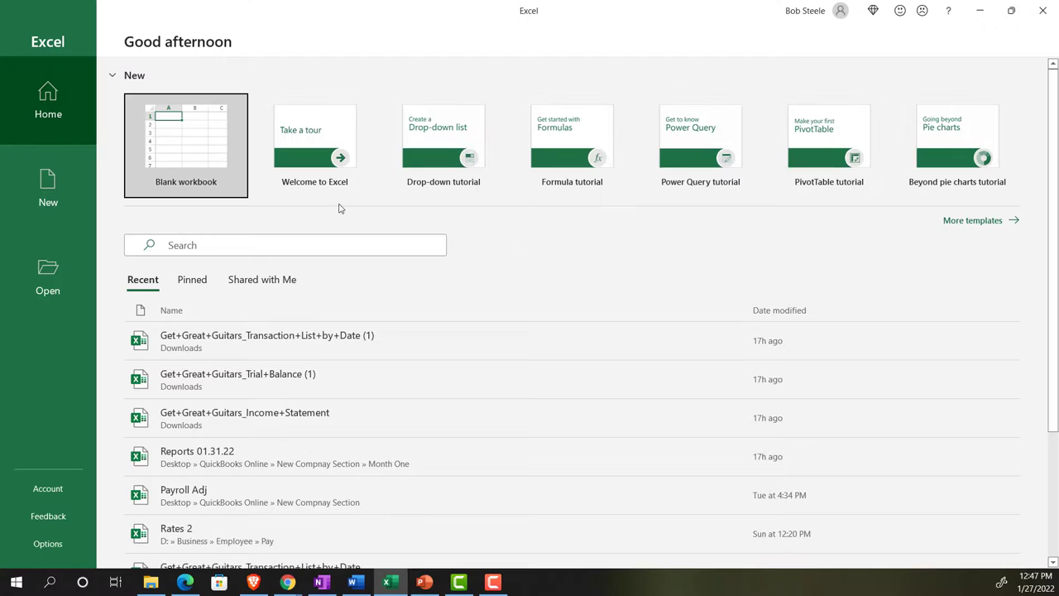
Create a new blank workbook from the Excel start screen
click(206, 168)
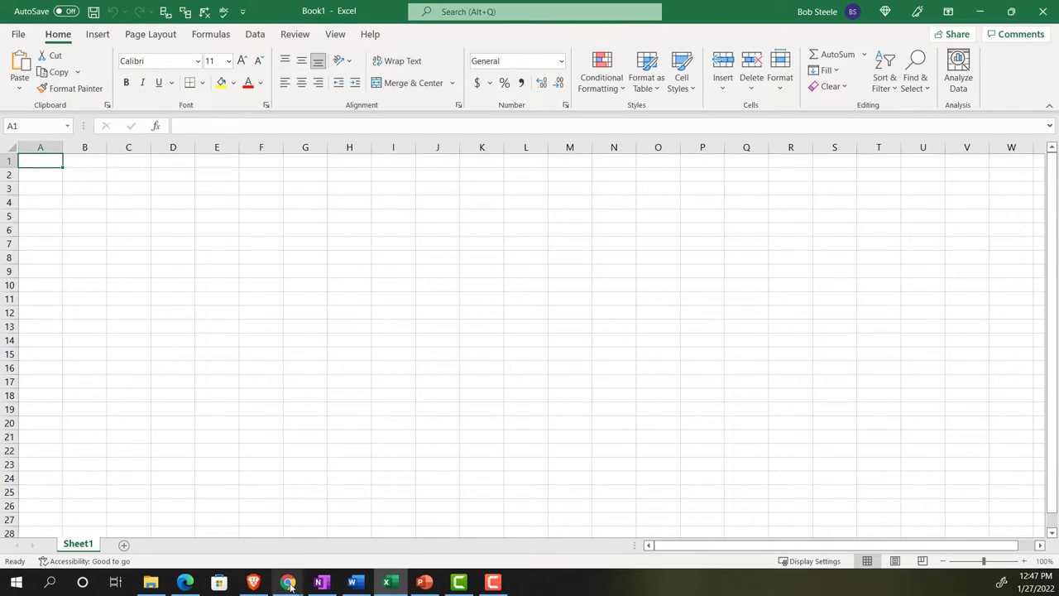
Zoom the blank Sheet1 view to 160% and select every cell on the worksheet
mouse_move(288, 586)
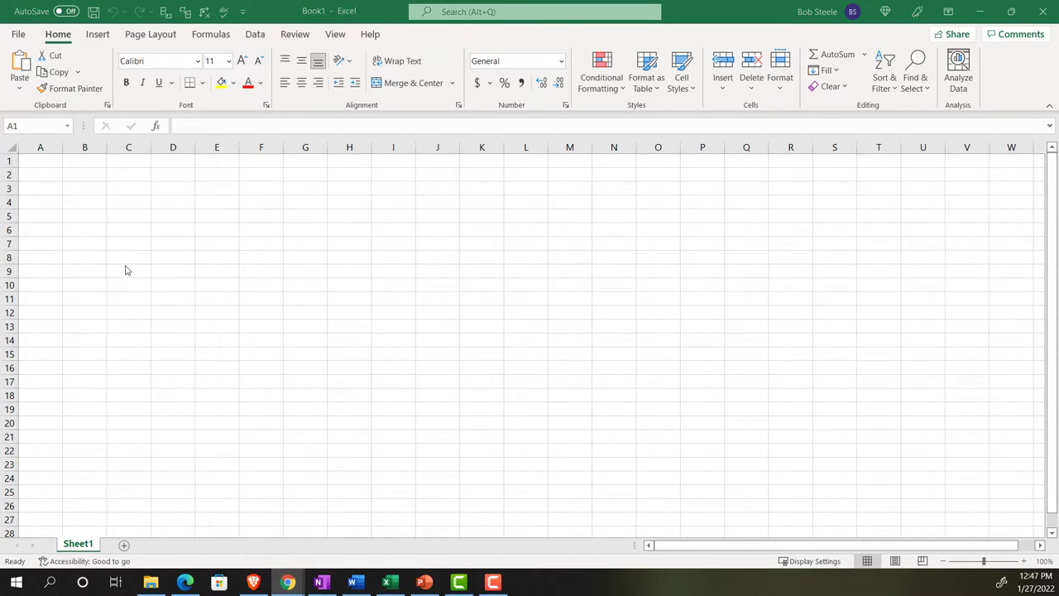
key(alt+Tab)
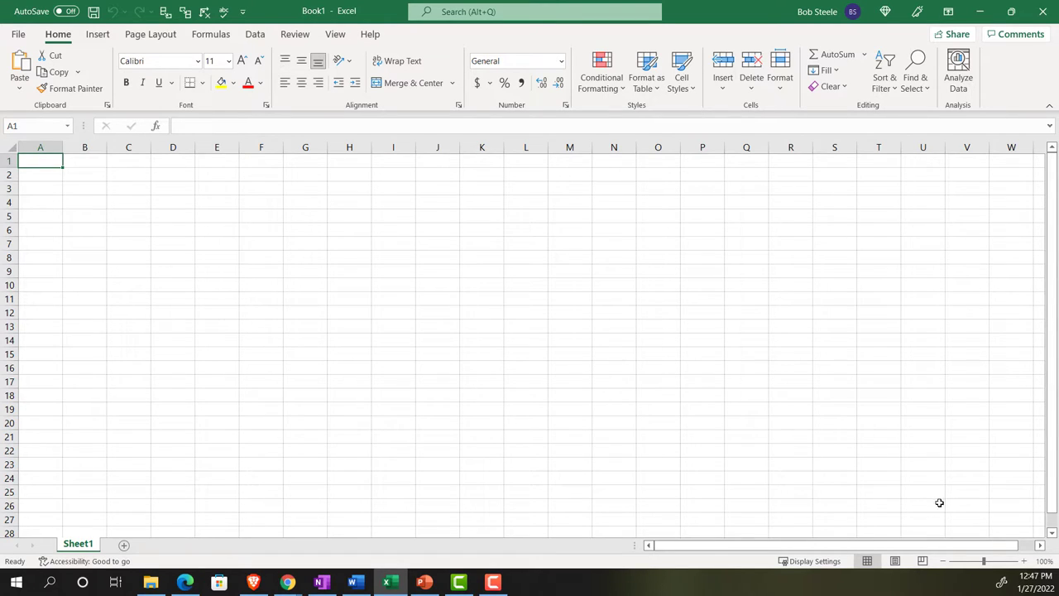
click(1024, 561)
click(1024, 561)
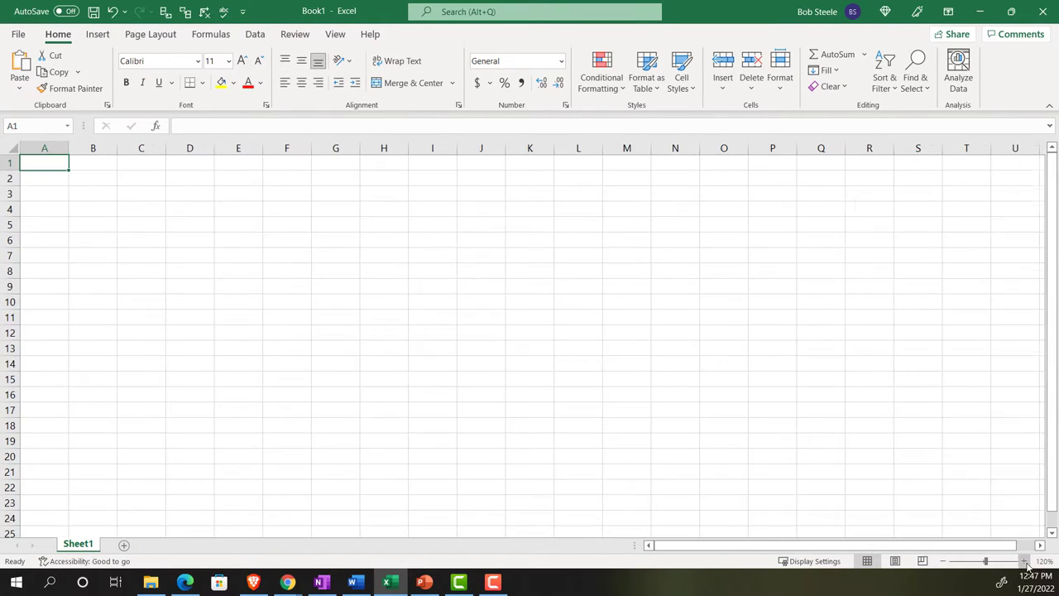
click(1024, 561)
click(1024, 561)
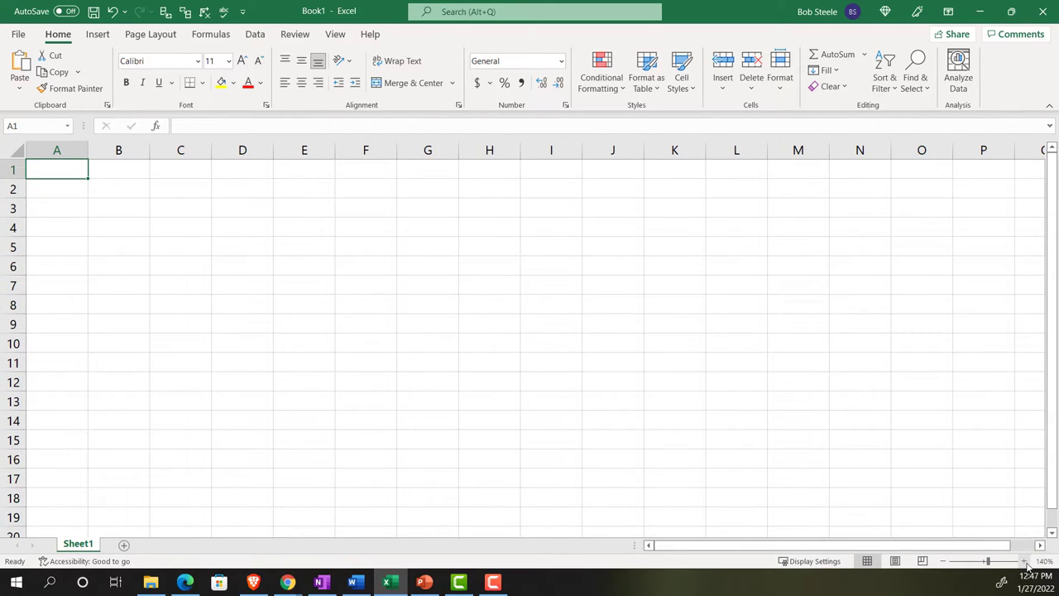
click(1024, 561)
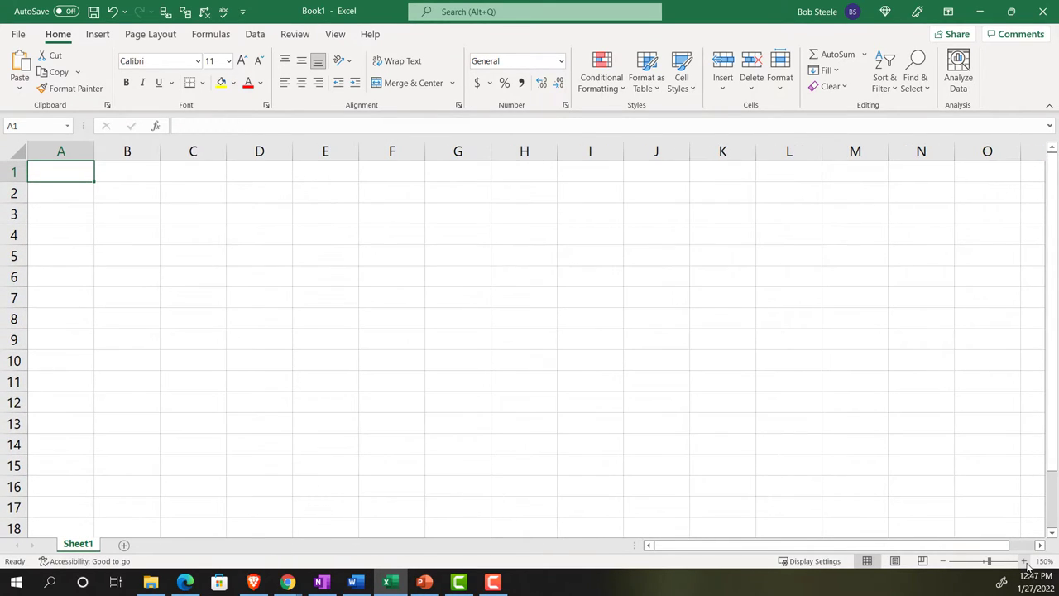
click(1024, 561)
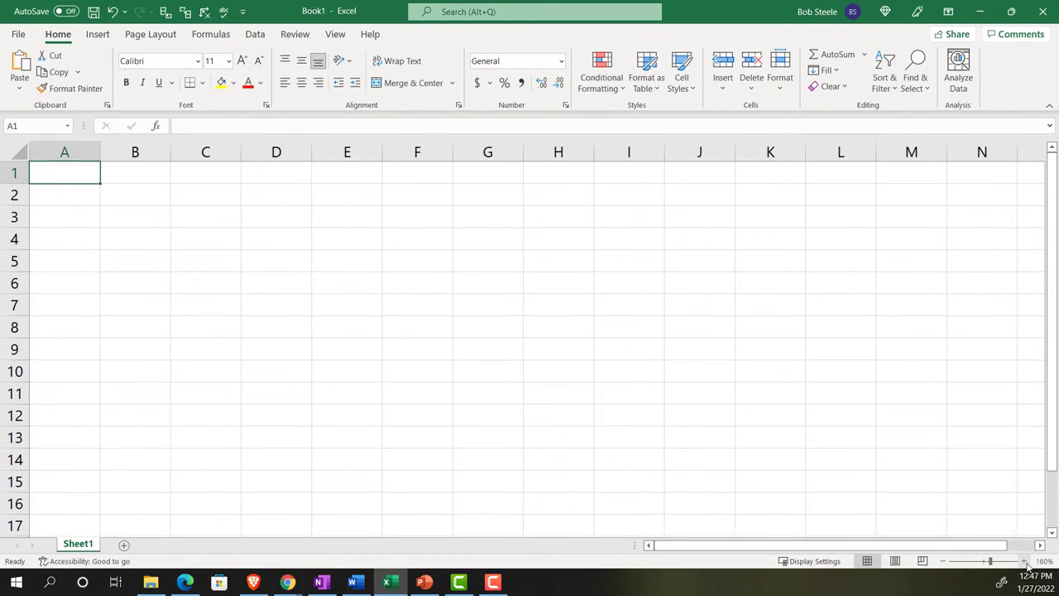
click(326, 324)
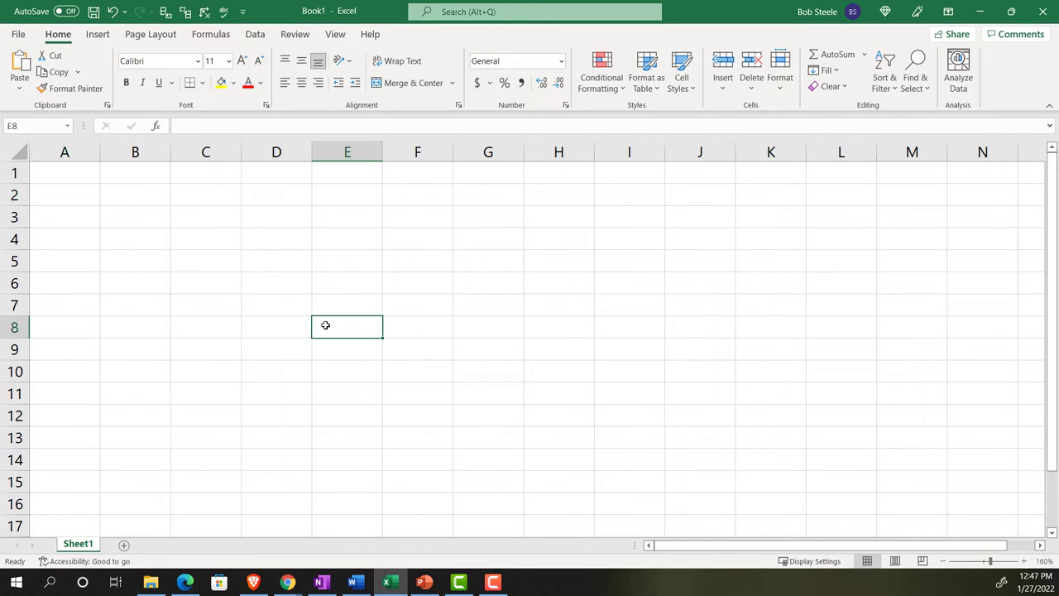
click(16, 149)
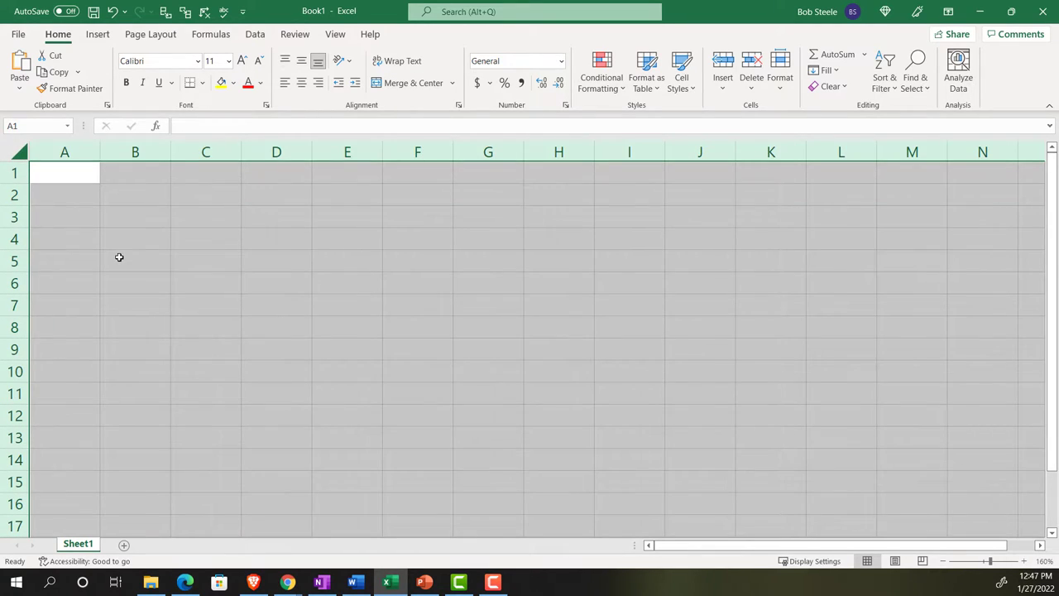
Format all sheet cells as Currency: 2 decimals, no symbol, negatives red in parentheses
right_click(119, 257)
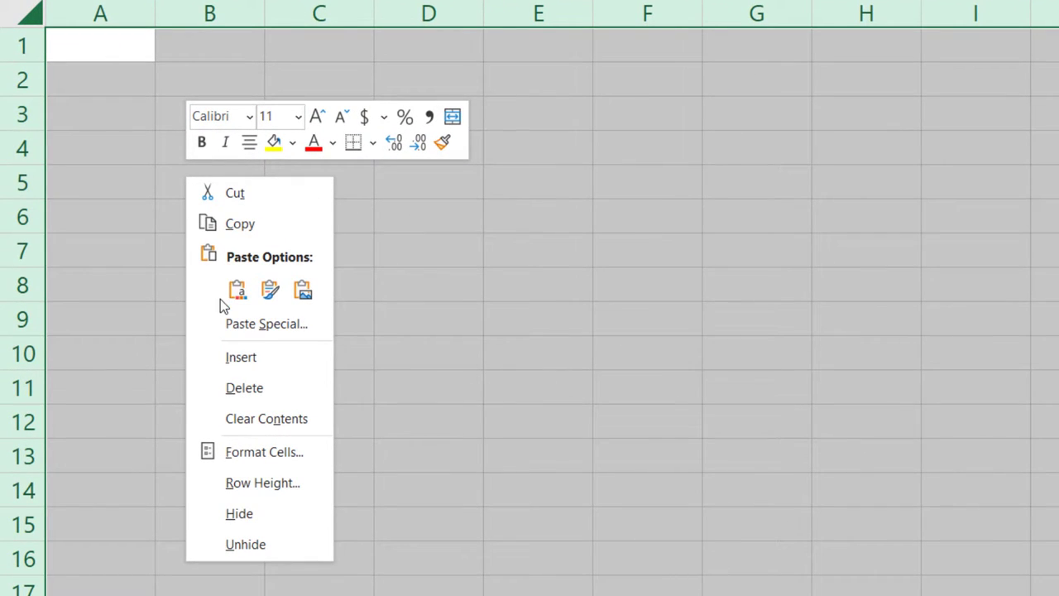
click(264, 452)
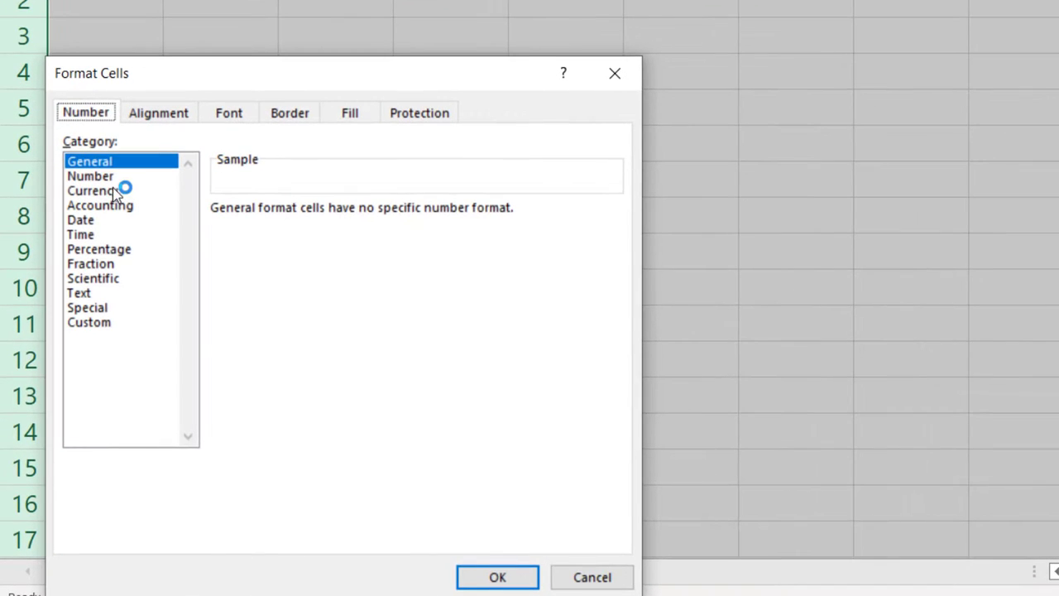
click(71, 313)
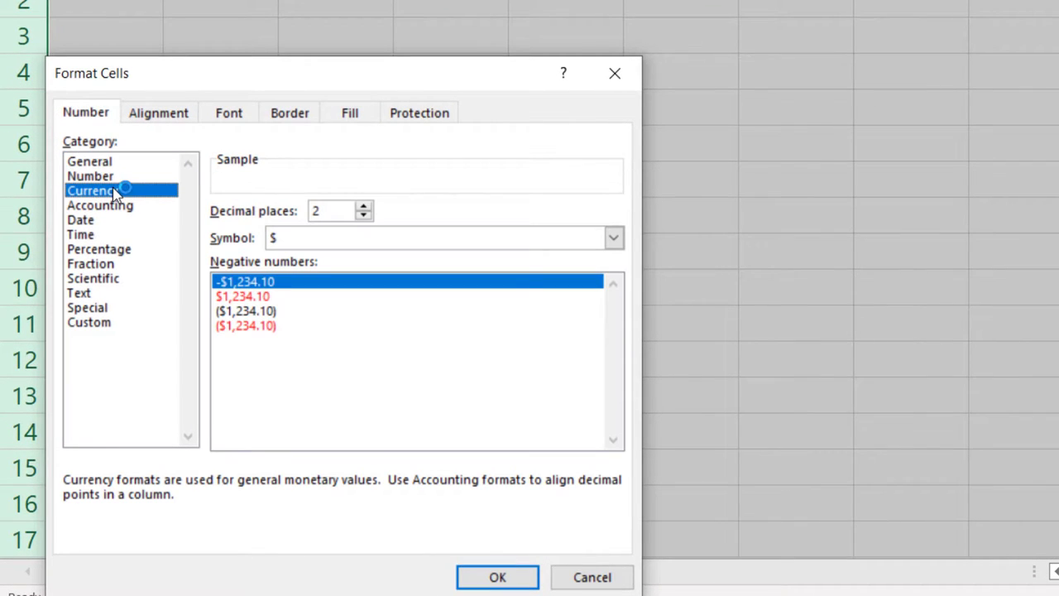
click(266, 326)
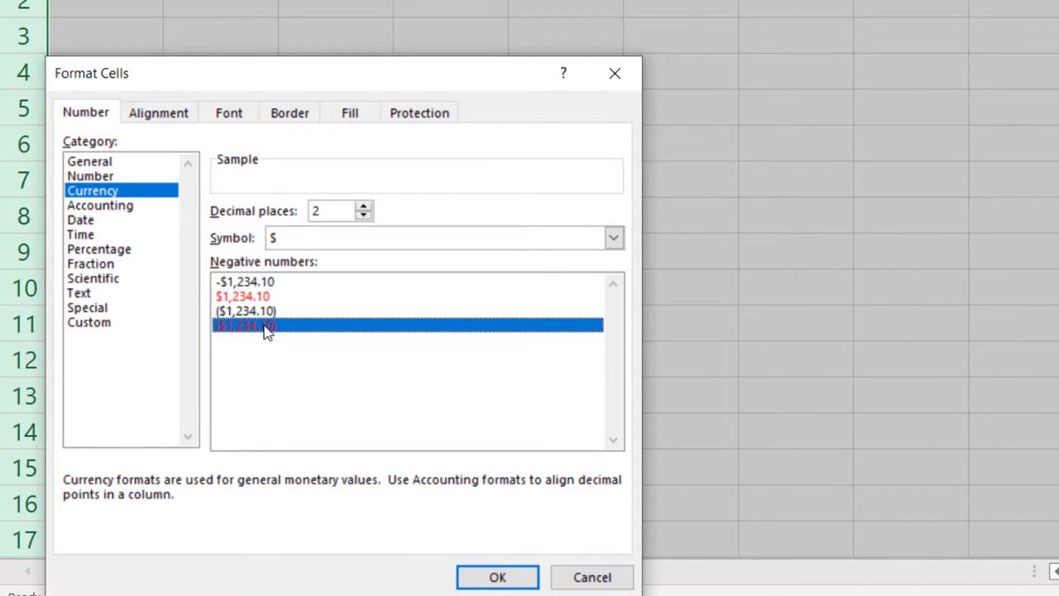
click(370, 240)
click(338, 257)
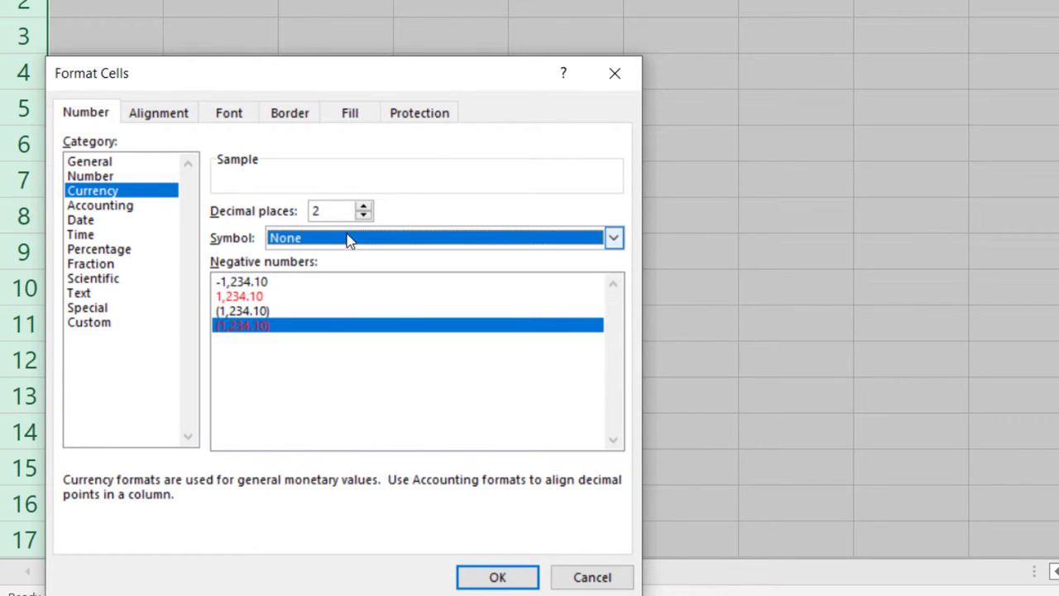
drag(337, 87, 589, 1)
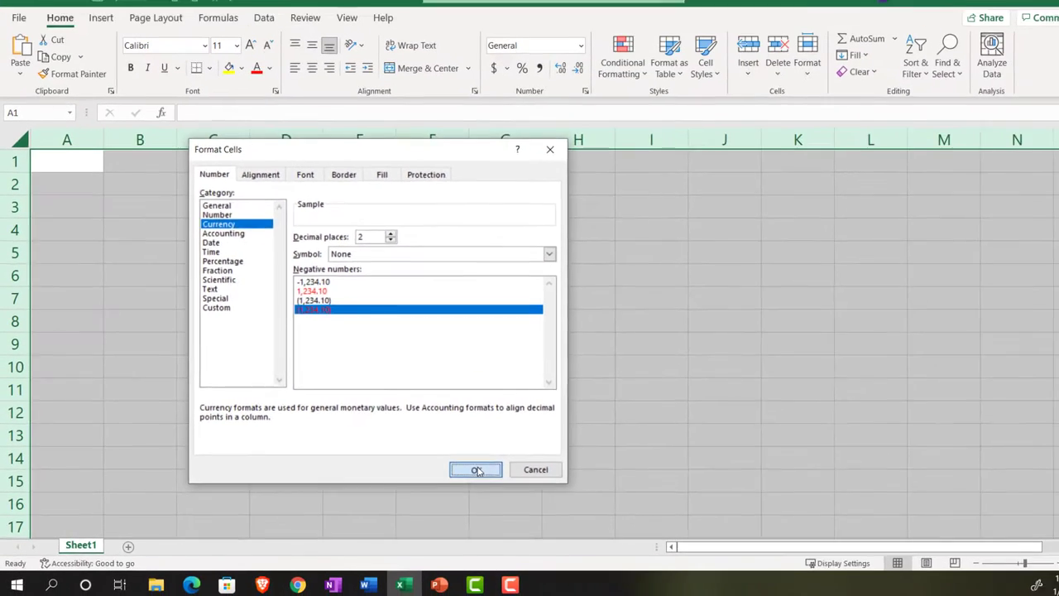
click(749, 449)
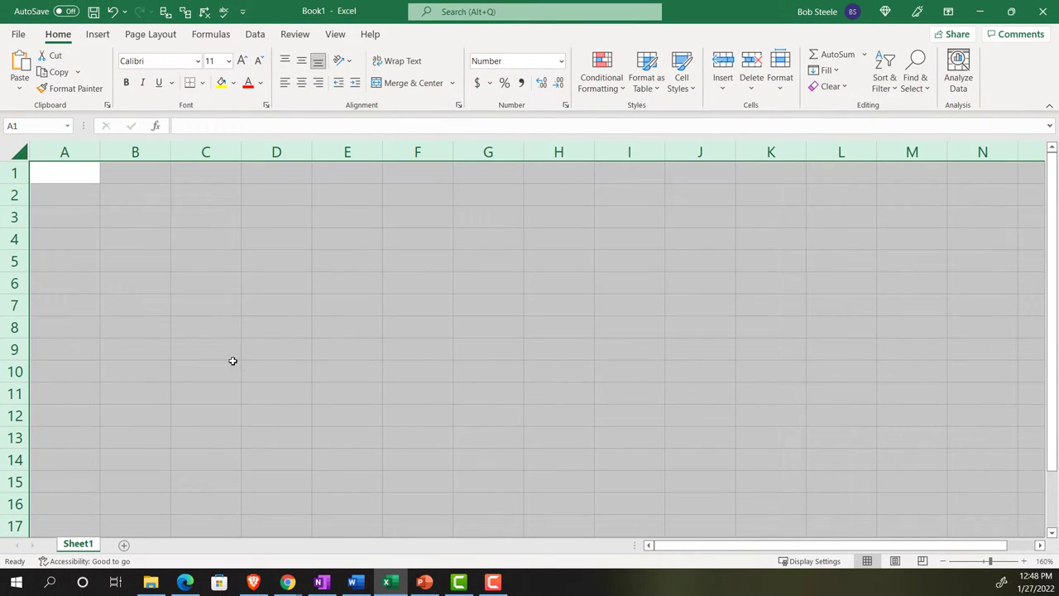
click(151, 308)
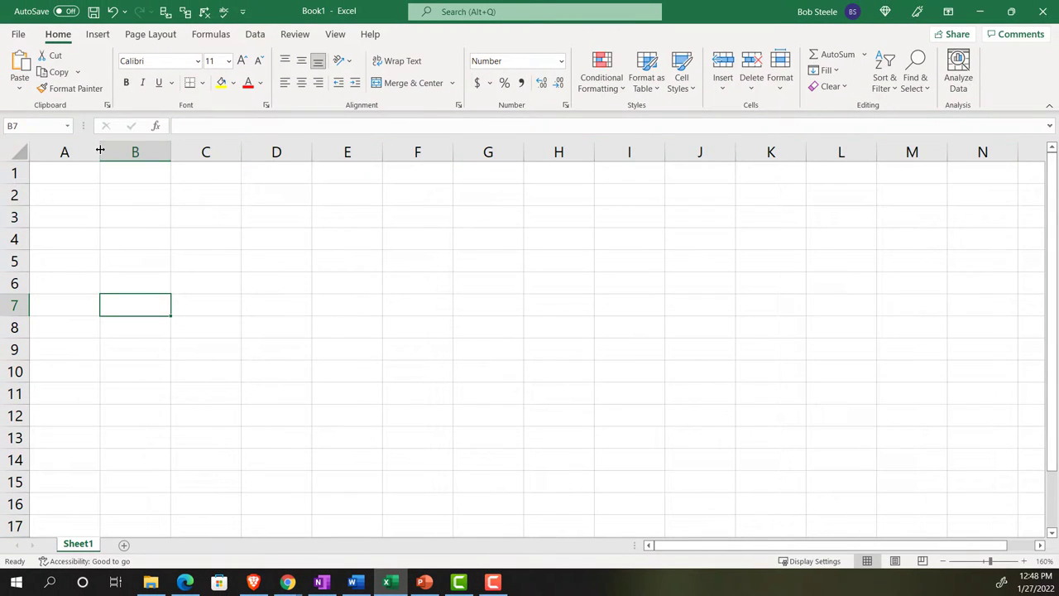
Widen column A well beyond its default width for labels, then select A1
drag(100, 150, 196, 149)
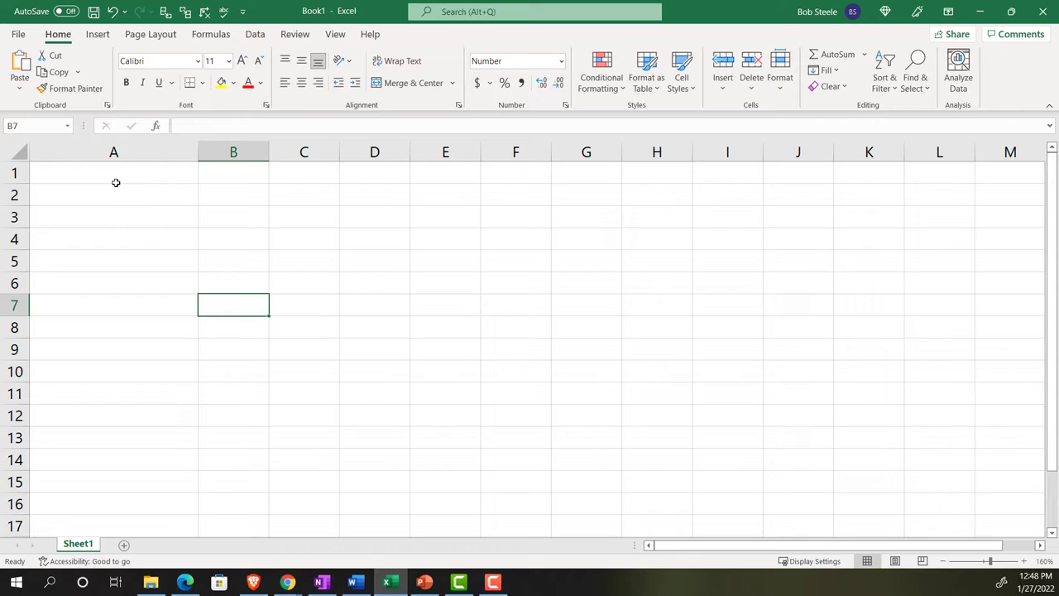
click(93, 171)
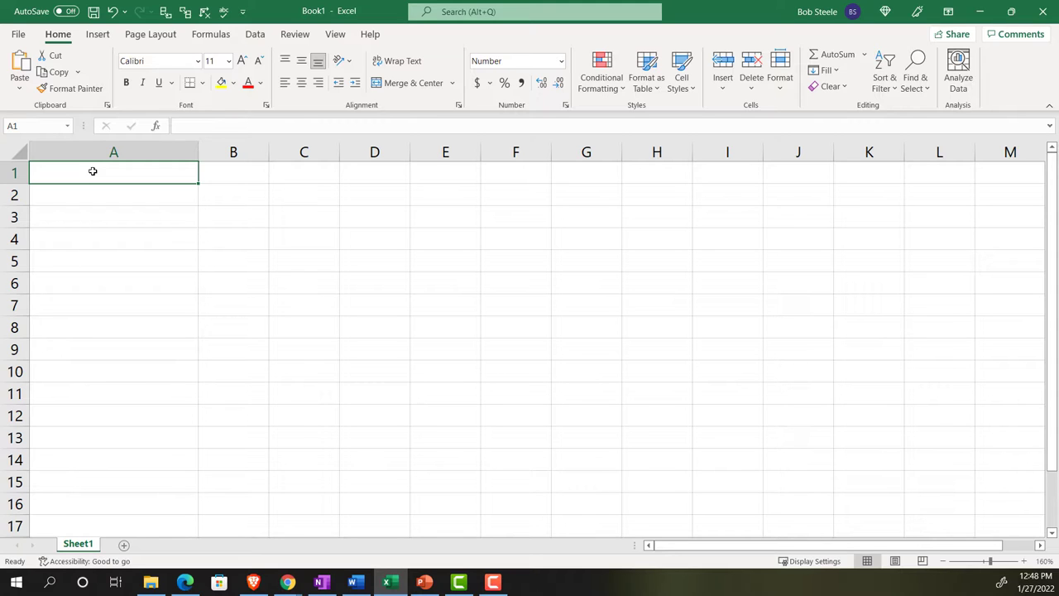
Enter the label Loan in A1 and the amount 72000 in B1
text(Loan)
key(Tab)
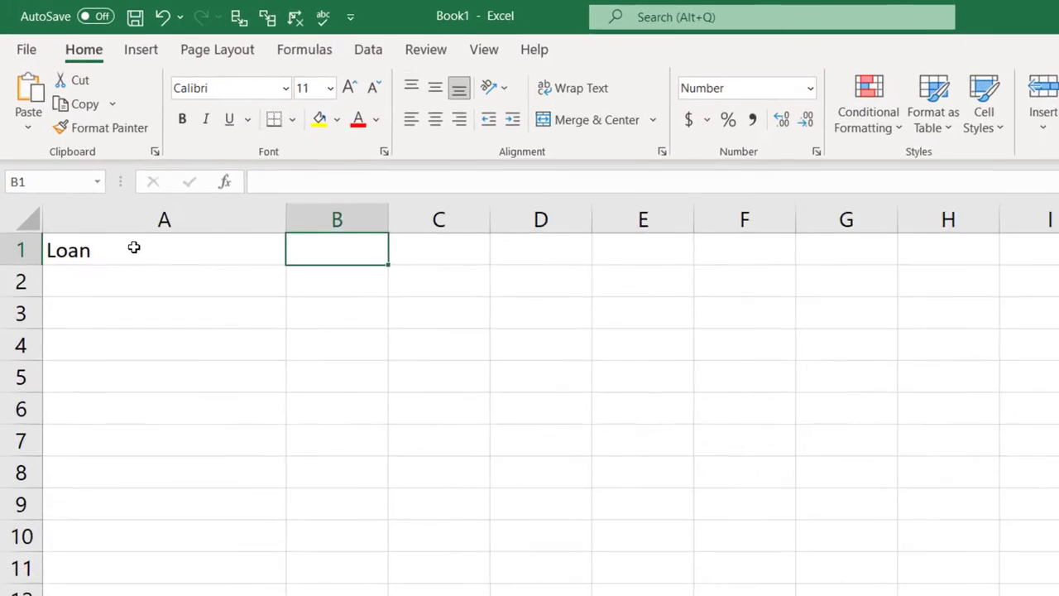
text(72000)
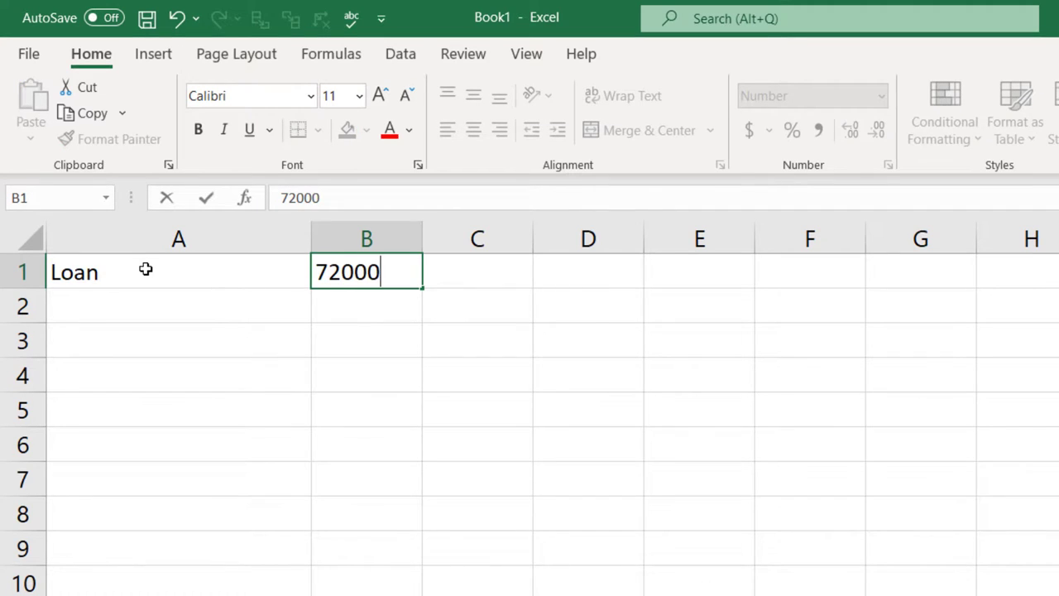
key(Return)
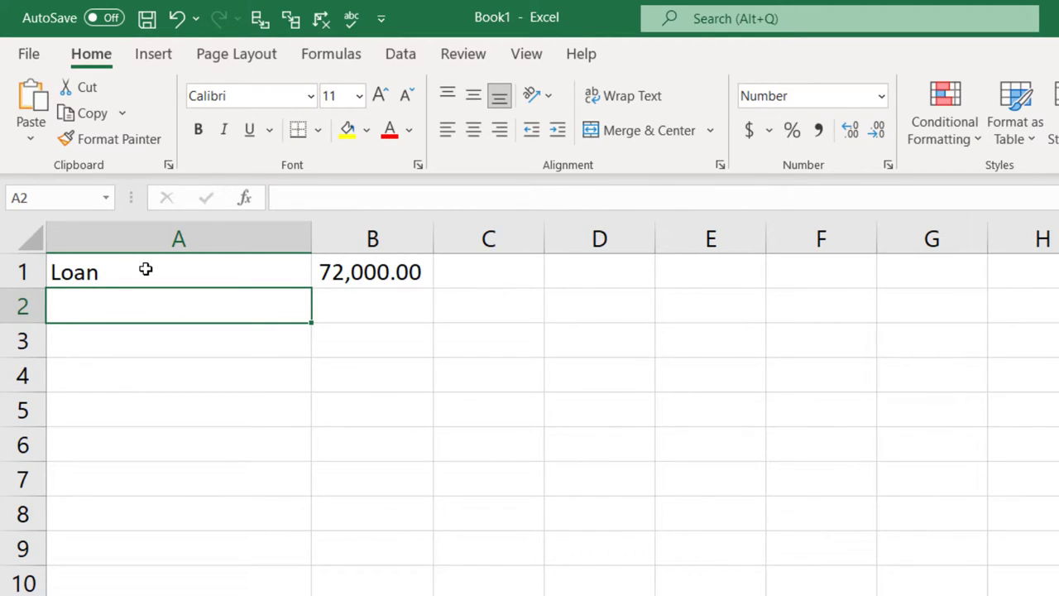
Make all text on the sheet bold, then return to A1
click(30, 240)
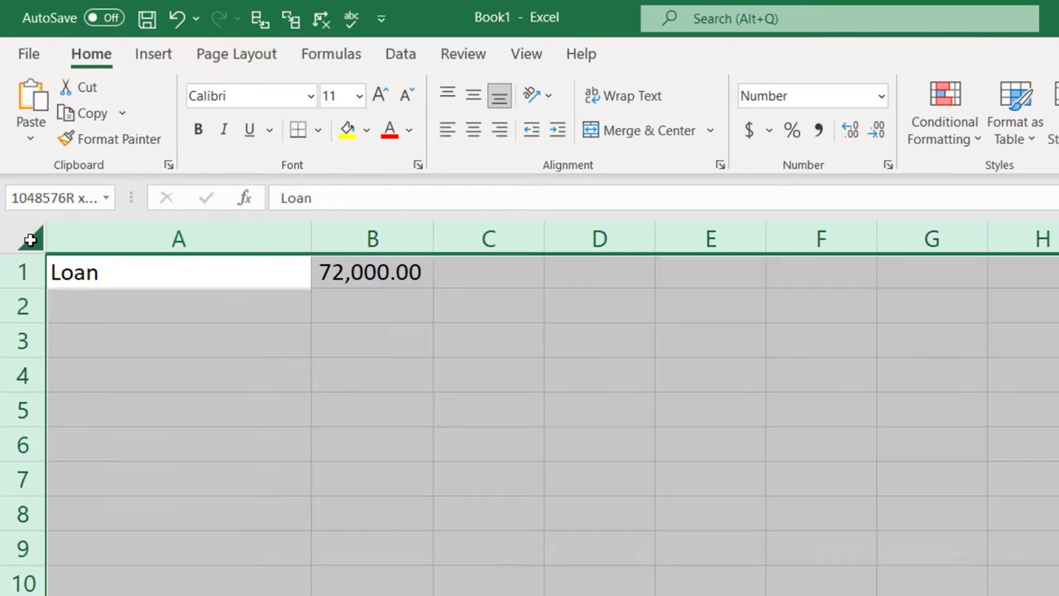
click(196, 130)
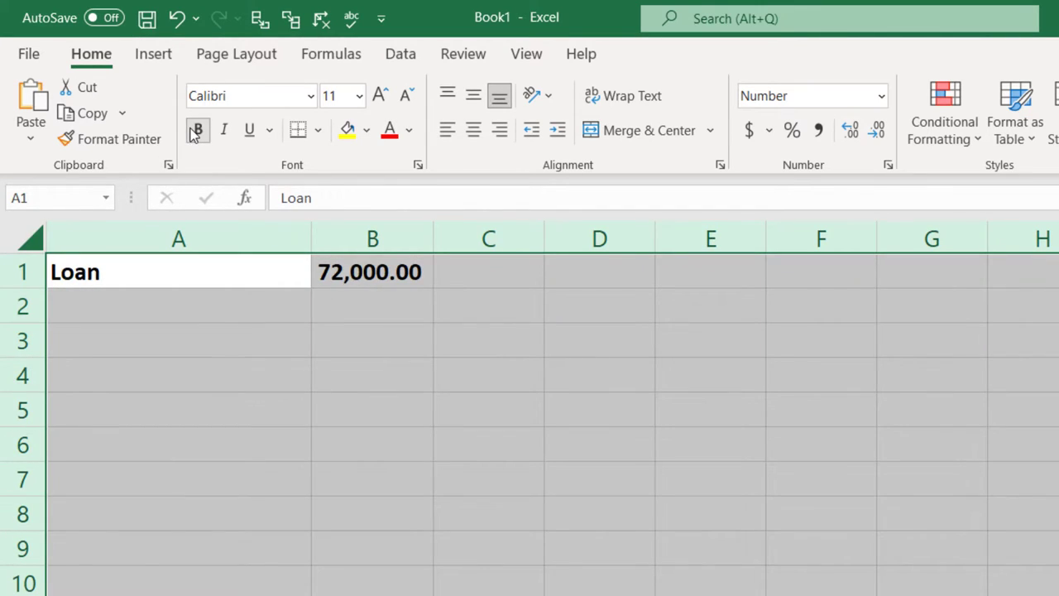
click(177, 277)
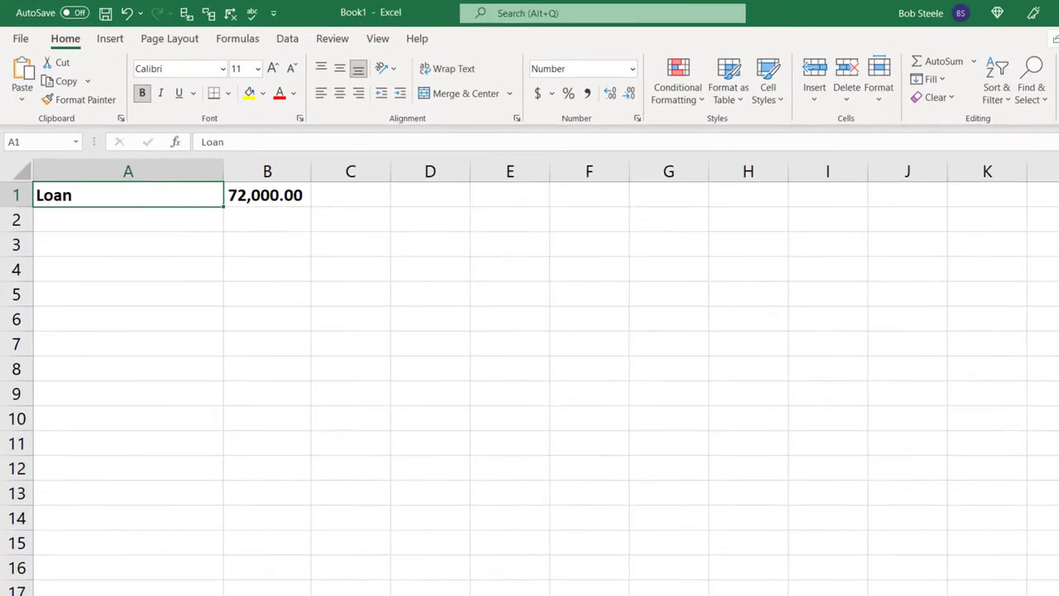
Review the QuickBooks Loans Payable 72,000.00 detail report, restore the balance sheet, and return to Excel
mouse_move(286, 583)
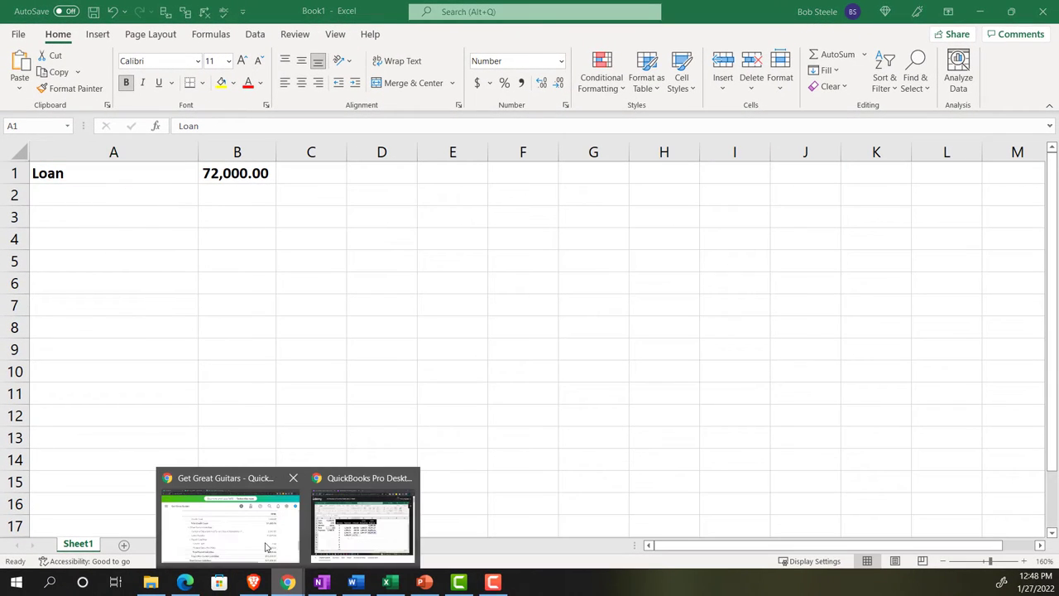
click(266, 546)
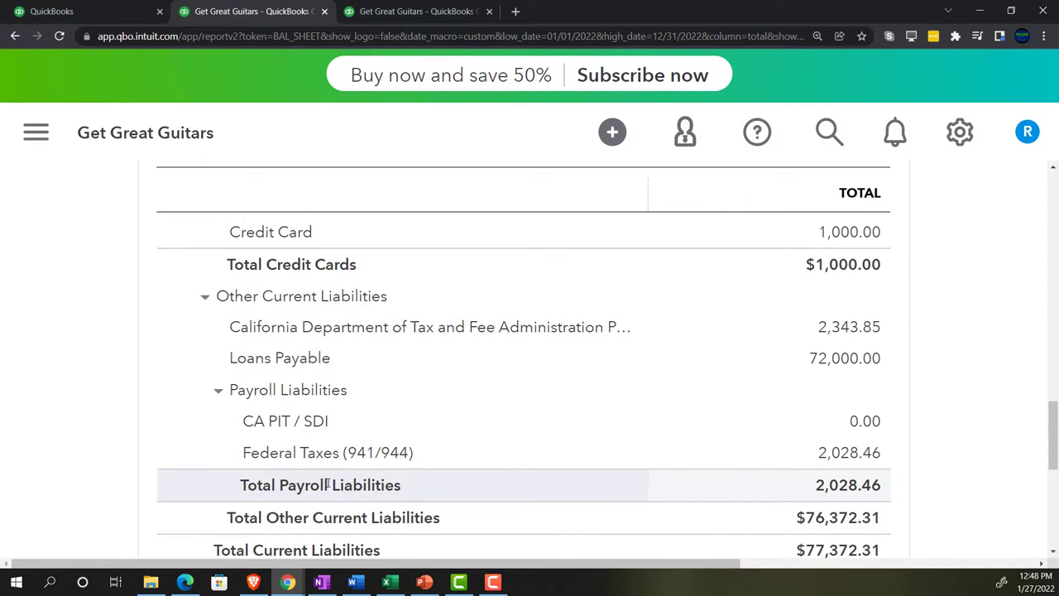
click(827, 364)
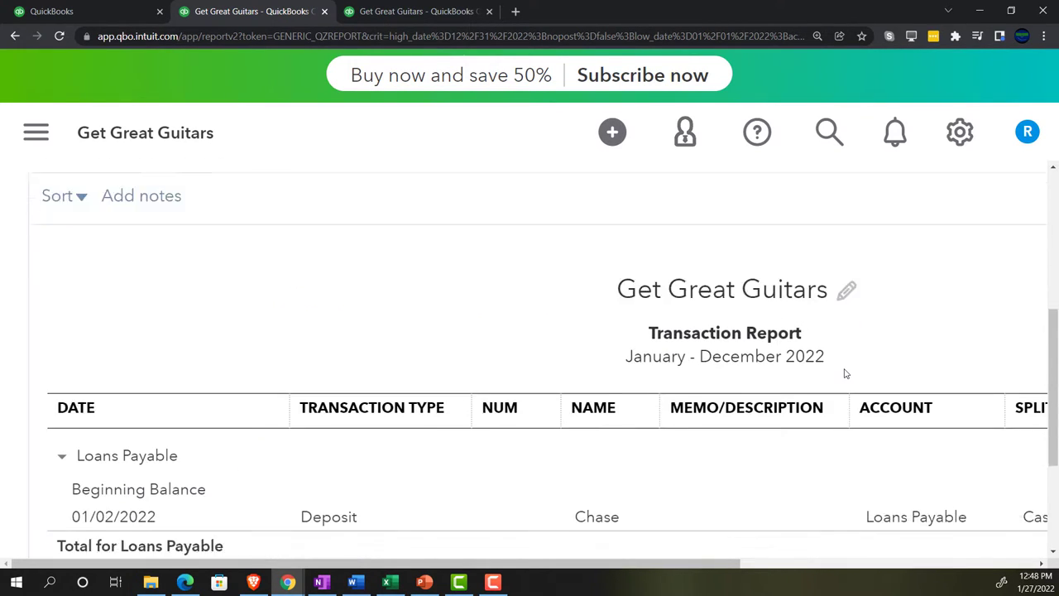
key(ctrl+minus)
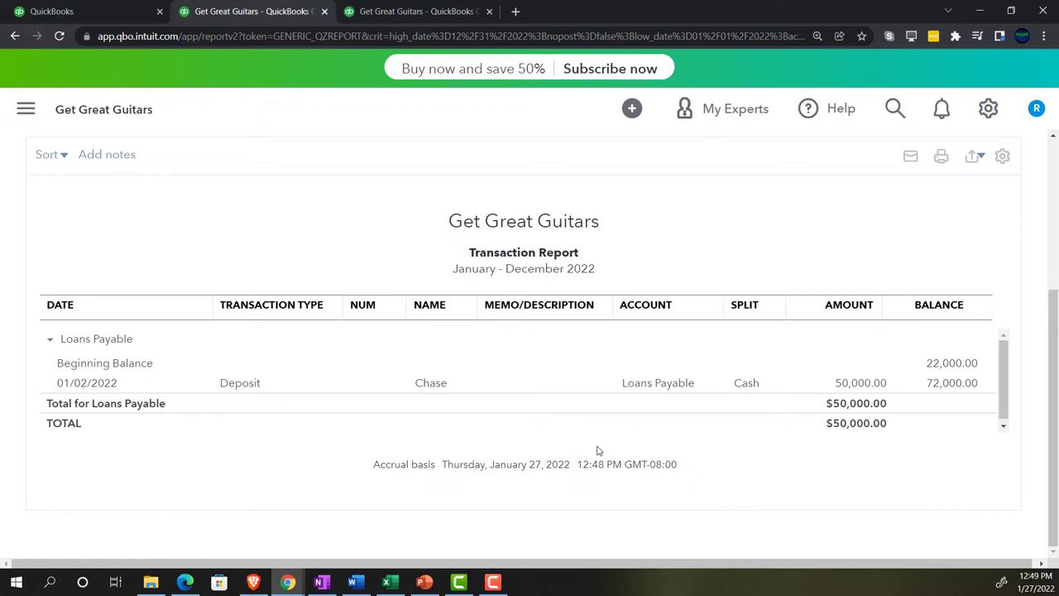
scroll(349, 407, up, 3)
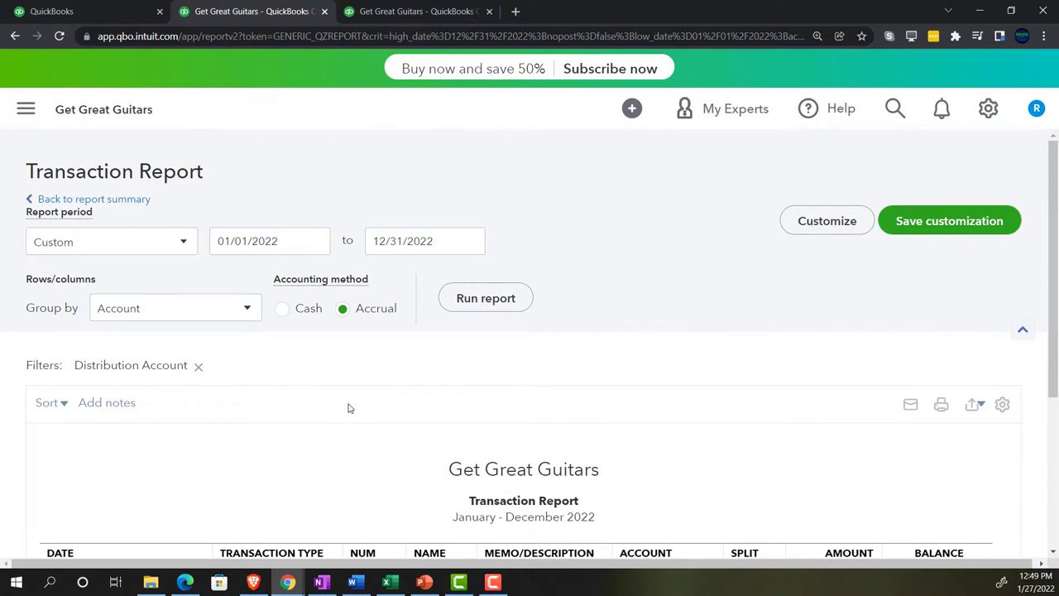
click(118, 201)
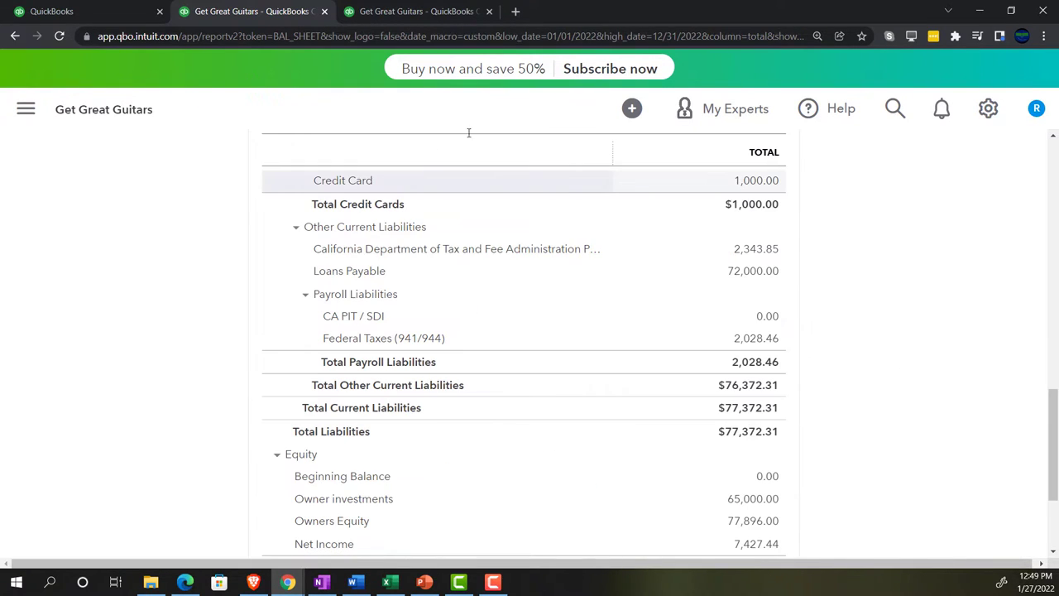
click(976, 10)
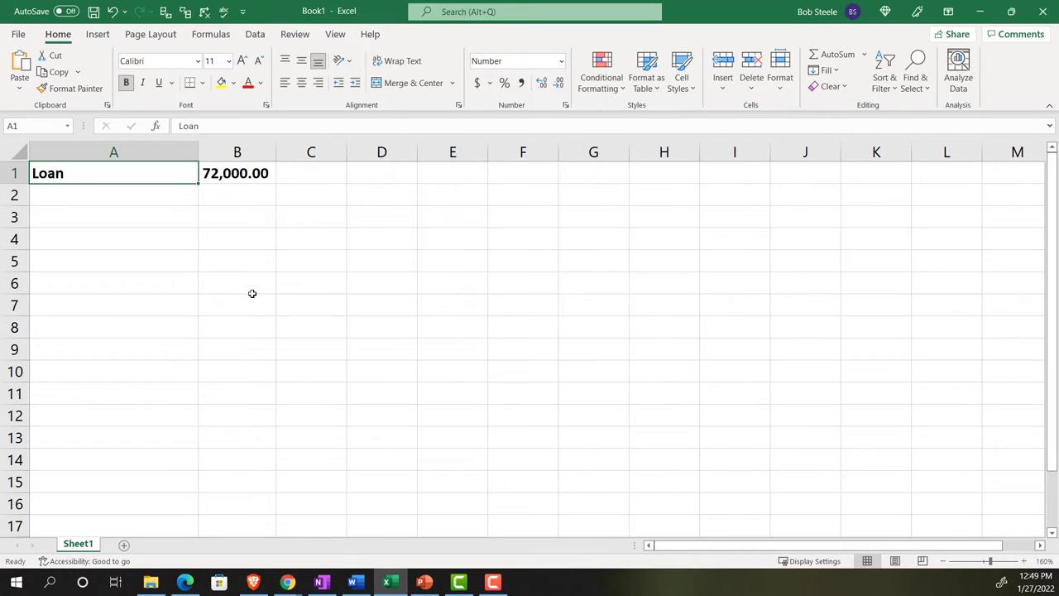
Label A2 Years and enter the 5-year loan term in B2
click(92, 193)
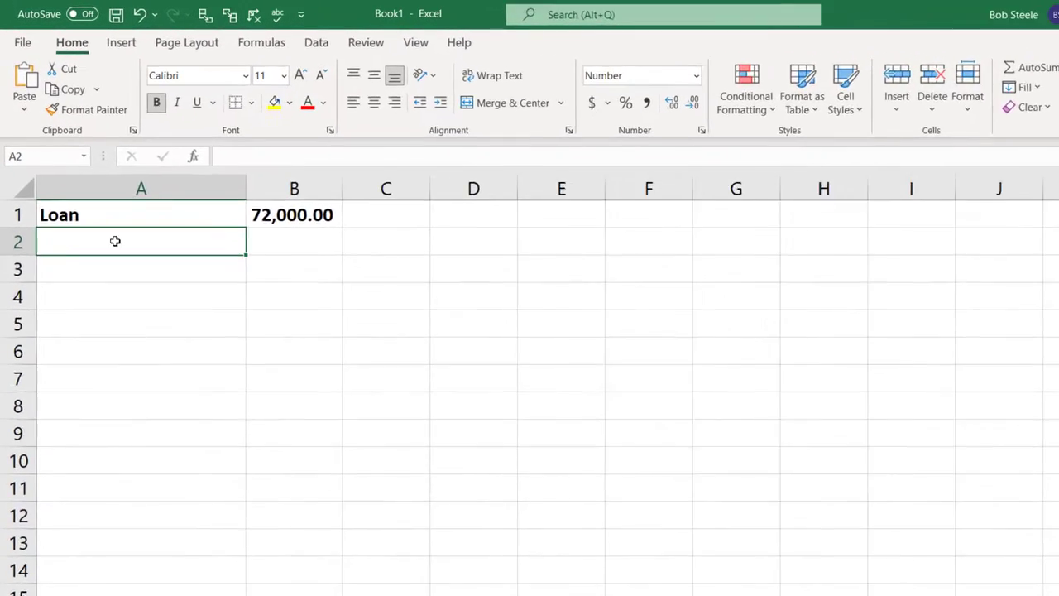
text(Years)
key(Tab)
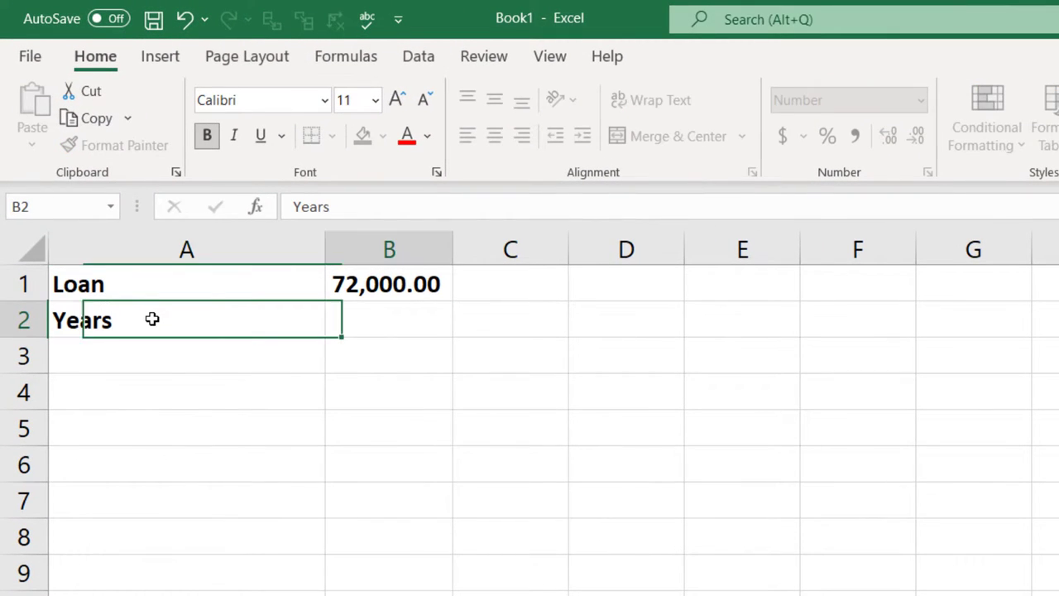
text(5)
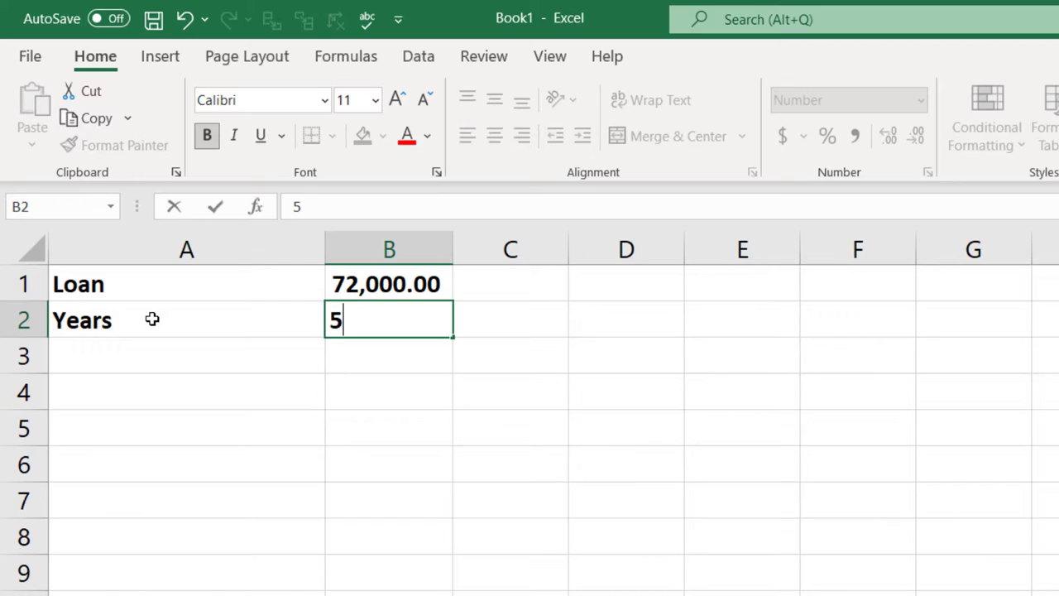
key(Return)
Label A3 Months and calculate B3 as =B2*12, giving 60
text(Mo)
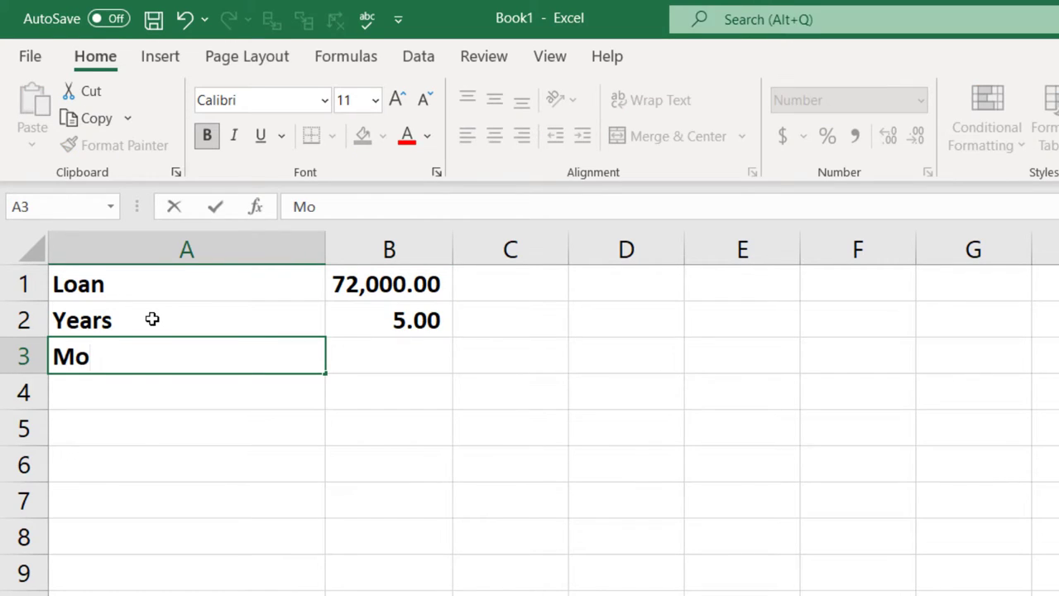
text(tnths)
key(Tab)
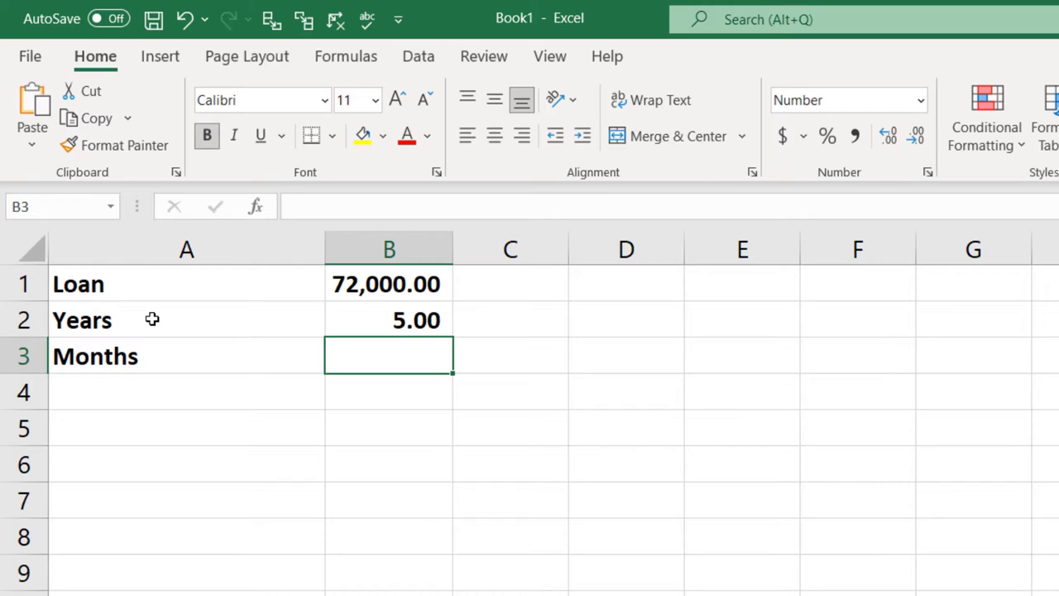
text(=)
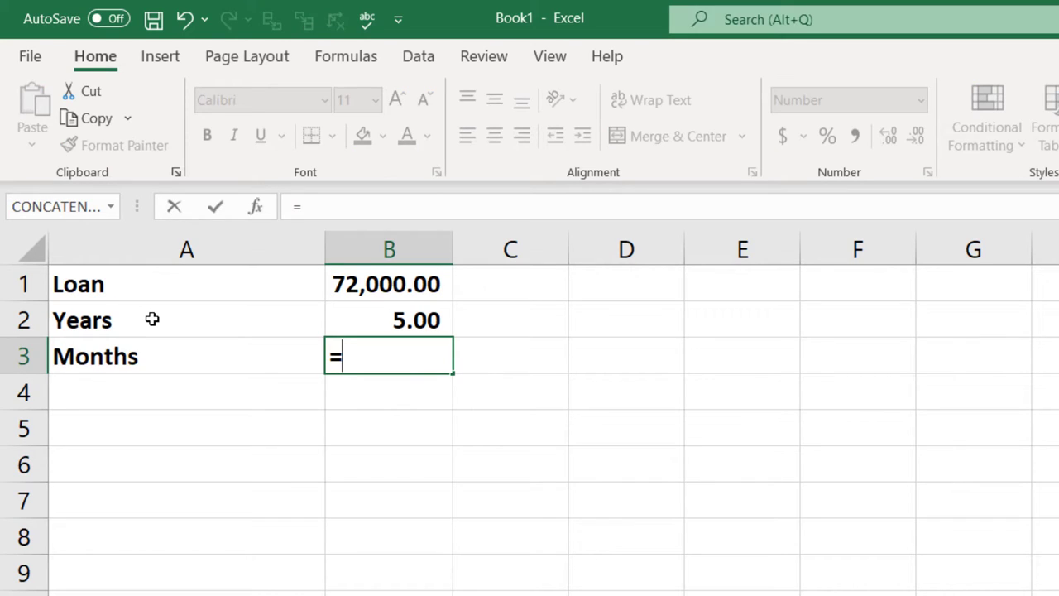
key(Up)
text(*12)
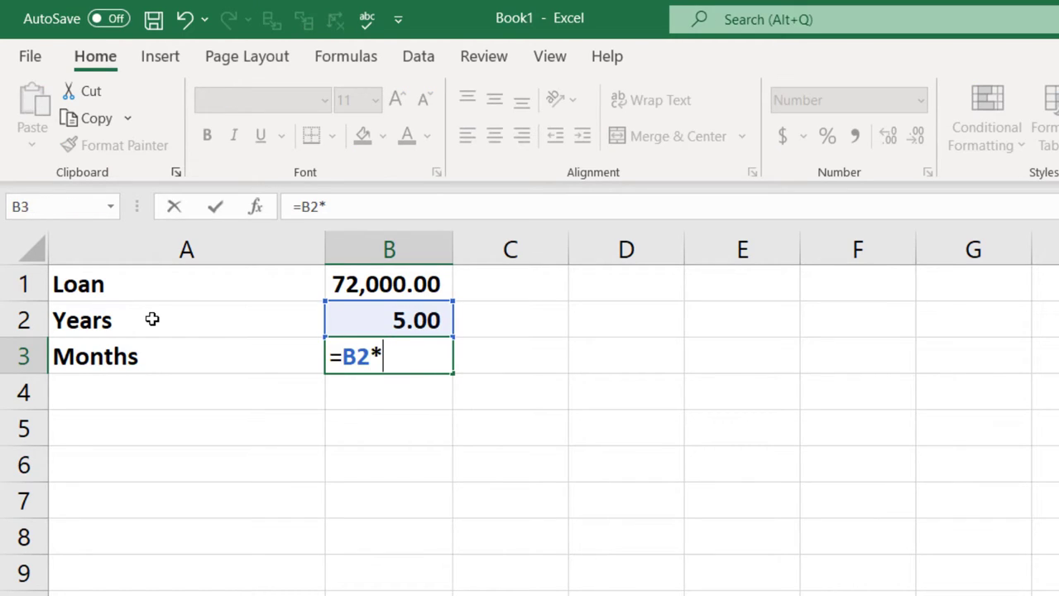
key(Return)
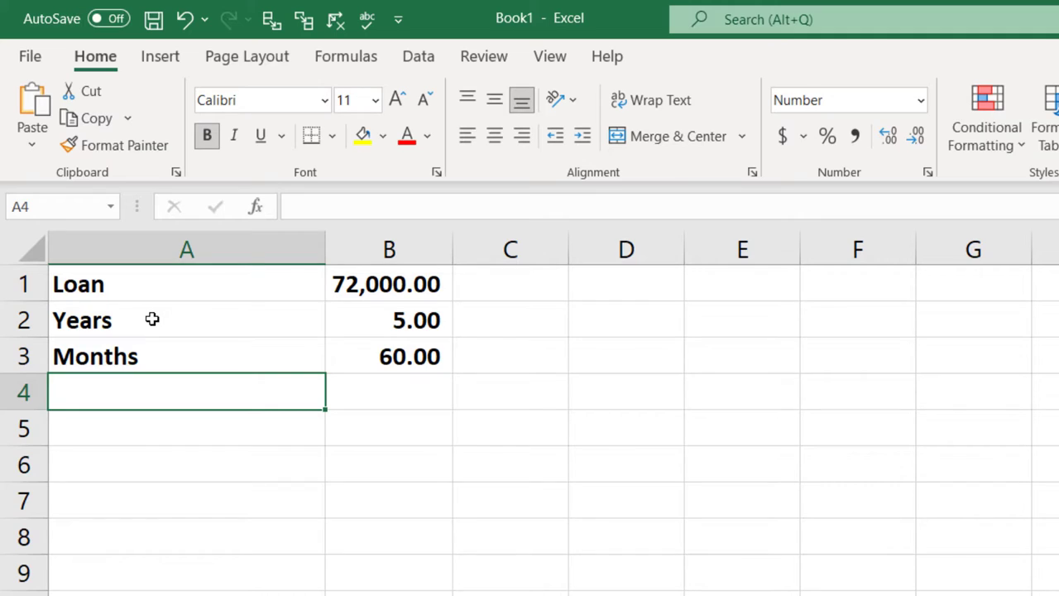
Label A4 Rate and enter 0.05 in B4, displayed as 5% with Percent Style
text(Rate)
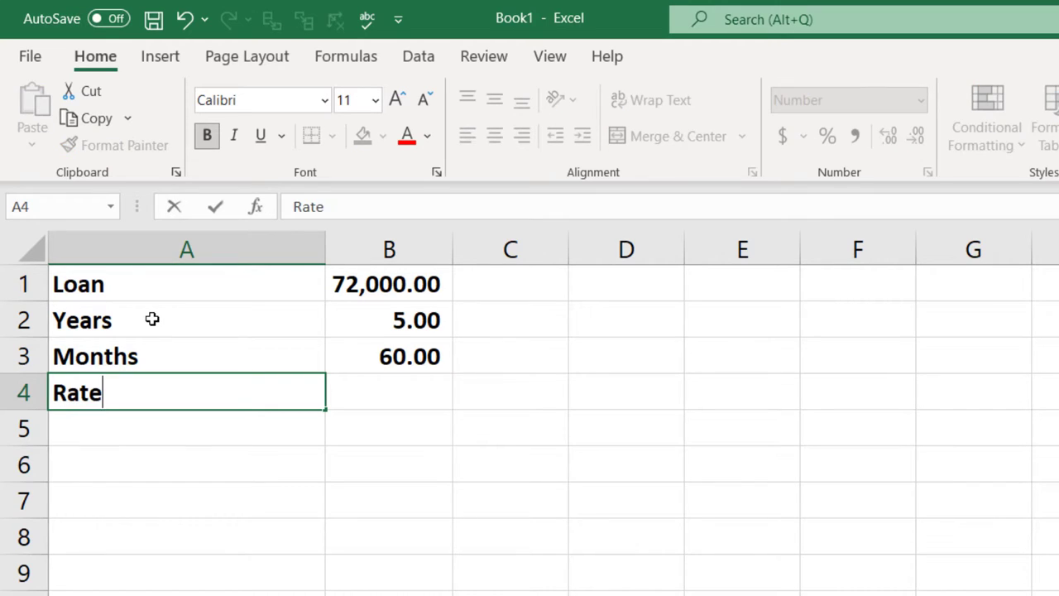
key(Tab)
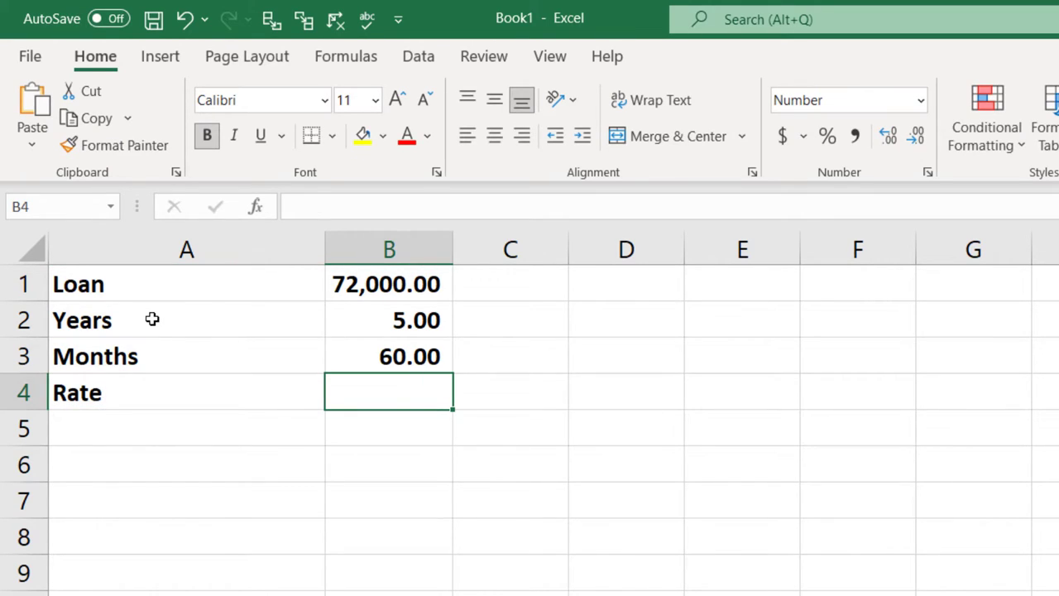
text(.05)
key(Up)
key(Right)
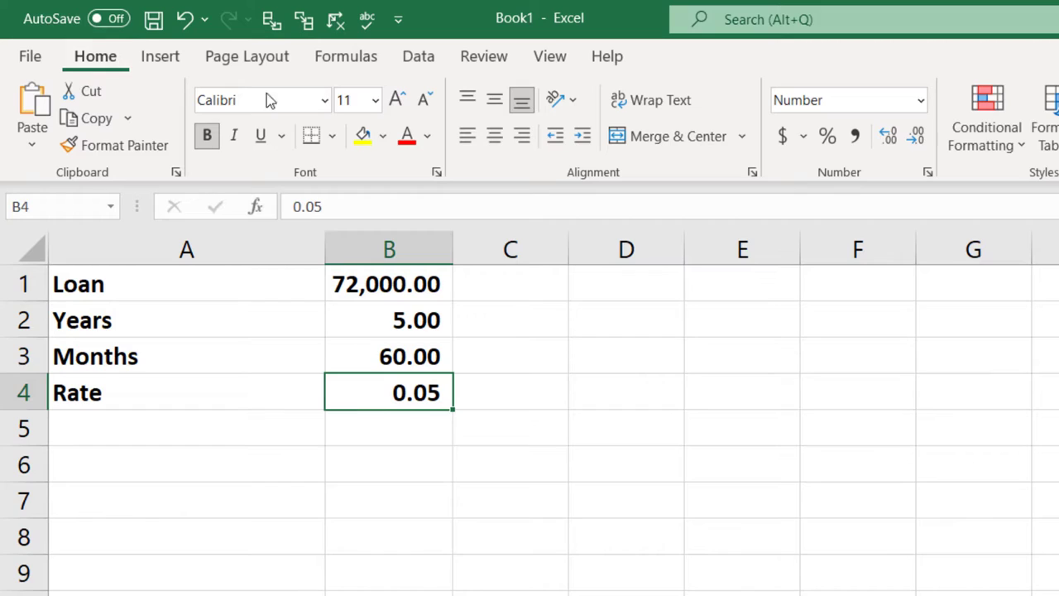
click(828, 137)
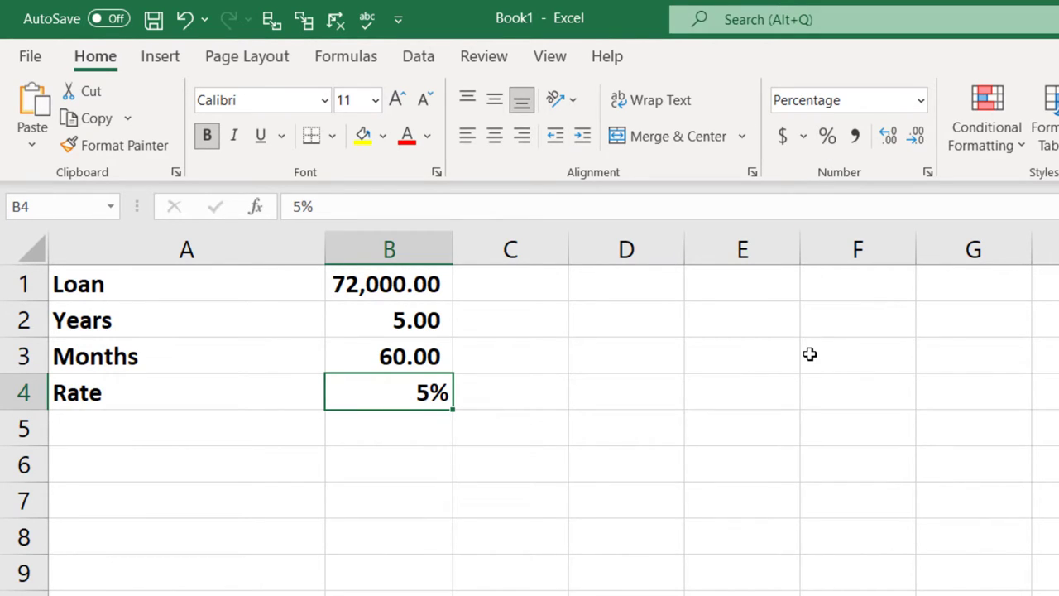
key(Return)
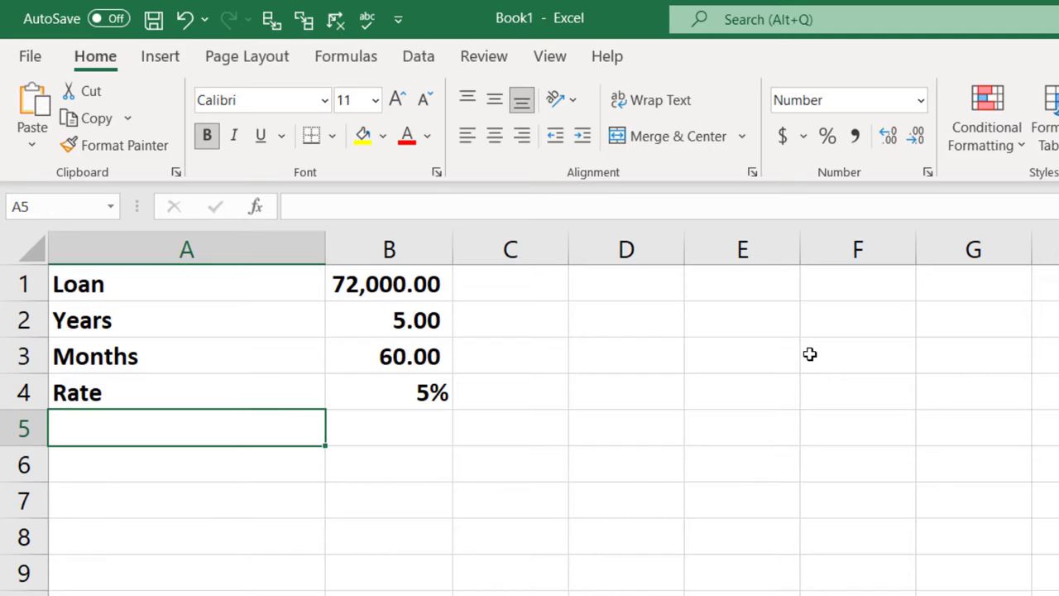
text(Pay)
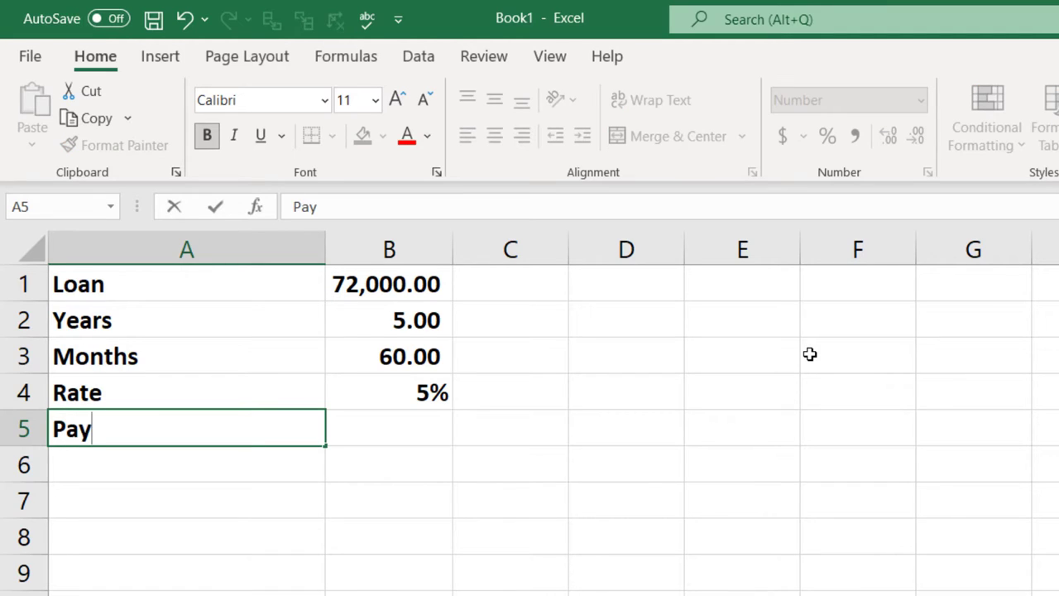
text(ment)
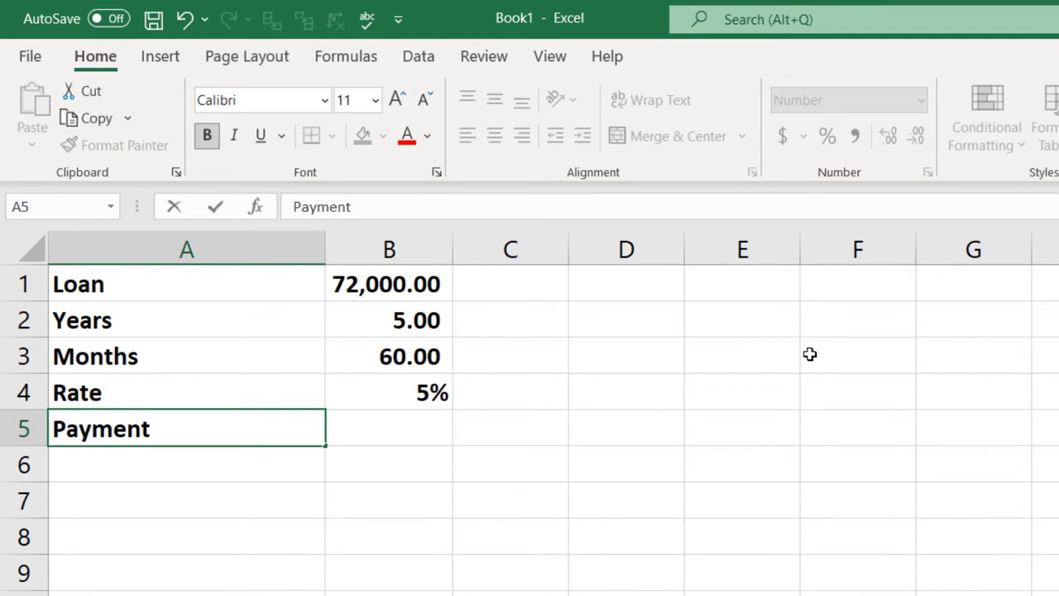
Commit the Payment label in A5 and begin the B5 formula with -pmt
key(Tab)
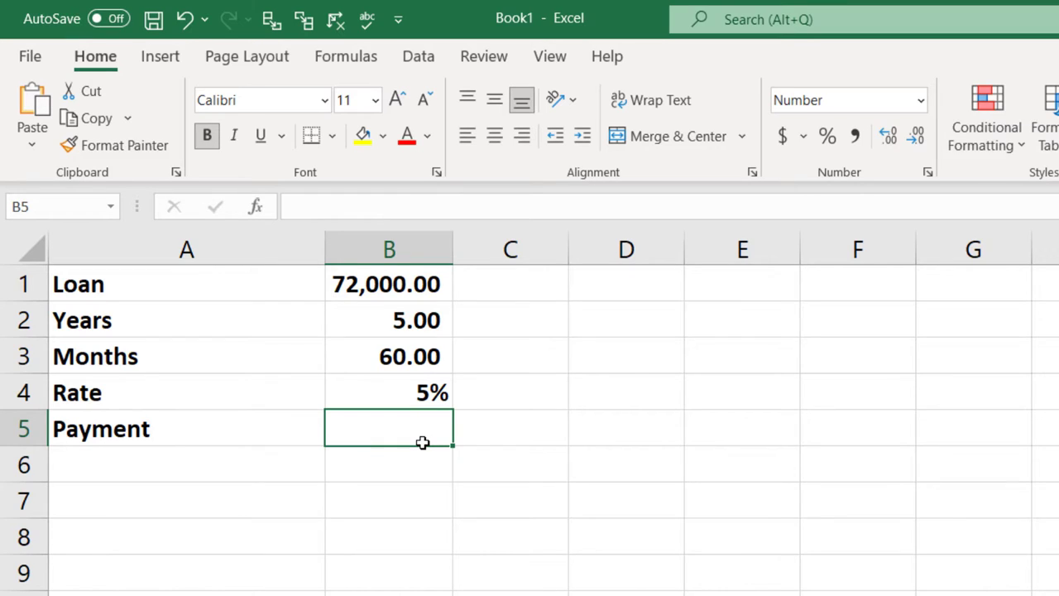
click(403, 392)
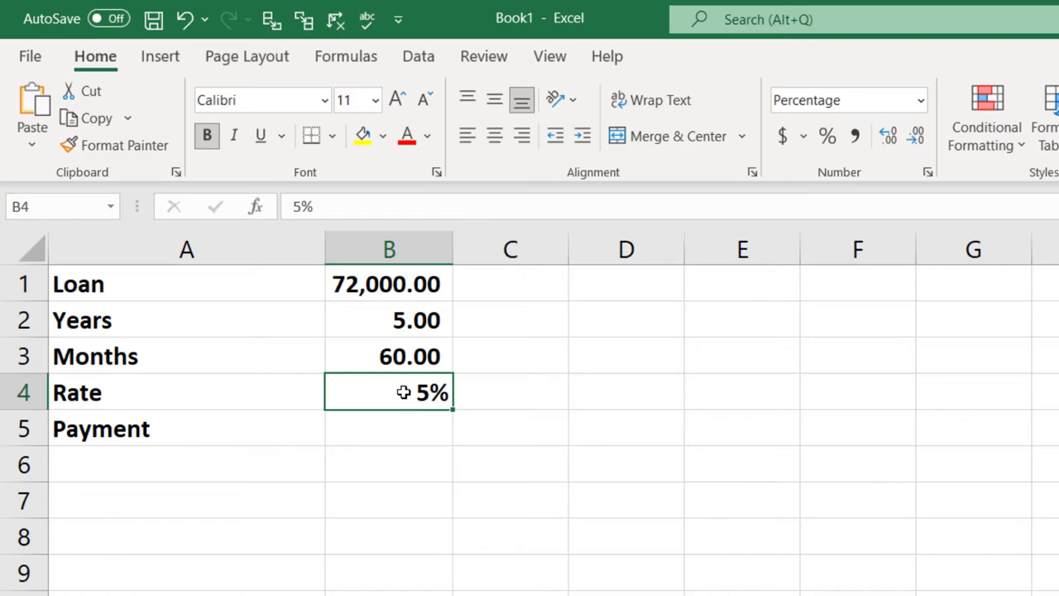
click(402, 437)
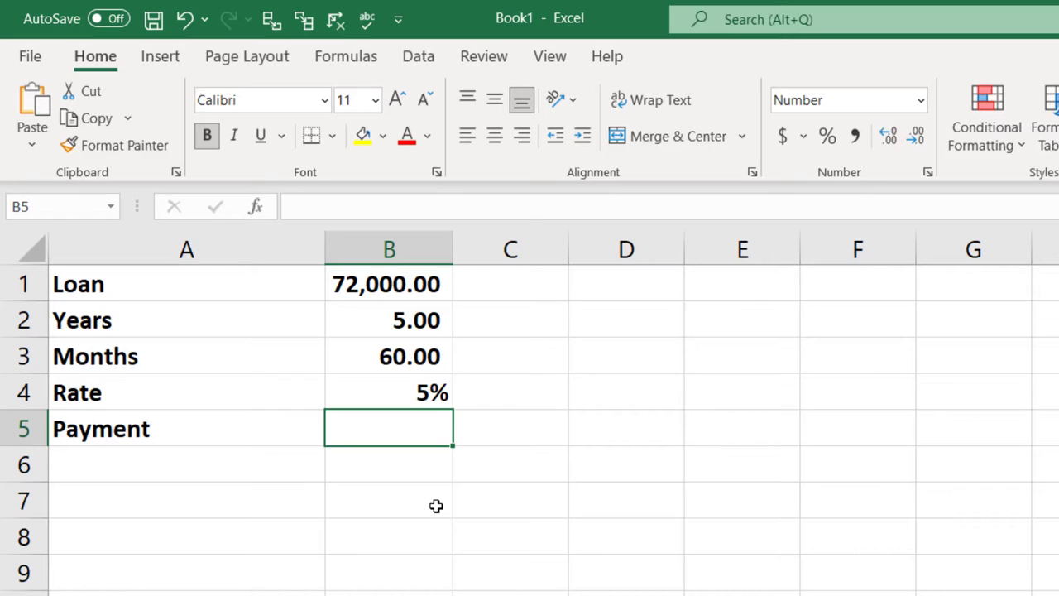
text(-)
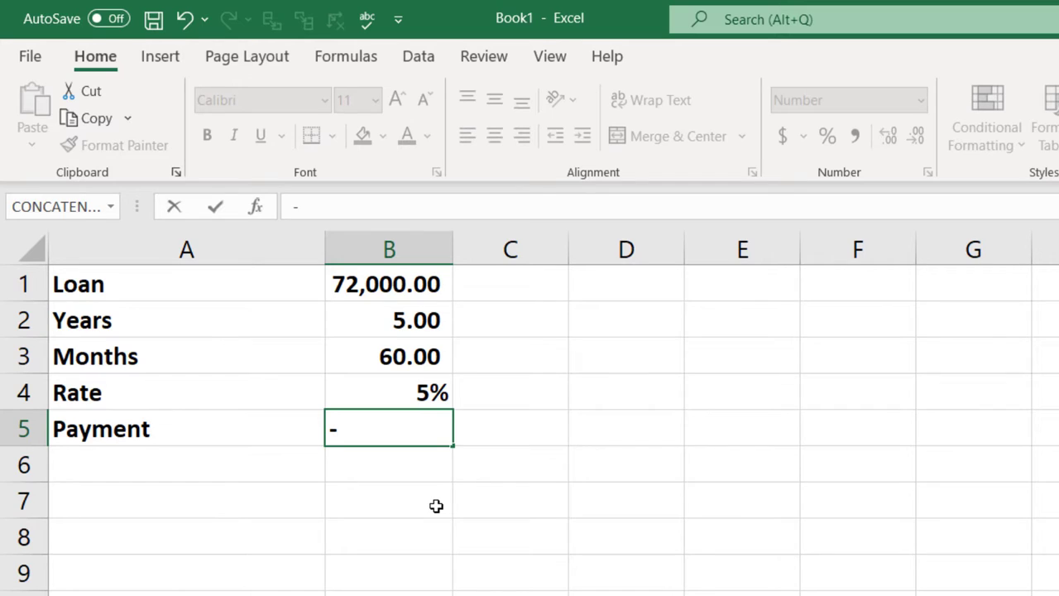
text(pmt)
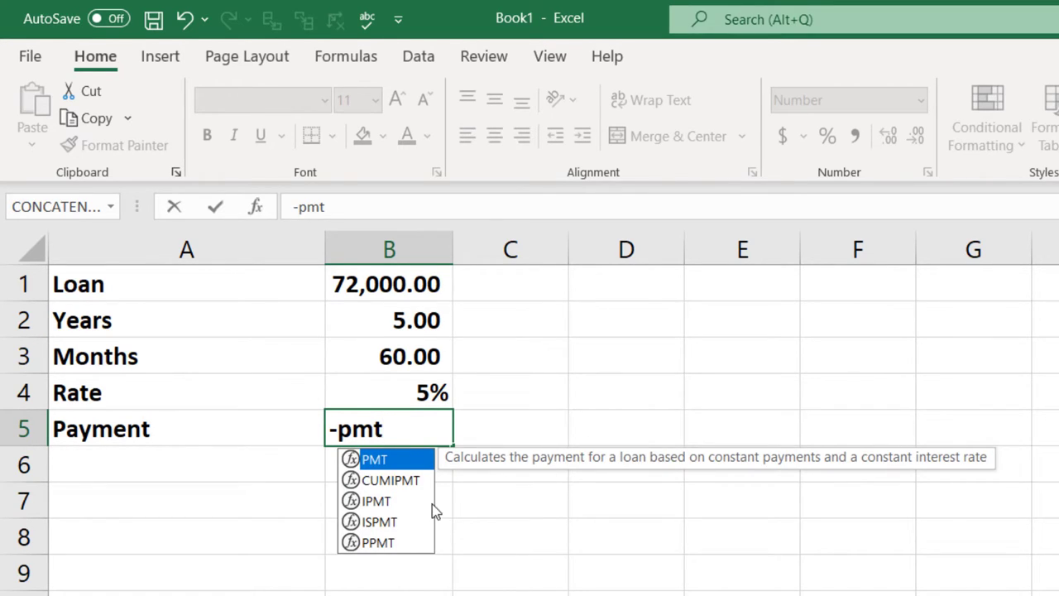
Complete B5 as =-PMT(B4/12,B3,B1), showing a monthly payment of 1,358.73
double_click(379, 460)
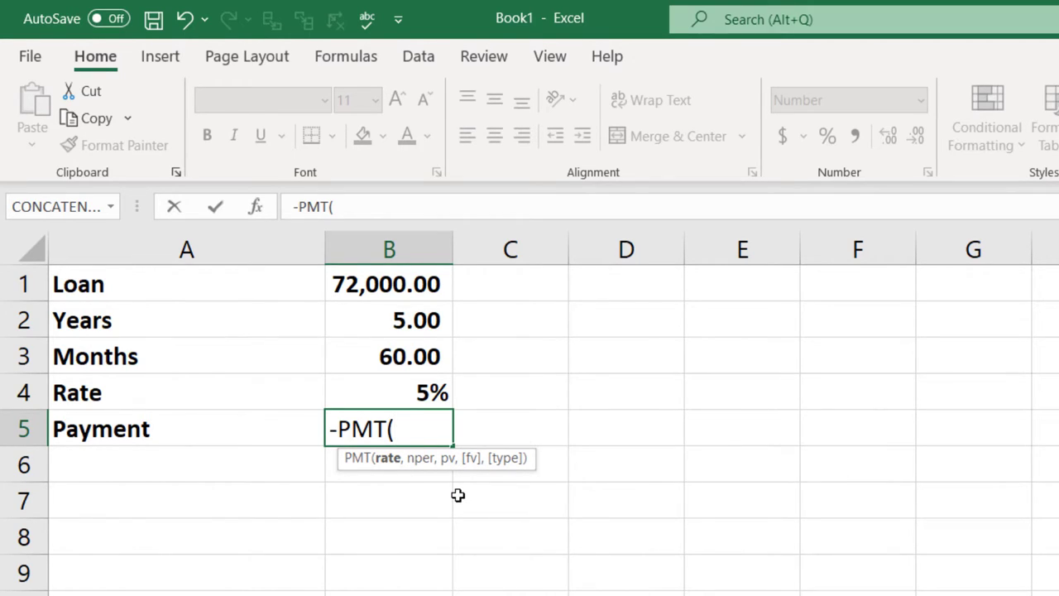
click(414, 390)
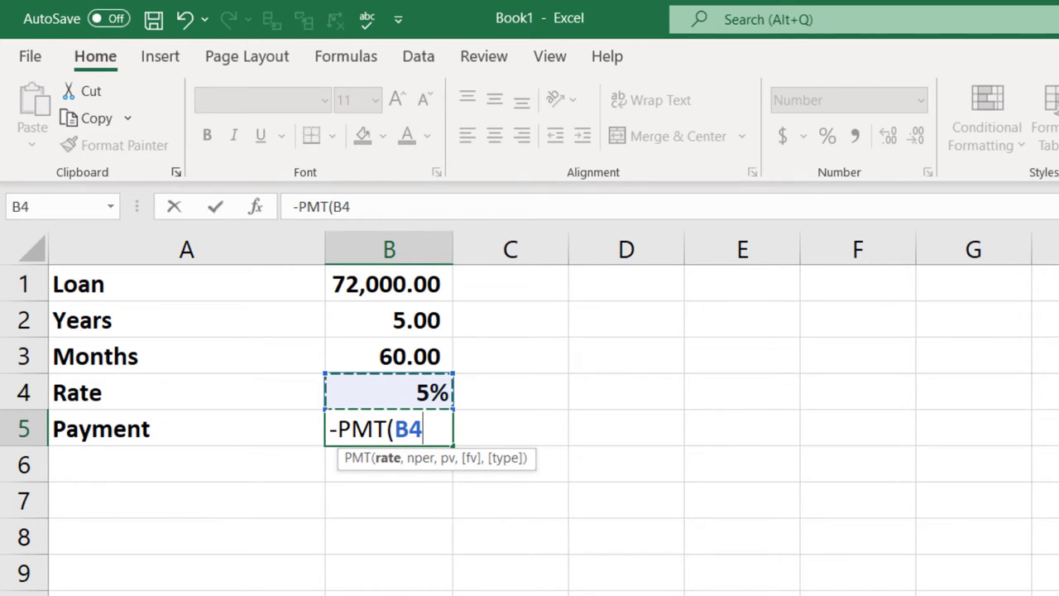
text(/)
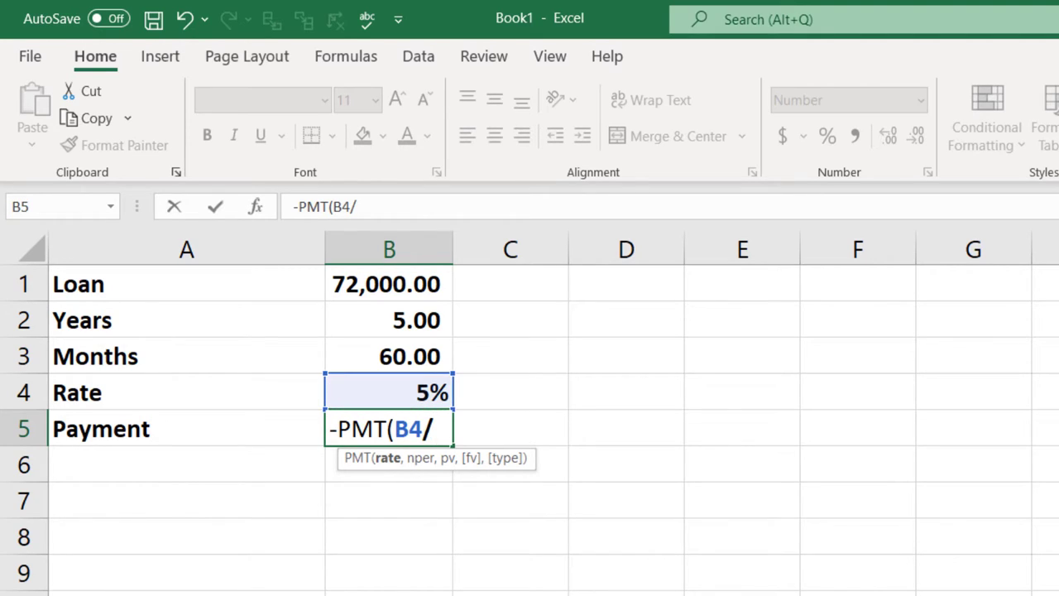
text(12,)
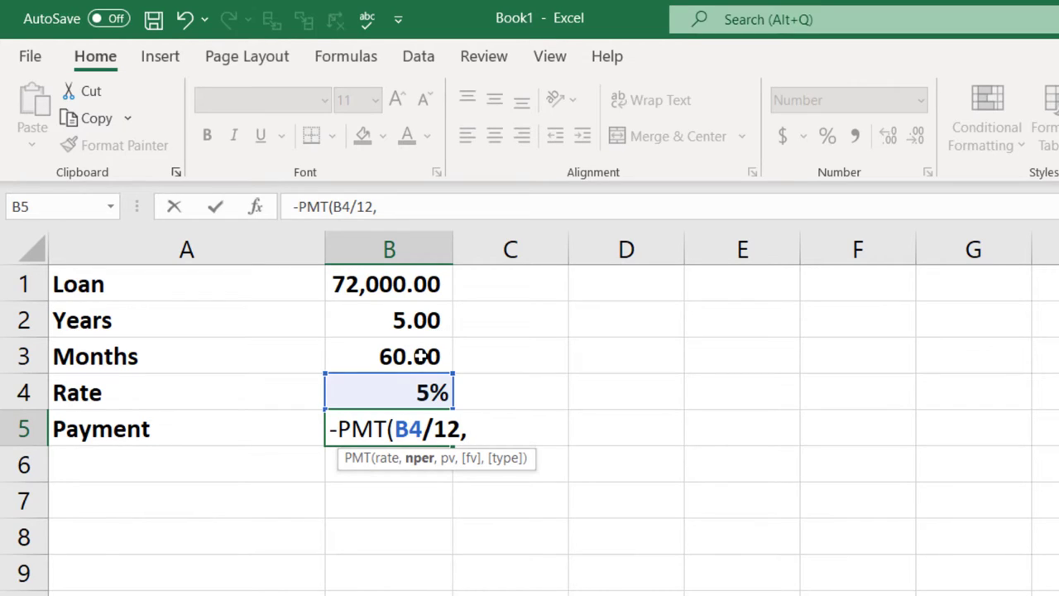
click(420, 356)
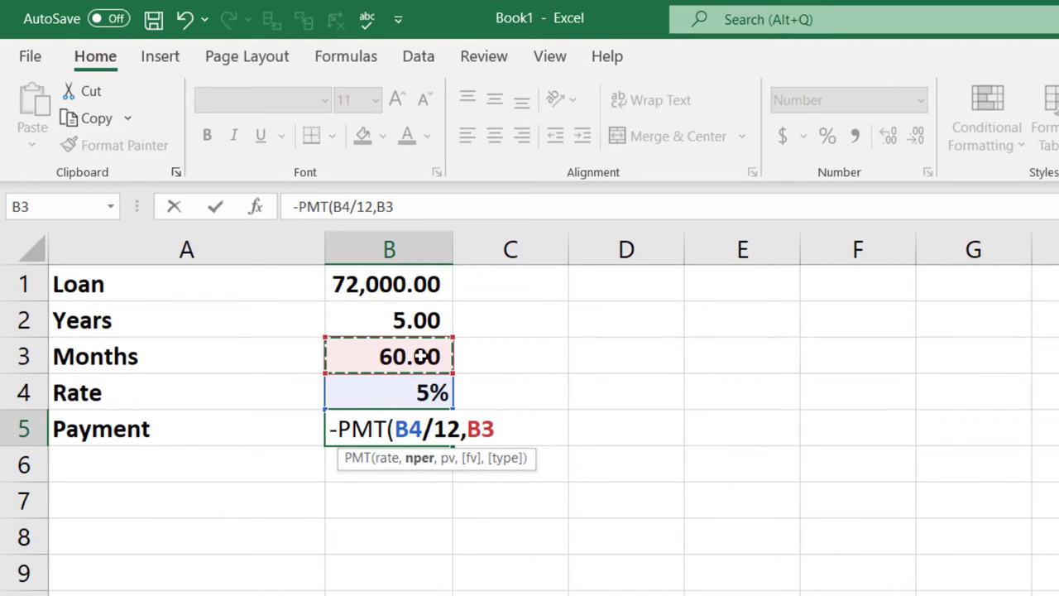
text(,)
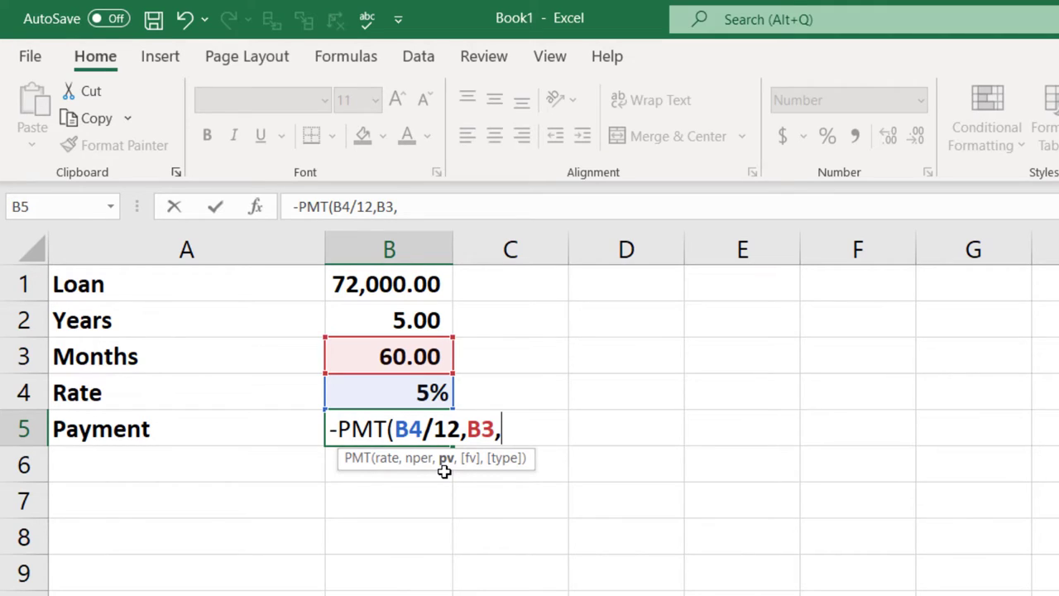
click(389, 281)
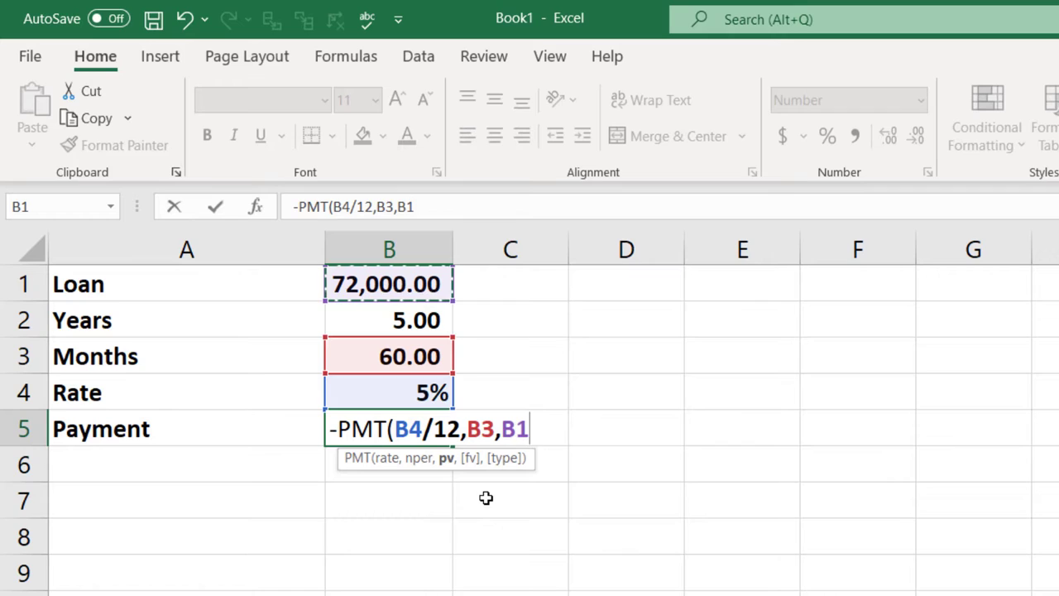
text())
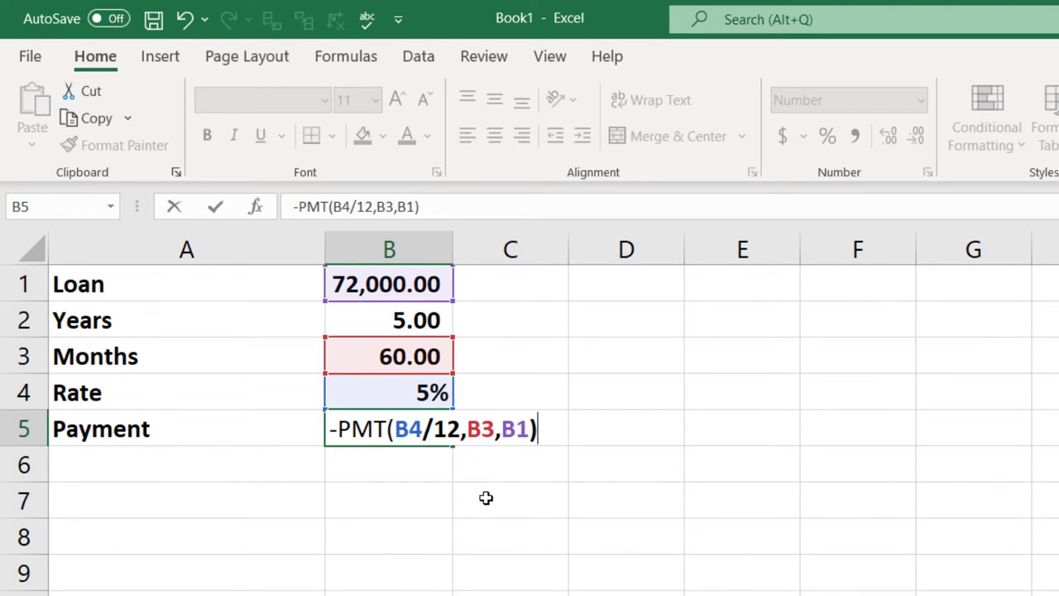
key(Return)
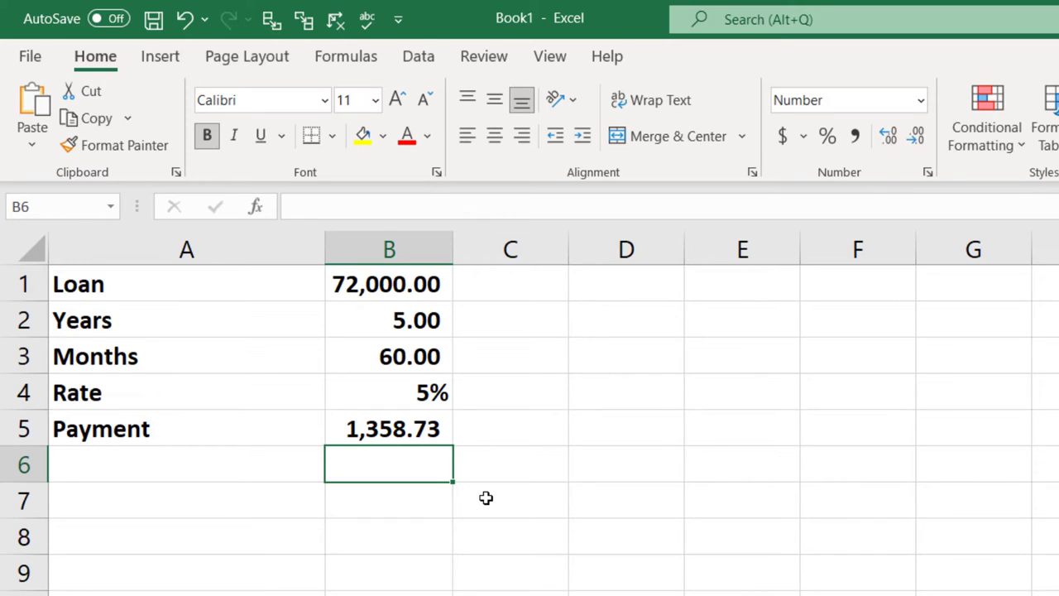
Narrow column C to about 2.14 width, leaving column B and B5's two decimals unchanged
drag(453, 243, 489, 241)
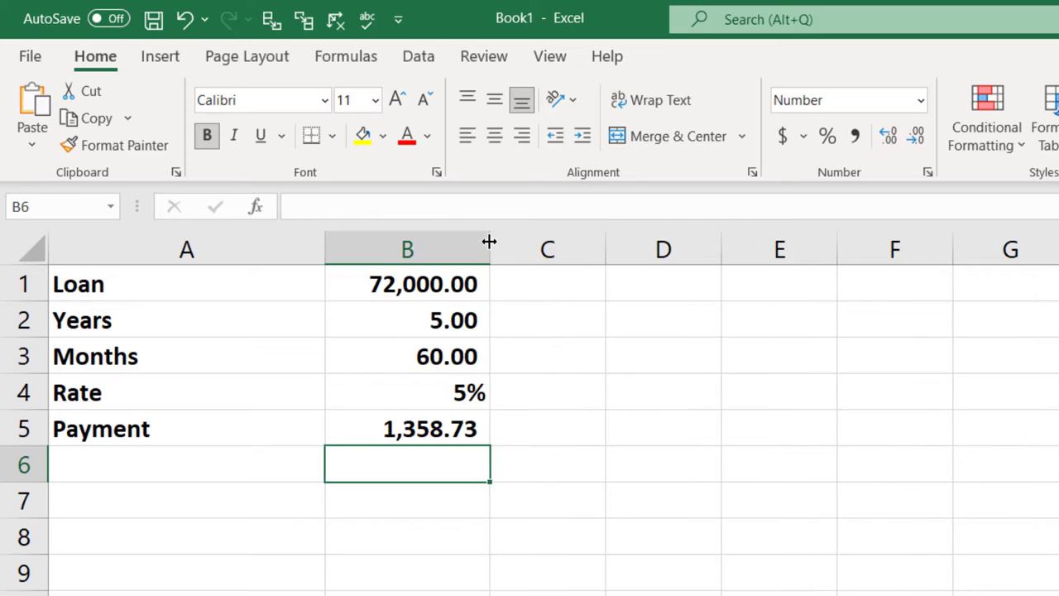
click(185, 18)
click(342, 421)
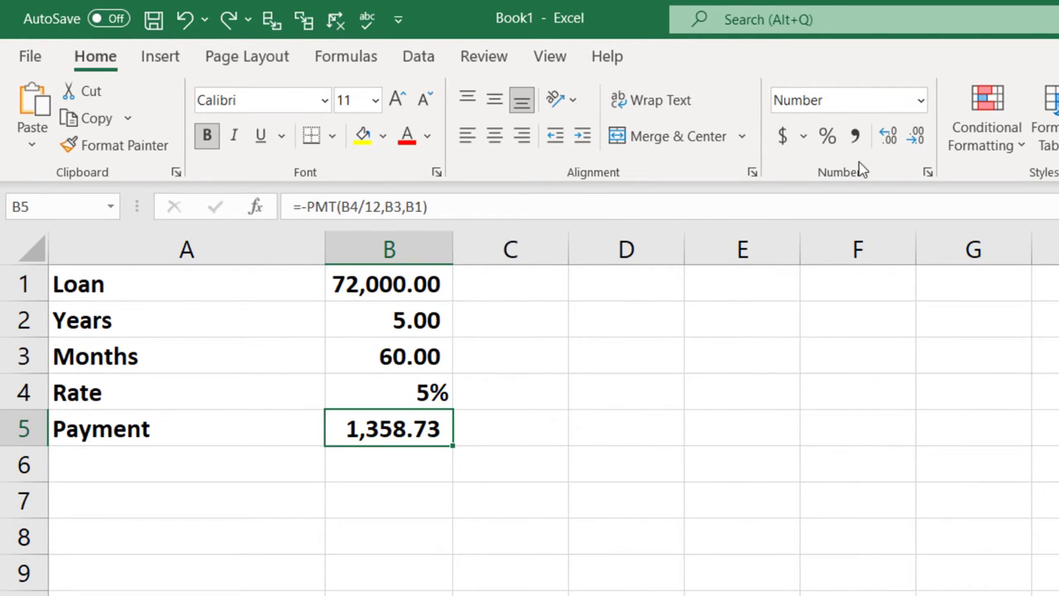
click(891, 136)
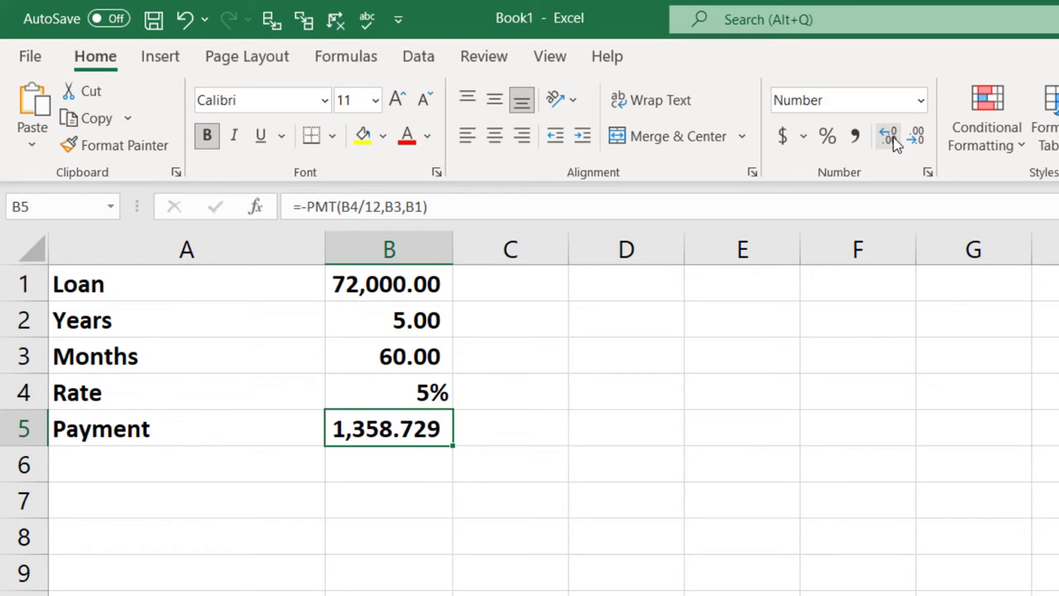
click(914, 136)
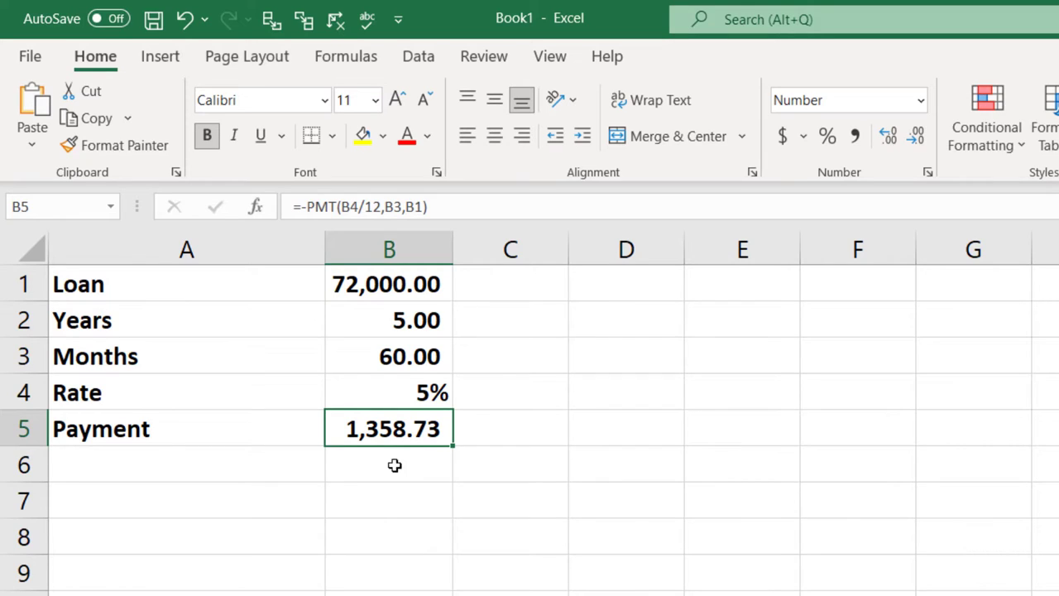
drag(567, 252, 474, 255)
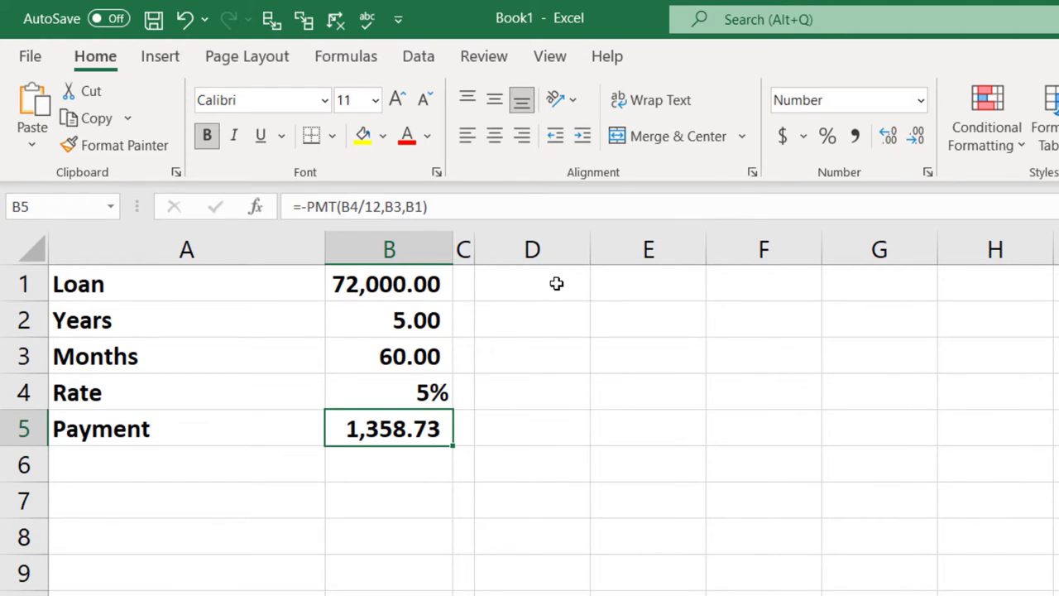
Enter the headings Months, Payments, Interest and Loan across D1:G1
click(570, 286)
text(Months)
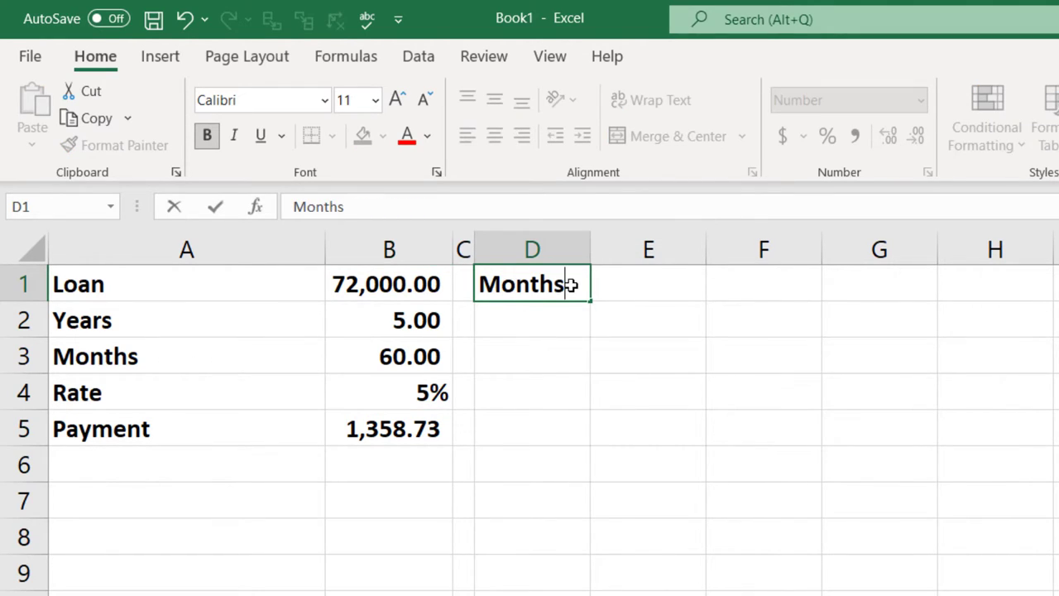
key(Tab)
text(Pa)
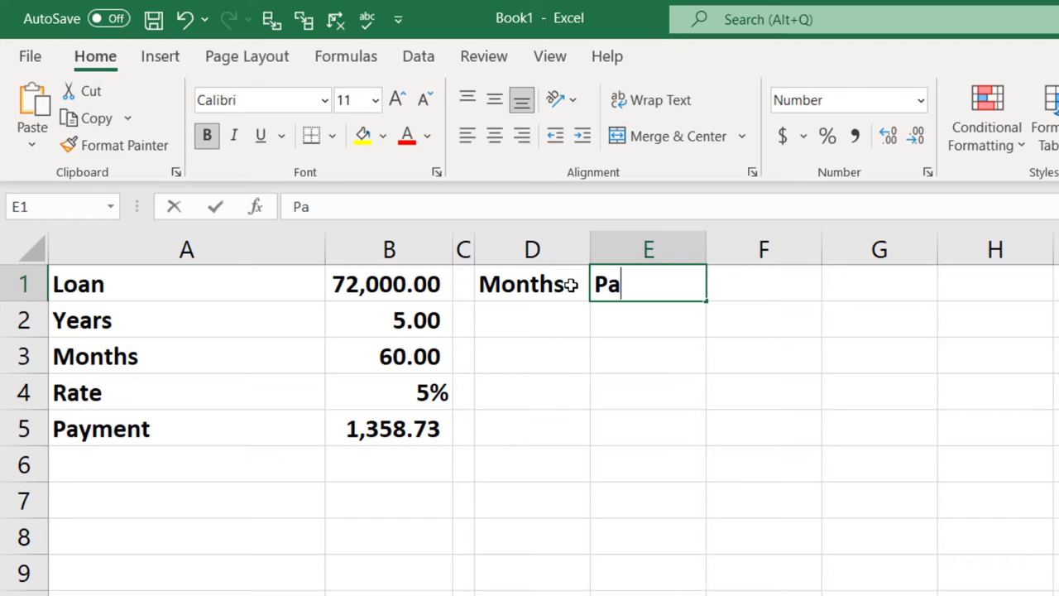
text(yments)
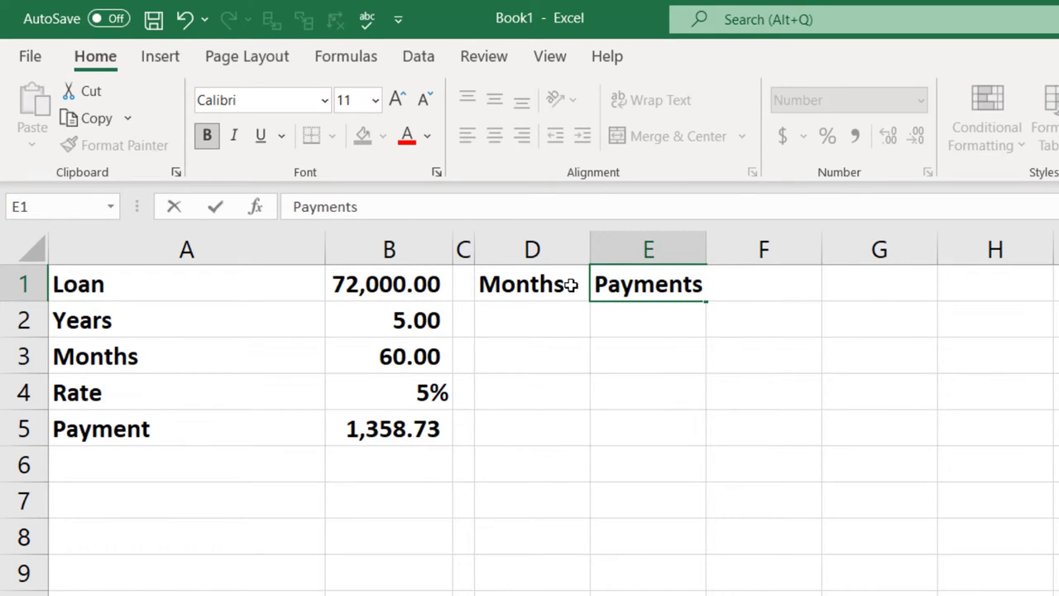
key(BackSpace)
text(s)
key(Tab)
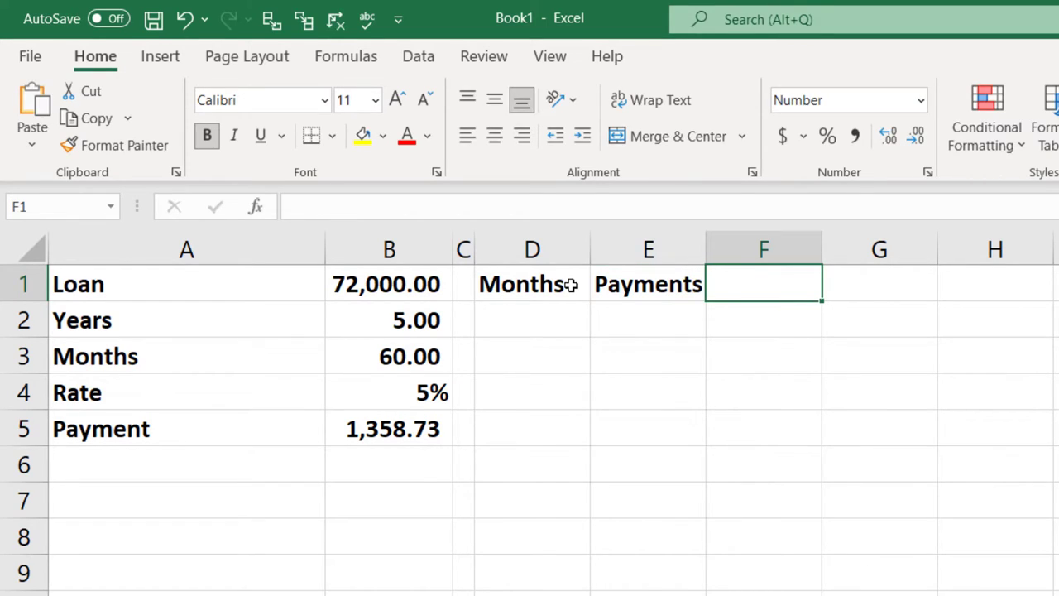
text(Interest)
key(Tab)
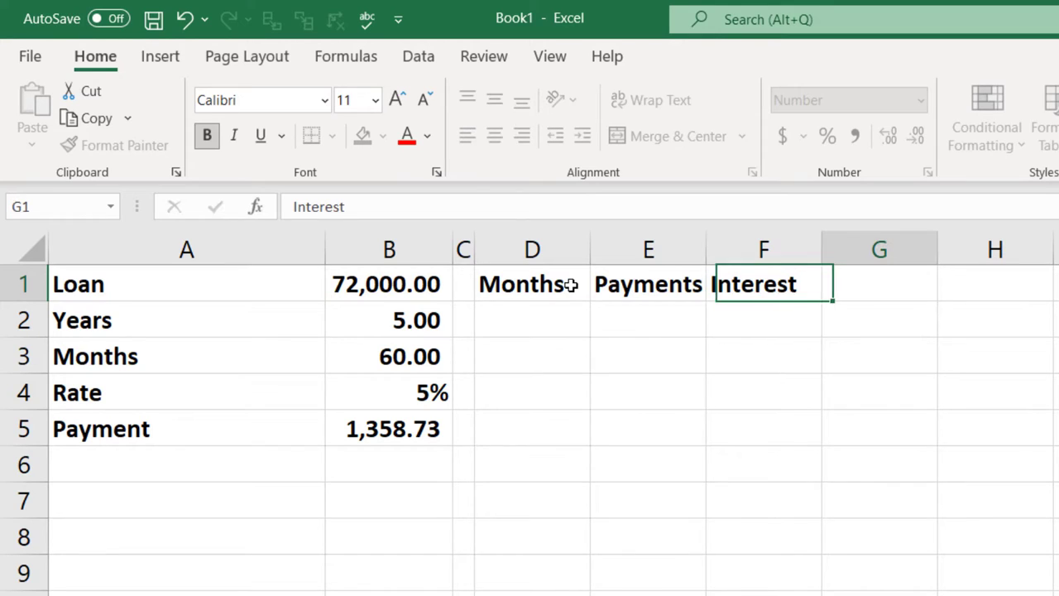
text(Loan)
key(Return)
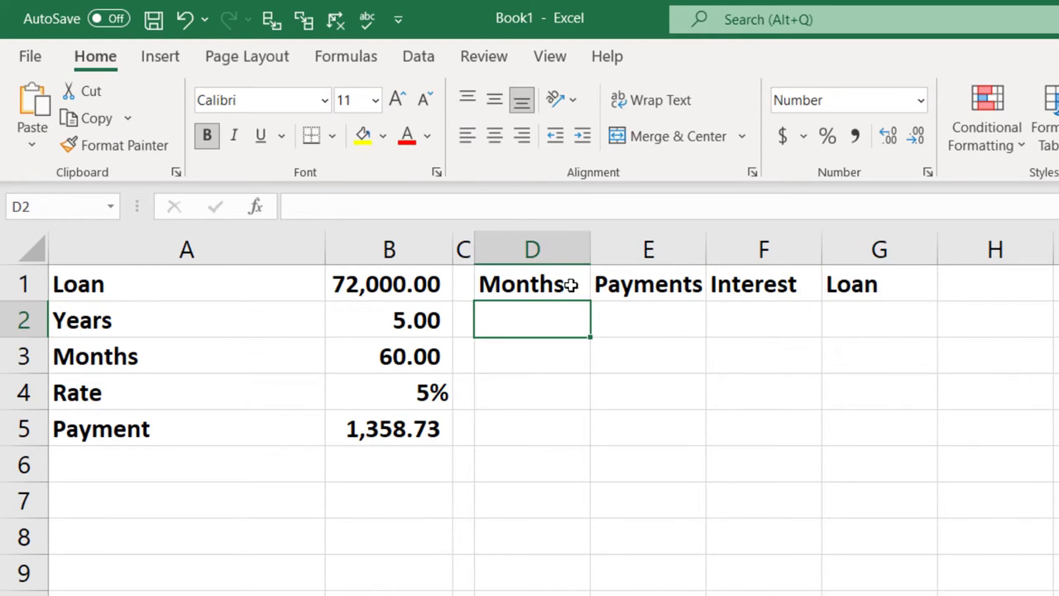
Extend the G1 heading to 'Loan Reduction' and wrap its text within the cell
key(Right)
key(Right)
key(Right)
key(Right)
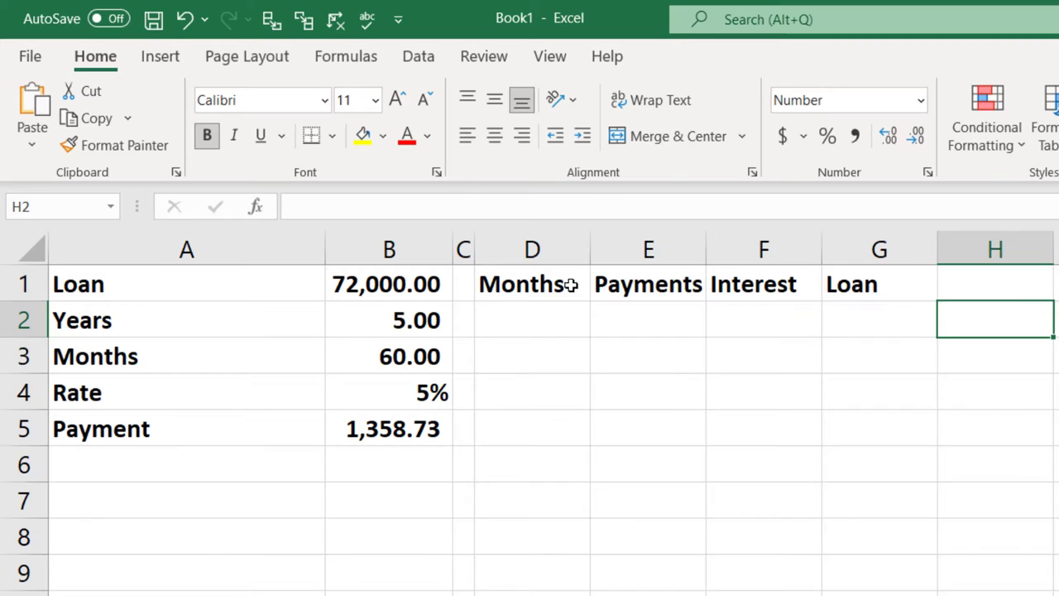
click(884, 282)
key(F2)
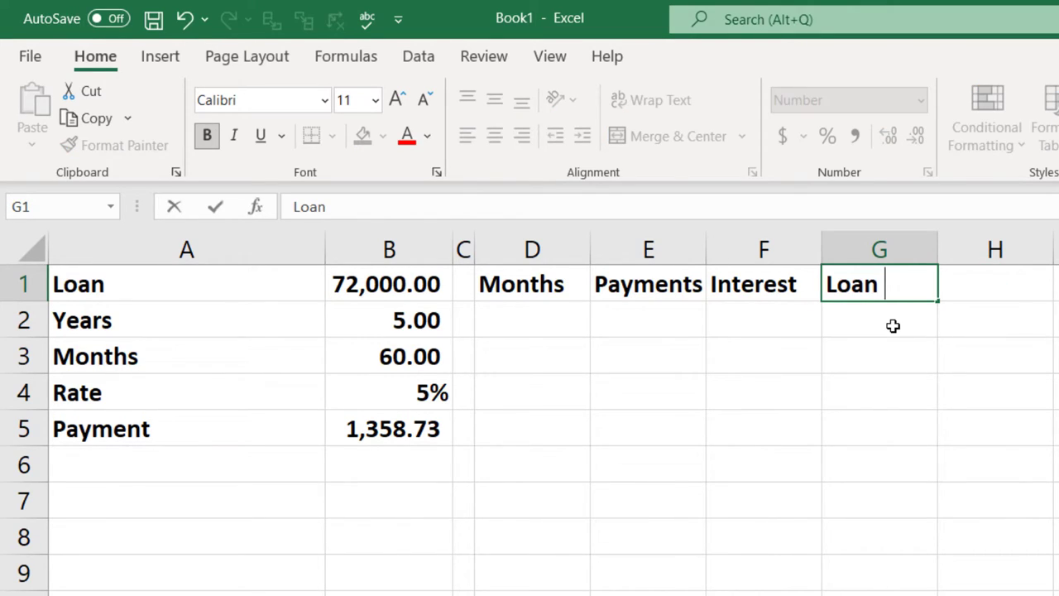
text(Reduction)
key(Return)
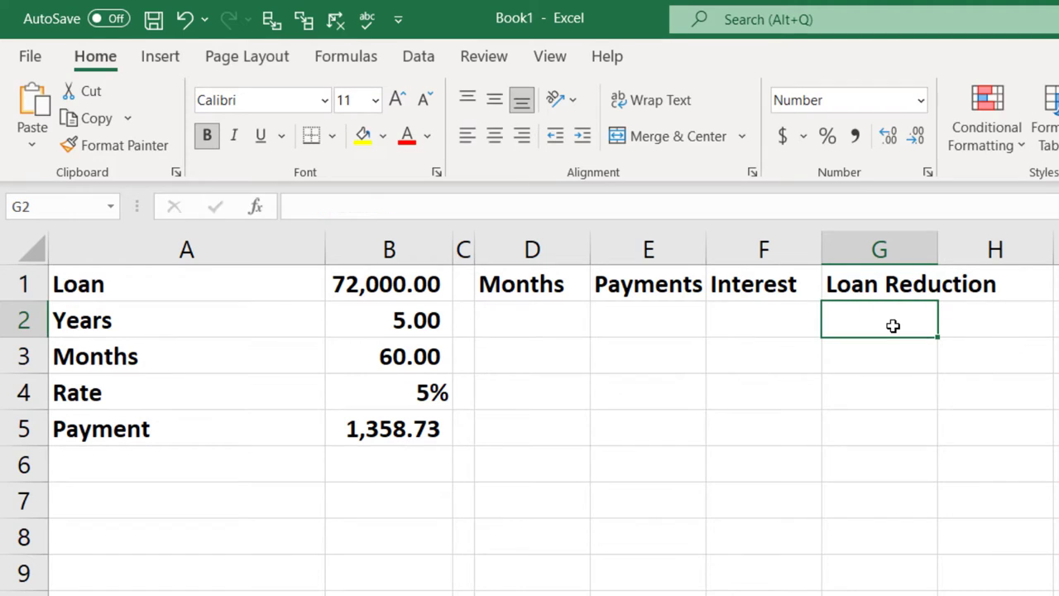
key(Up)
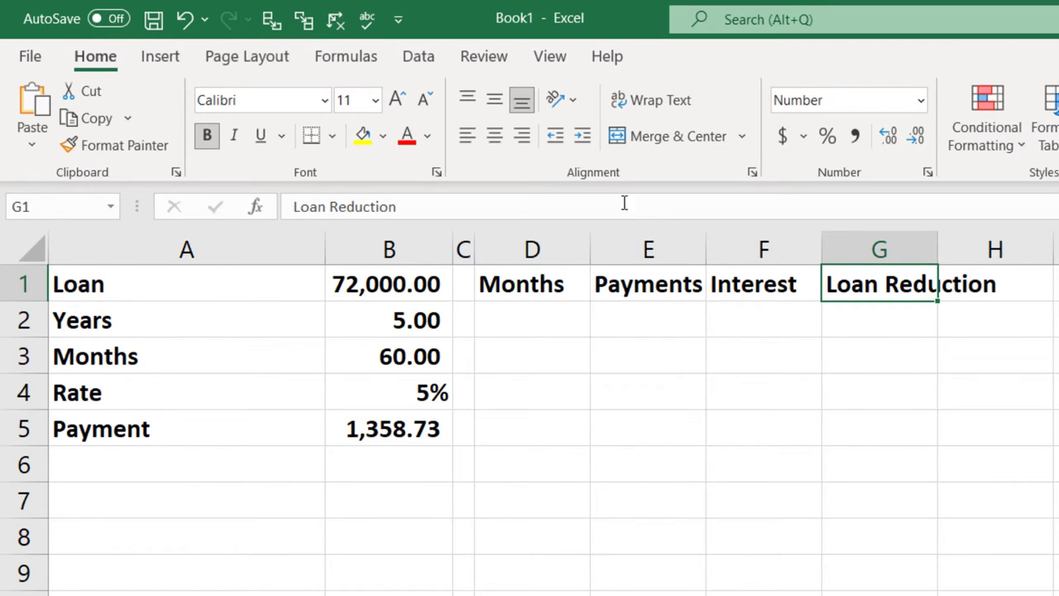
click(627, 107)
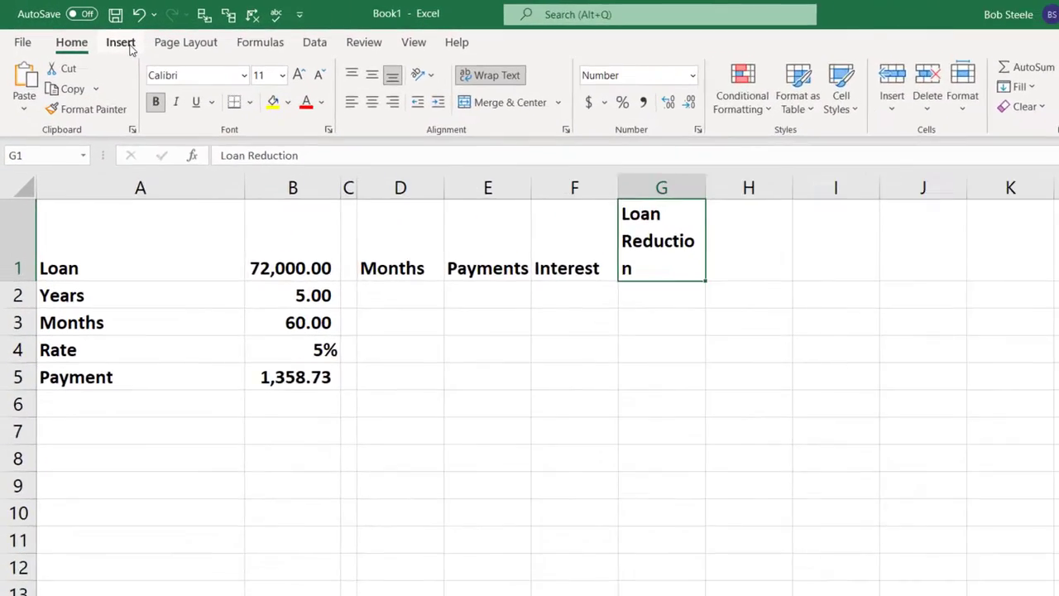
Undo the text wrapping on G1 and shorten its heading to Loan
click(98, 35)
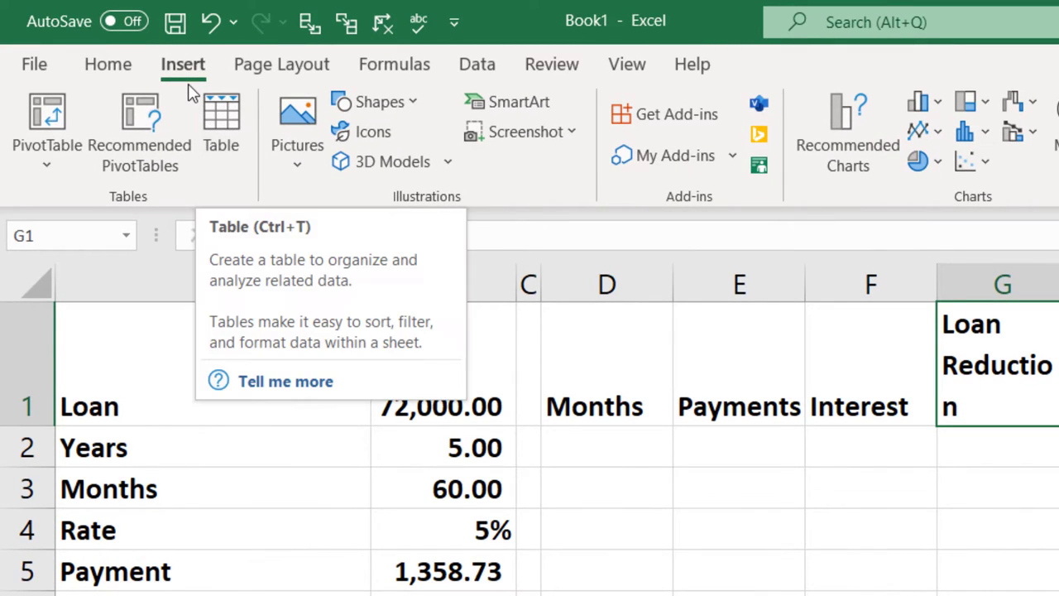
click(124, 73)
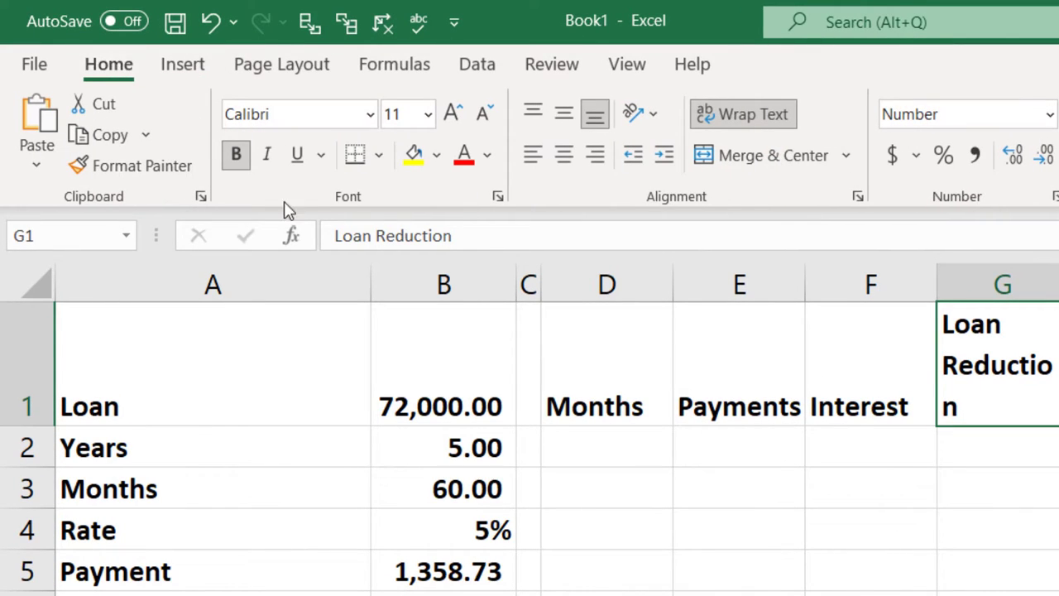
click(210, 25)
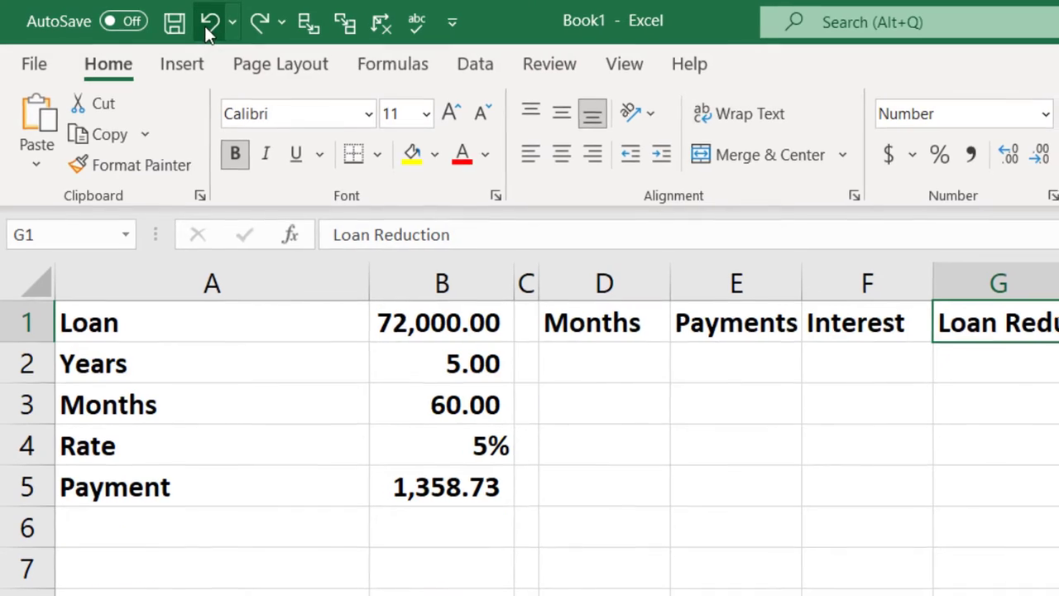
double_click(714, 230)
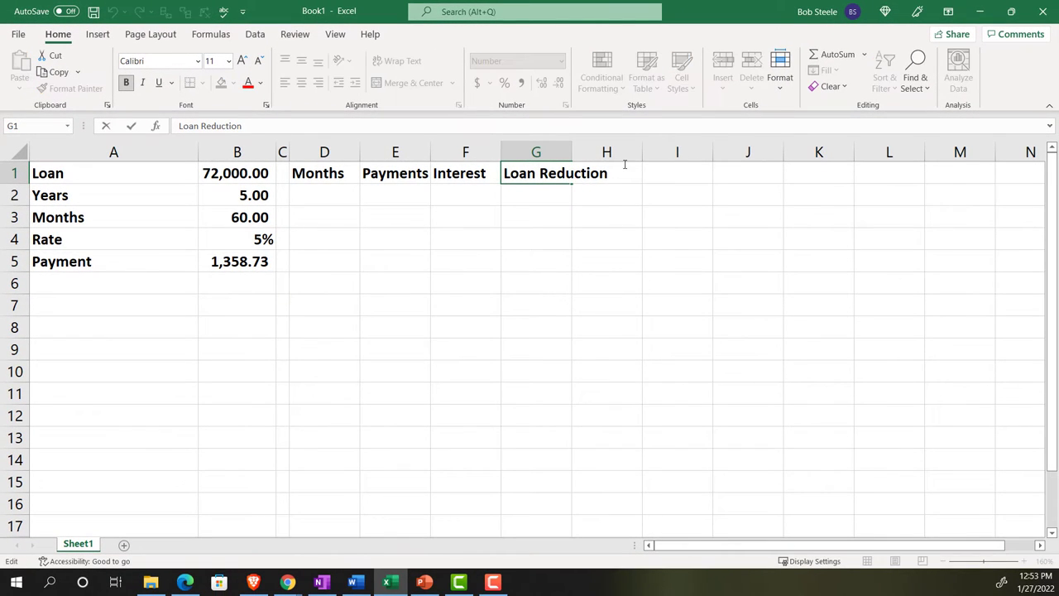
shift+click(829, 219)
key(BackSpace)
key(Return)
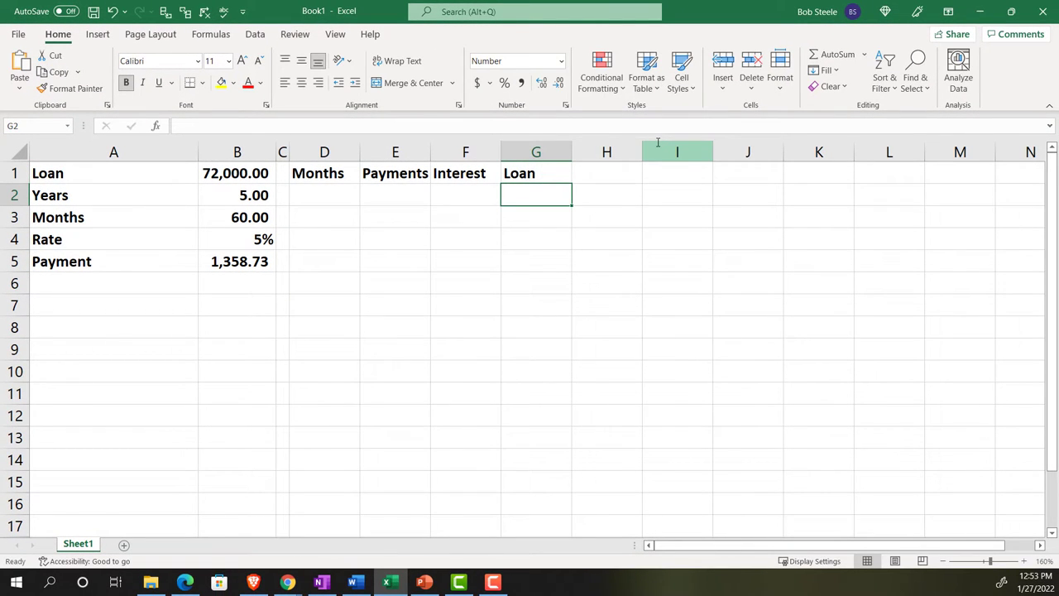
Enter Reduction in G2, Loan in H1 and Balance in H2
text(Reduc)
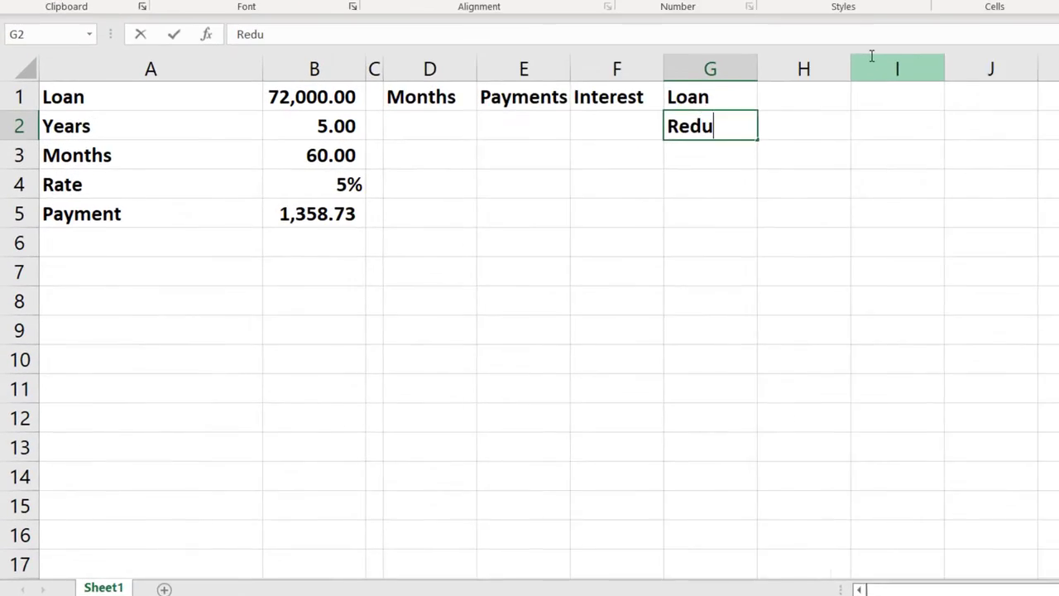
text(tion)
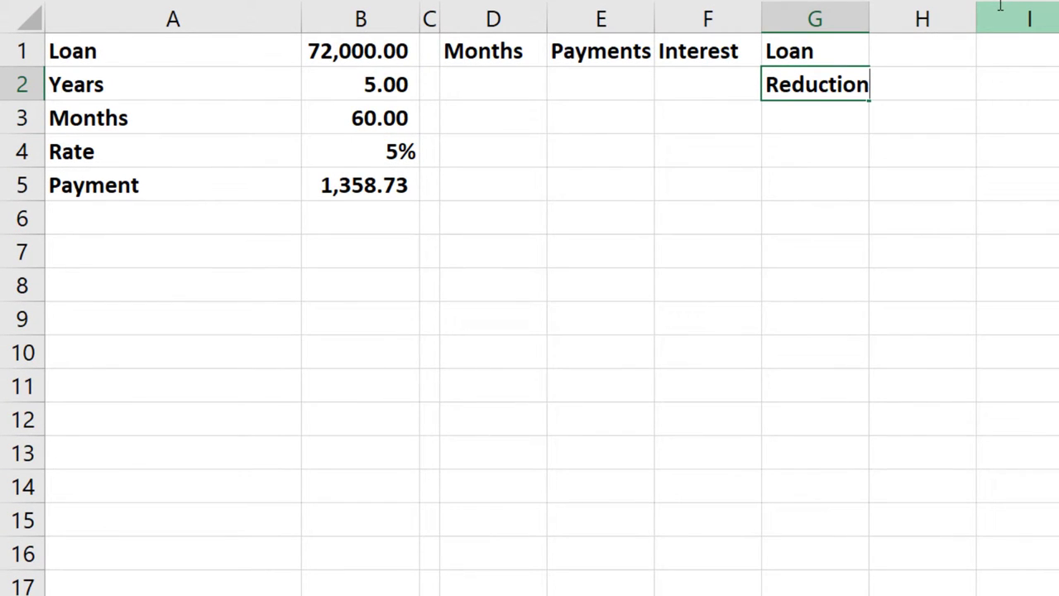
key(Up)
key(Right)
text(LOan)
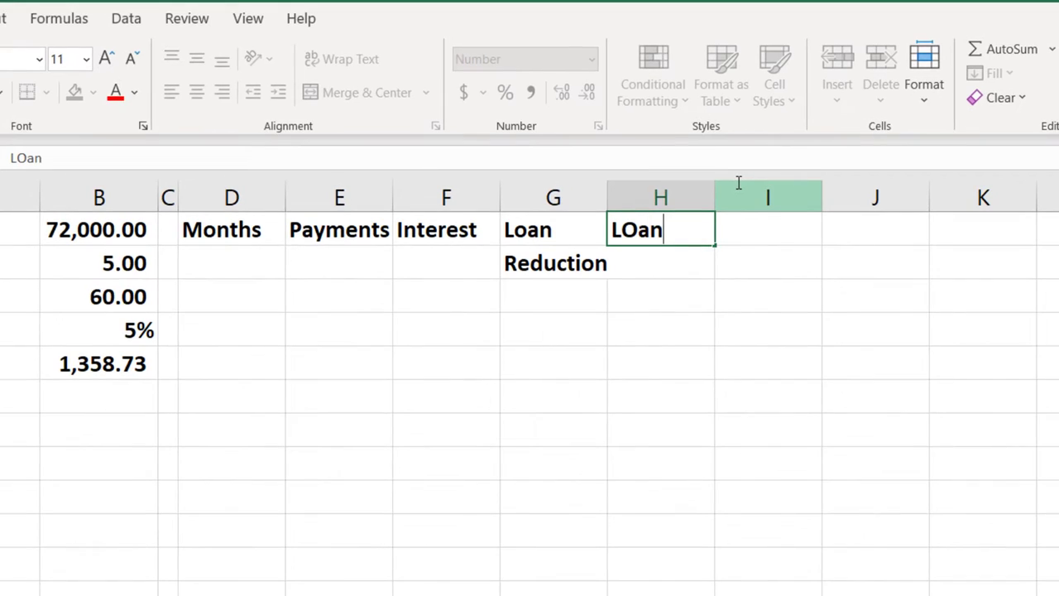
key(BackSpace)
key(BackSpace)
key(BackSpace)
text(oan)
key(Return)
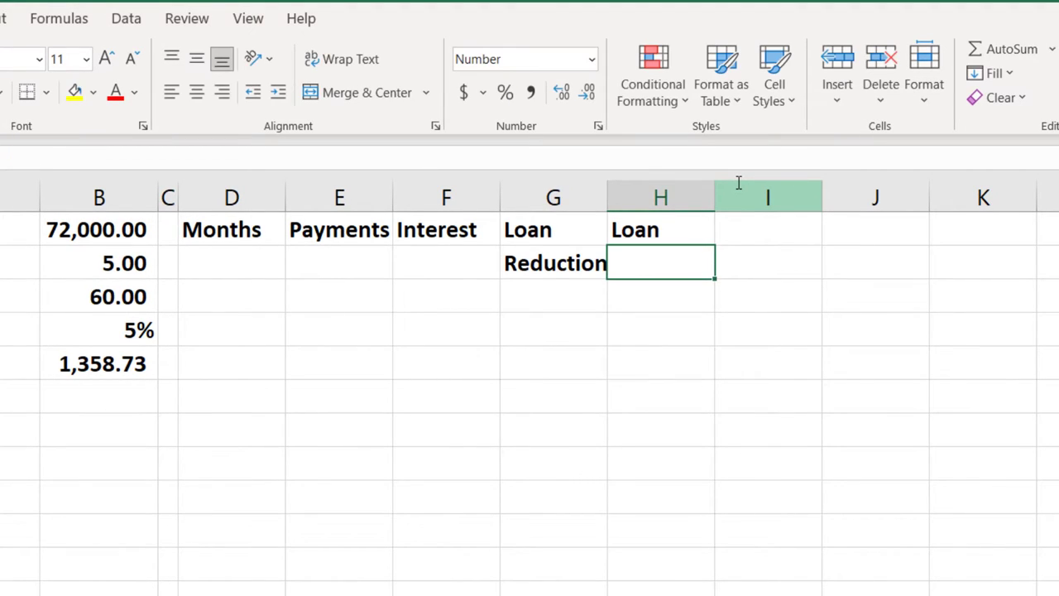
text(Balance)
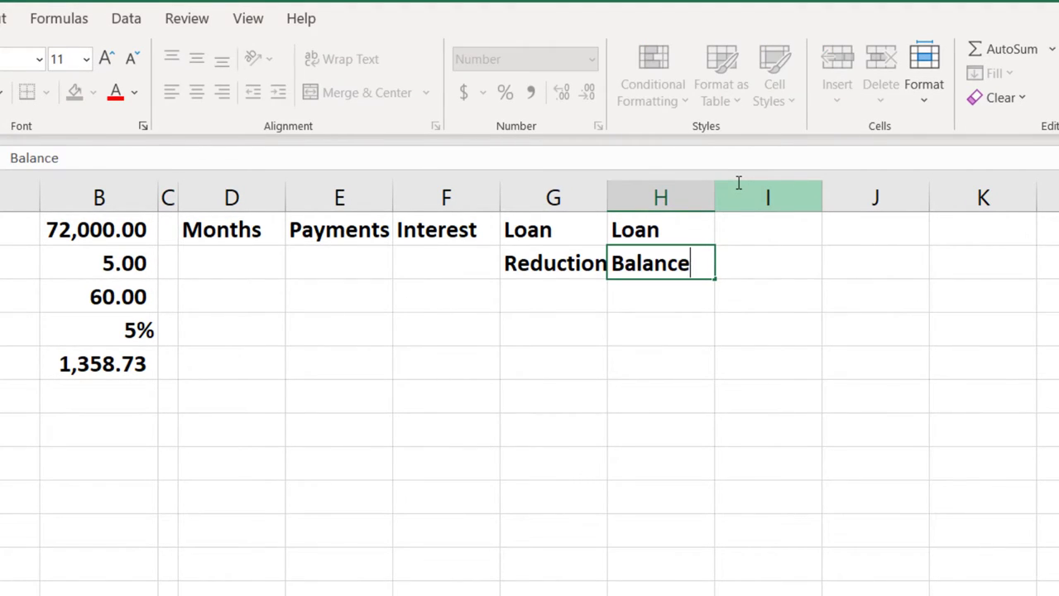
key(Return)
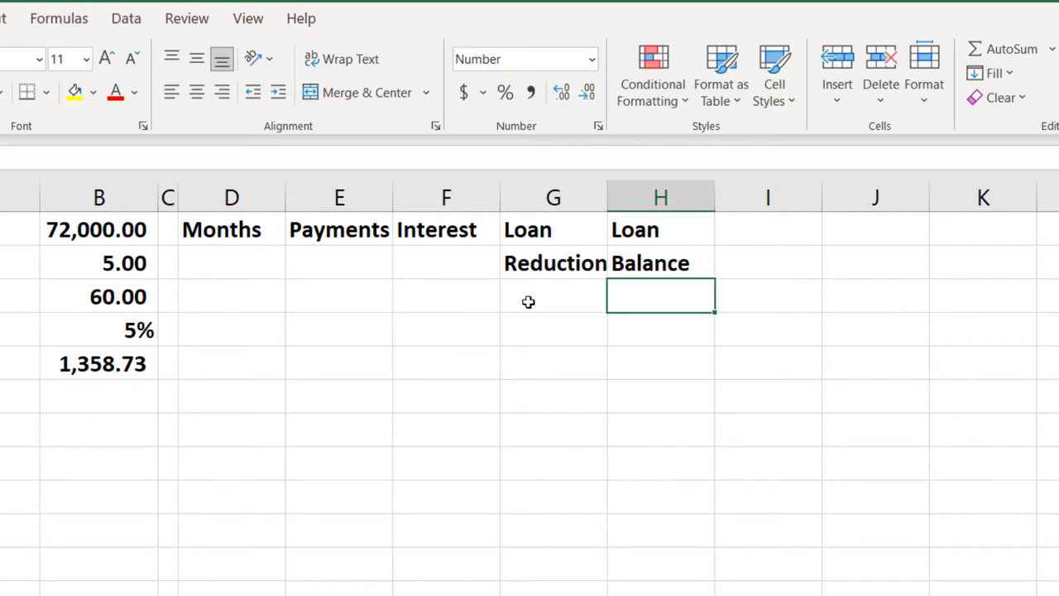
Move the Months, Payments and Interest headings from row 1 down to row 2
drag(245, 232, 426, 232)
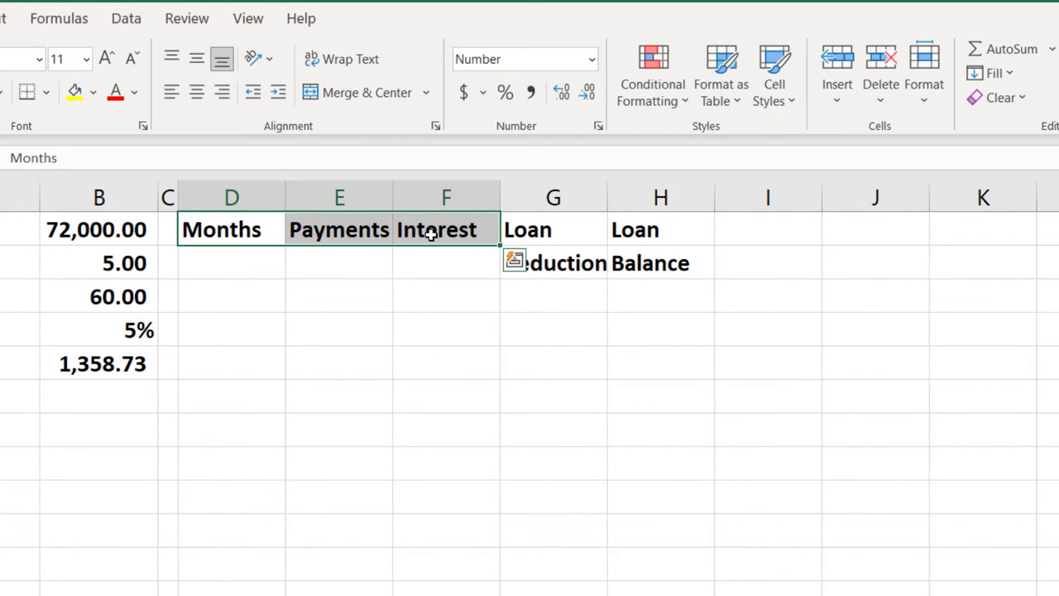
key(ctrl+c)
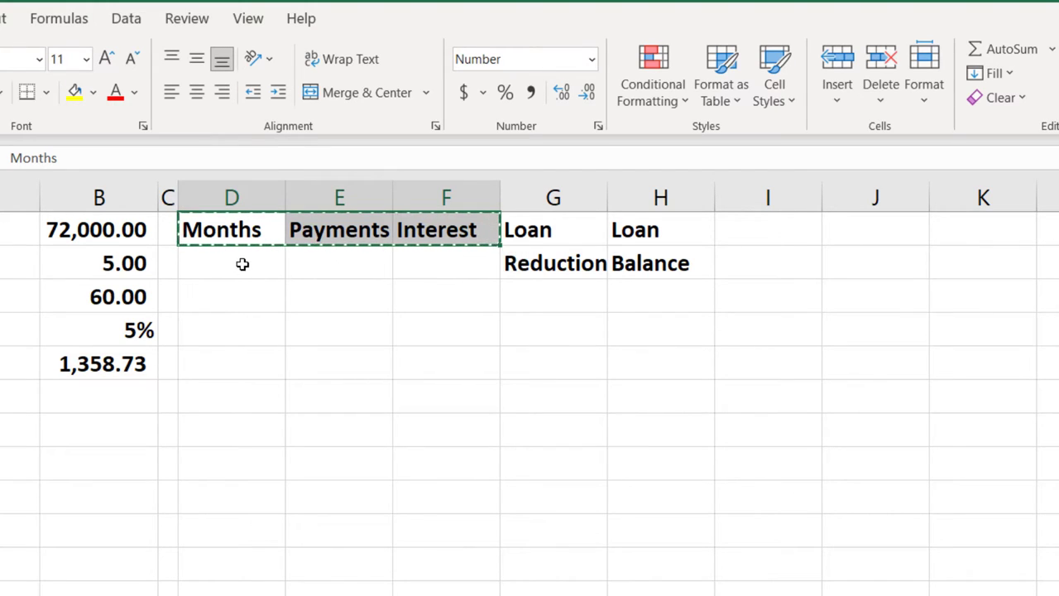
click(243, 264)
key(ctrl+v)
click(354, 433)
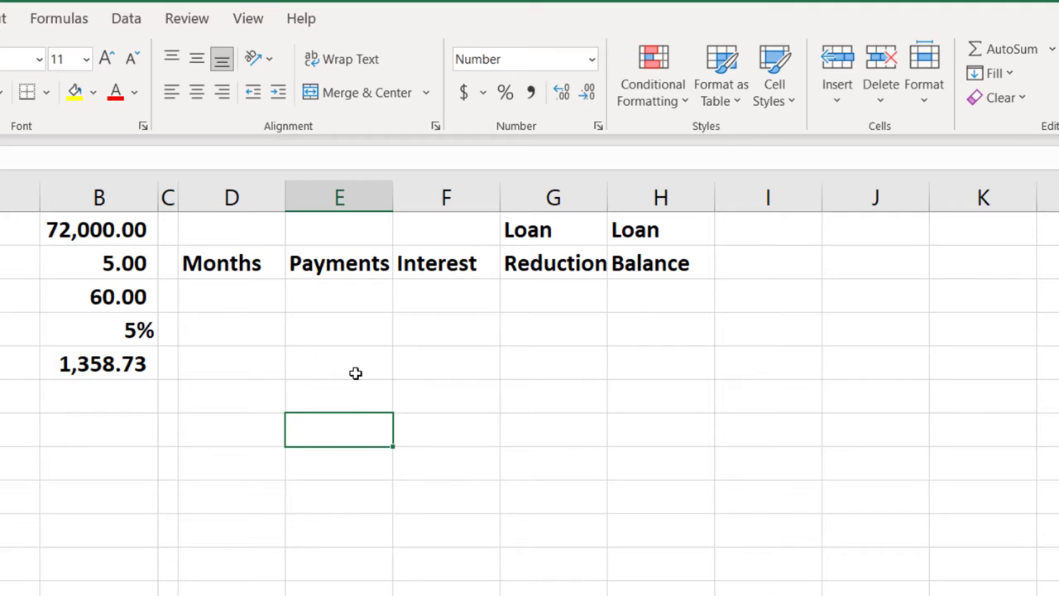
Centre the D1:H2 header block with white text on a black fill
drag(248, 229, 639, 263)
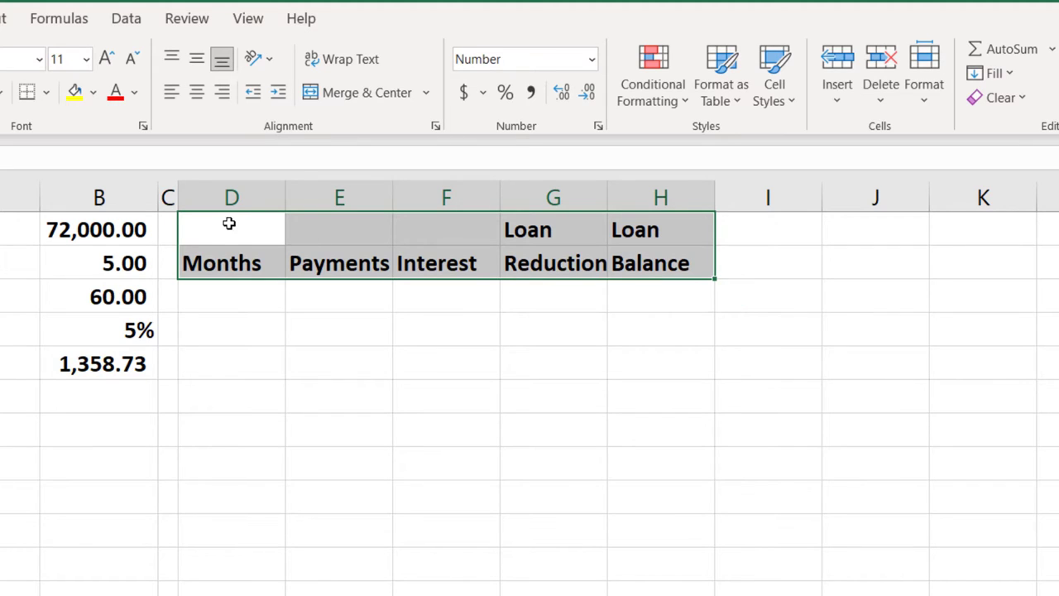
drag(229, 224, 641, 248)
click(197, 92)
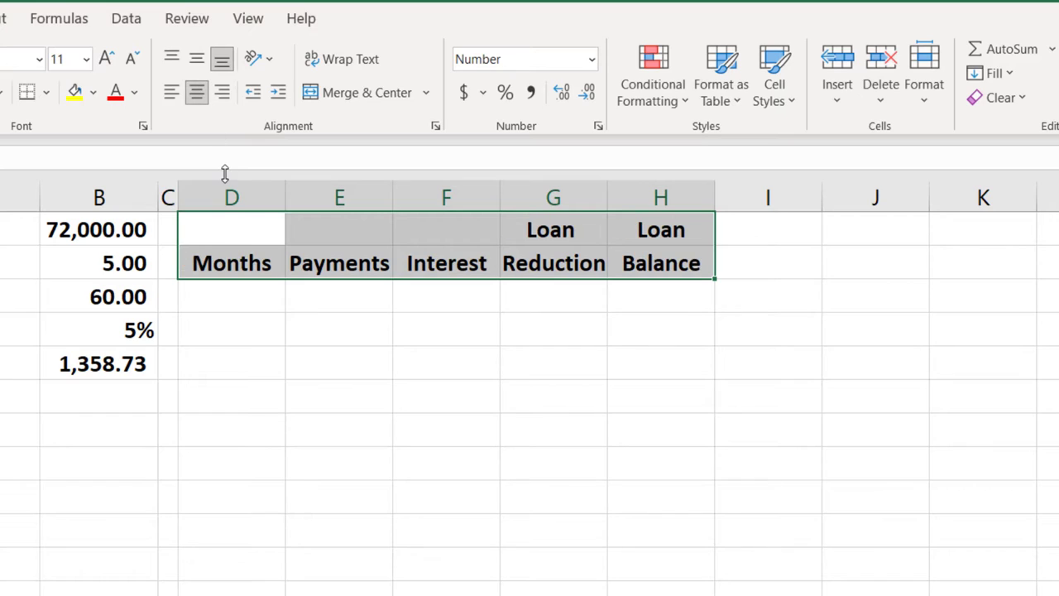
click(92, 93)
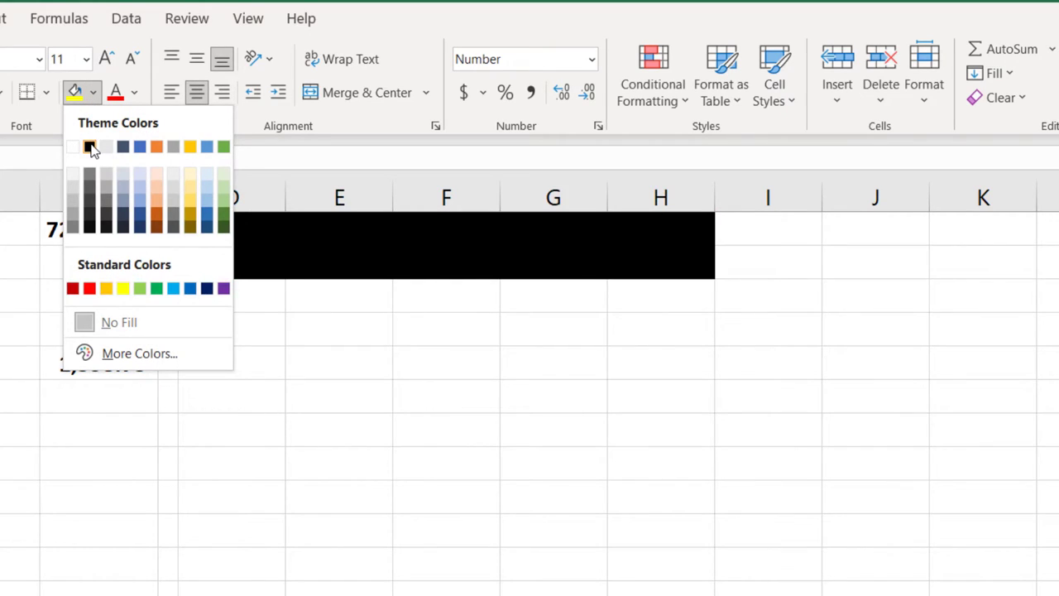
click(90, 147)
click(134, 93)
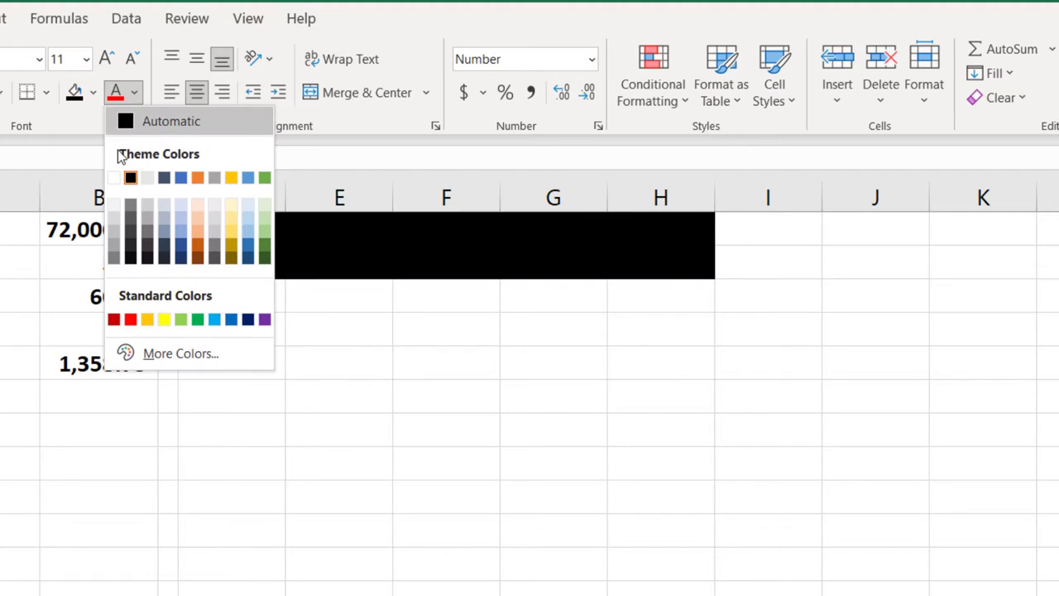
click(113, 177)
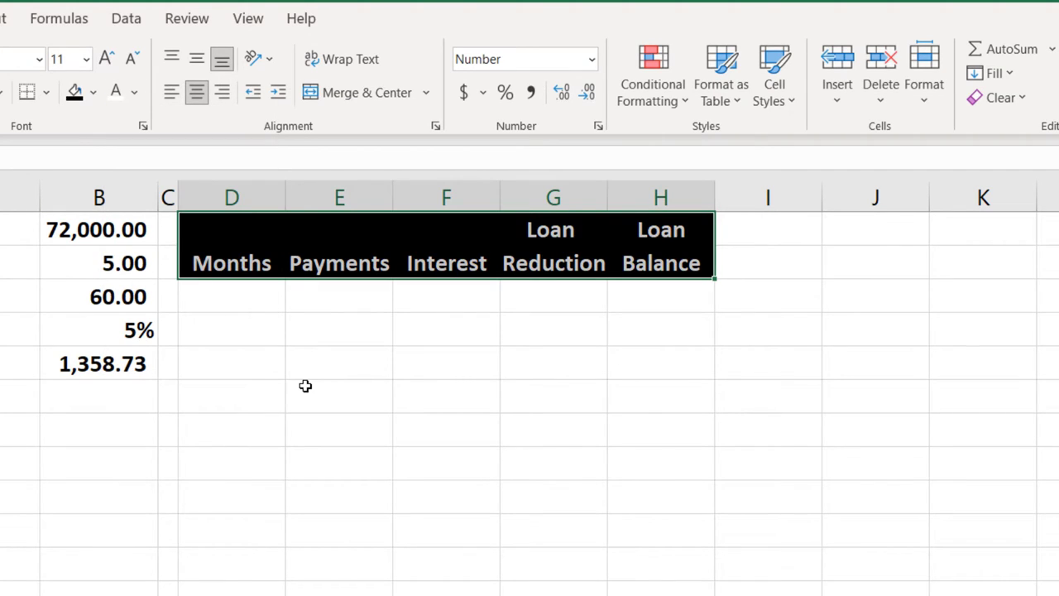
click(217, 297)
Enter months 0, 1 and 2 from D3 and fill the series down to month 60
text(0)
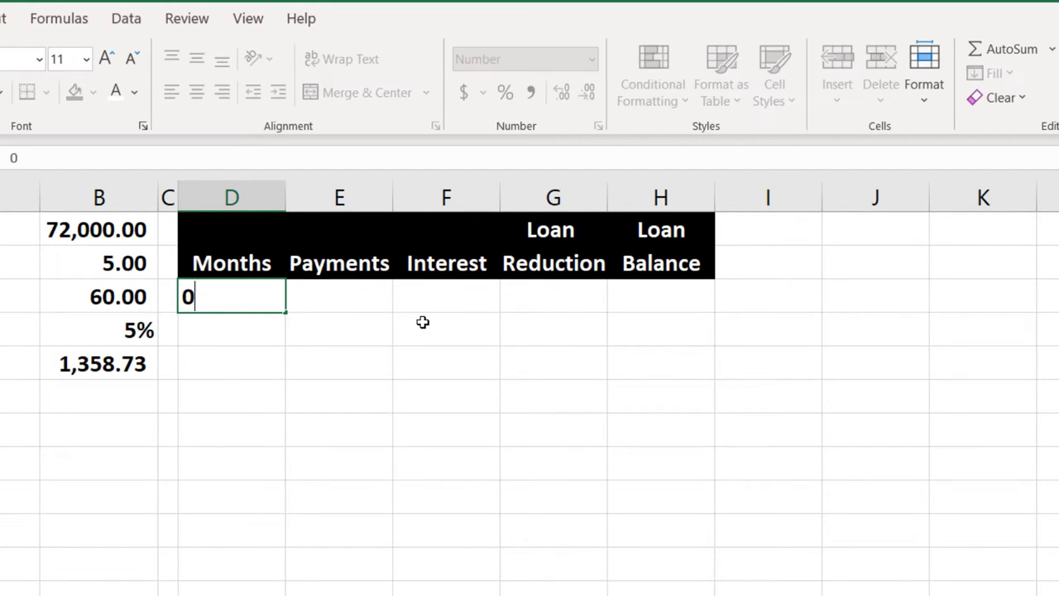
key(Return)
text(1)
key(Return)
text(2)
key(Return)
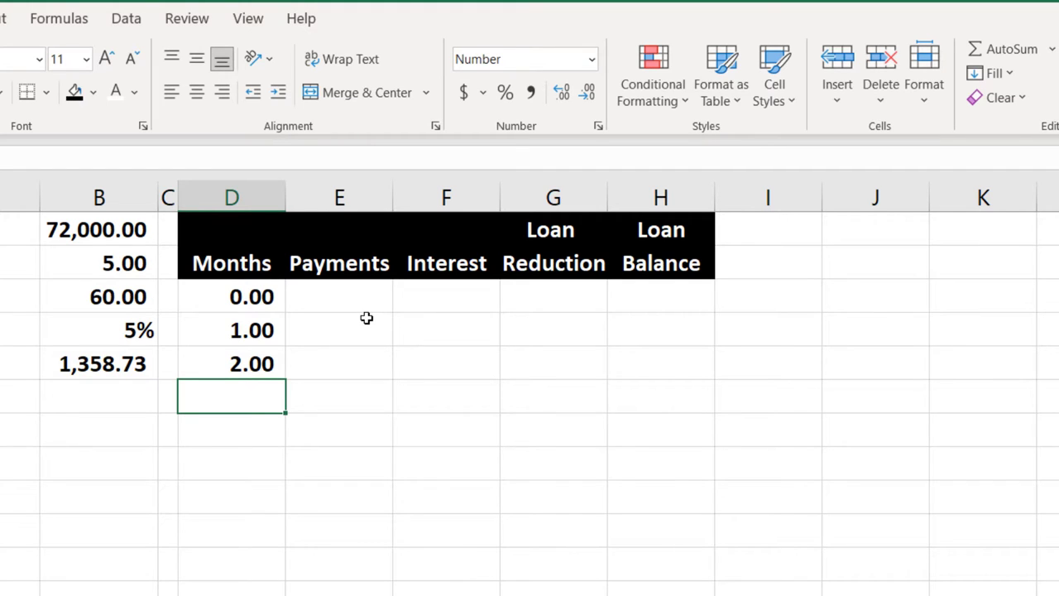
click(233, 296)
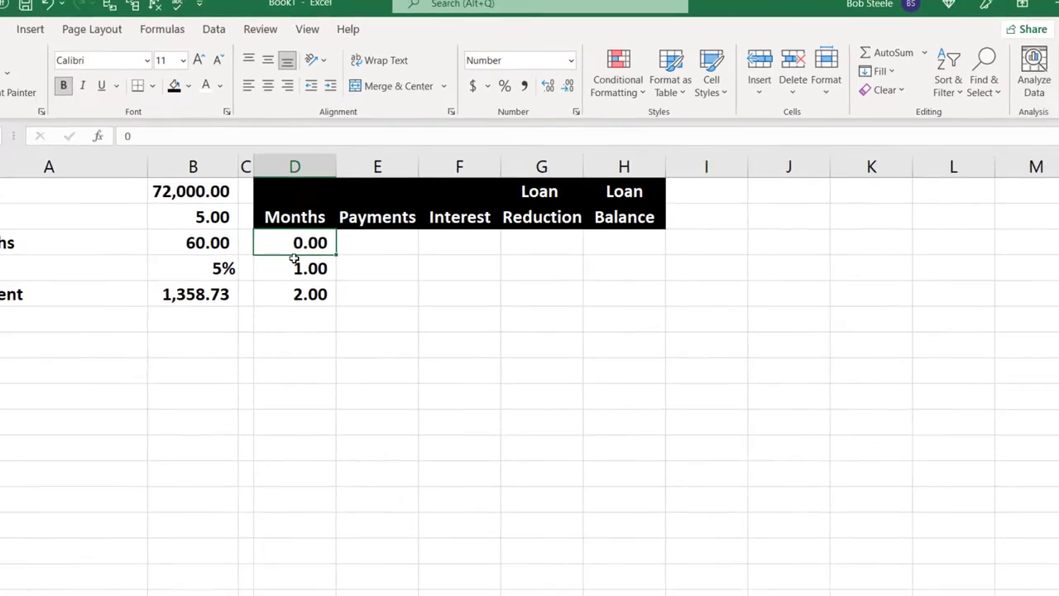
drag(295, 259, 298, 293)
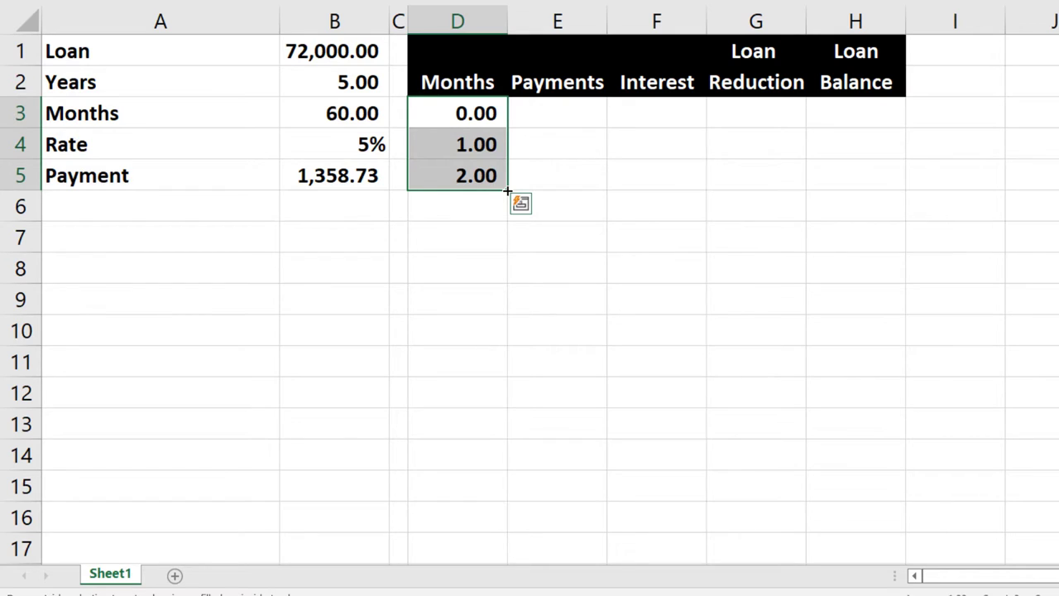
drag(508, 192, 515, 447)
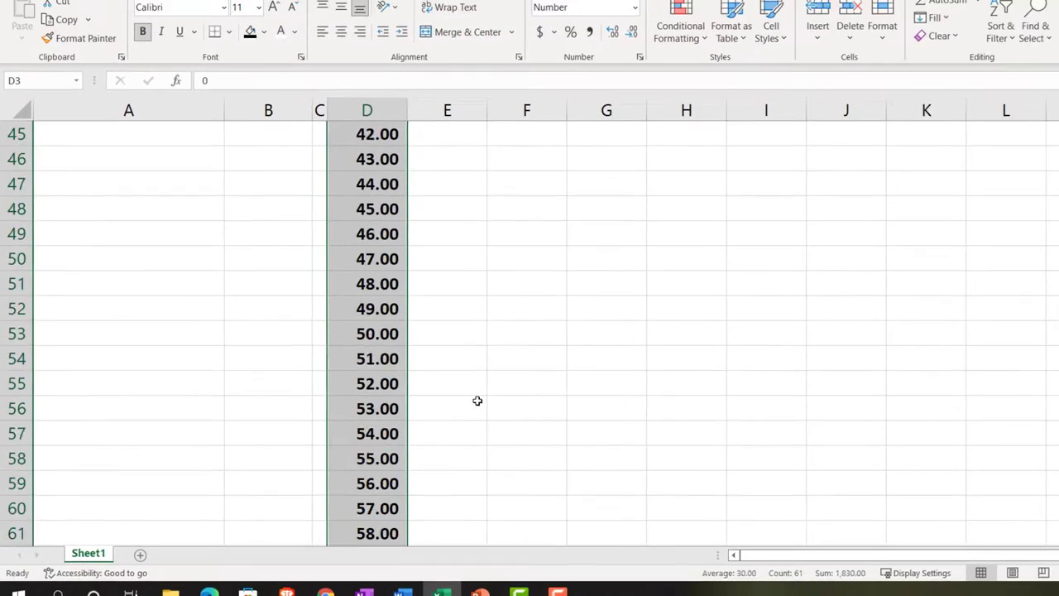
Show the month numbers as whole numbers without decimals, centred in column D
scroll(477, 400, up, 14)
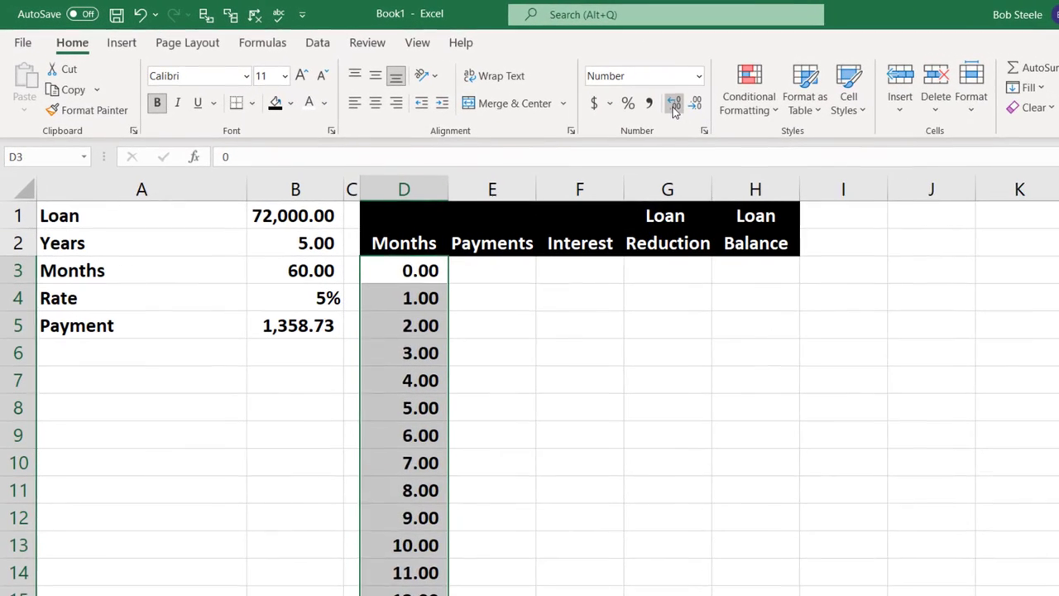
click(674, 105)
click(695, 106)
click(695, 106)
click(695, 106)
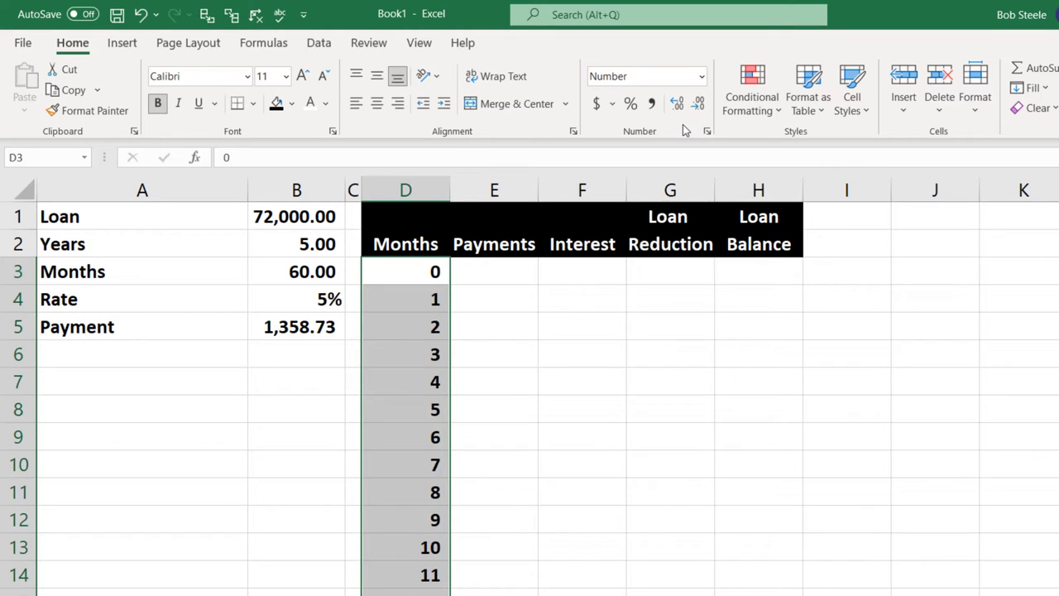
click(378, 103)
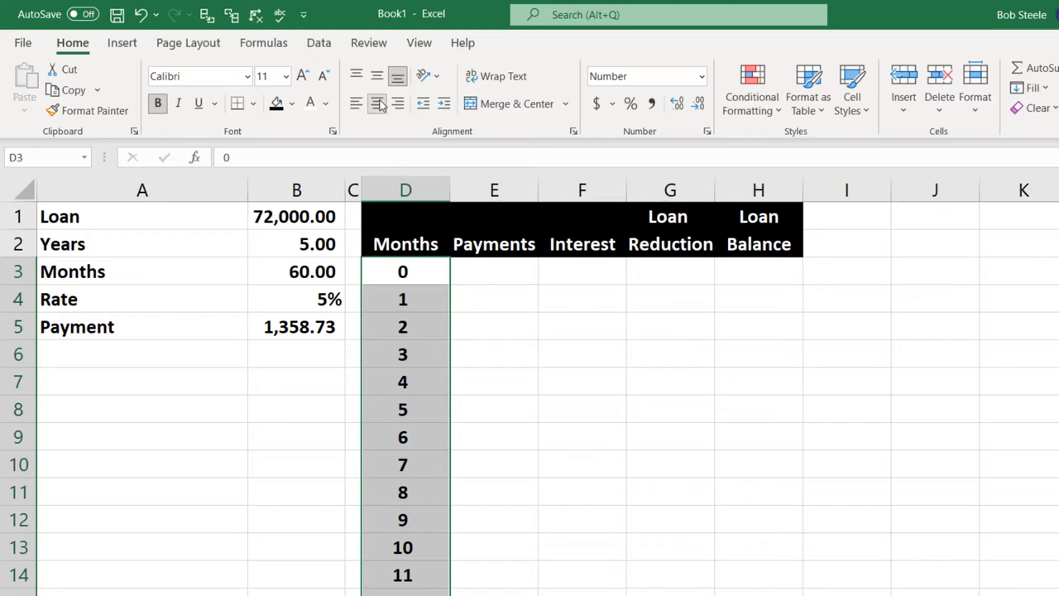
Enter =B1 in H3 for the 72,000.00 opening loan balance
click(490, 302)
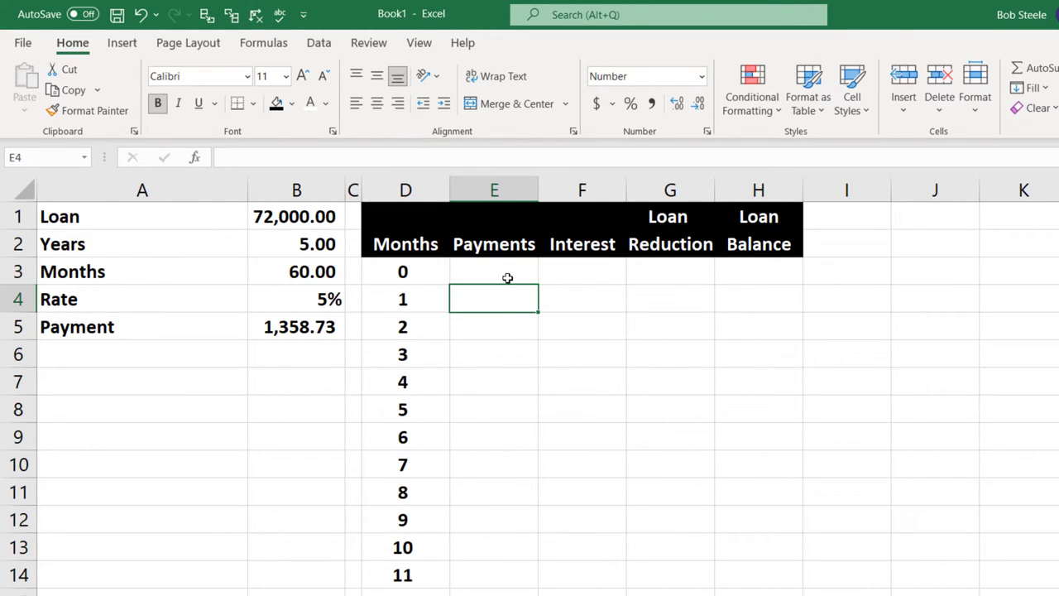
key(Up)
key(Right)
key(Right)
key(Right)
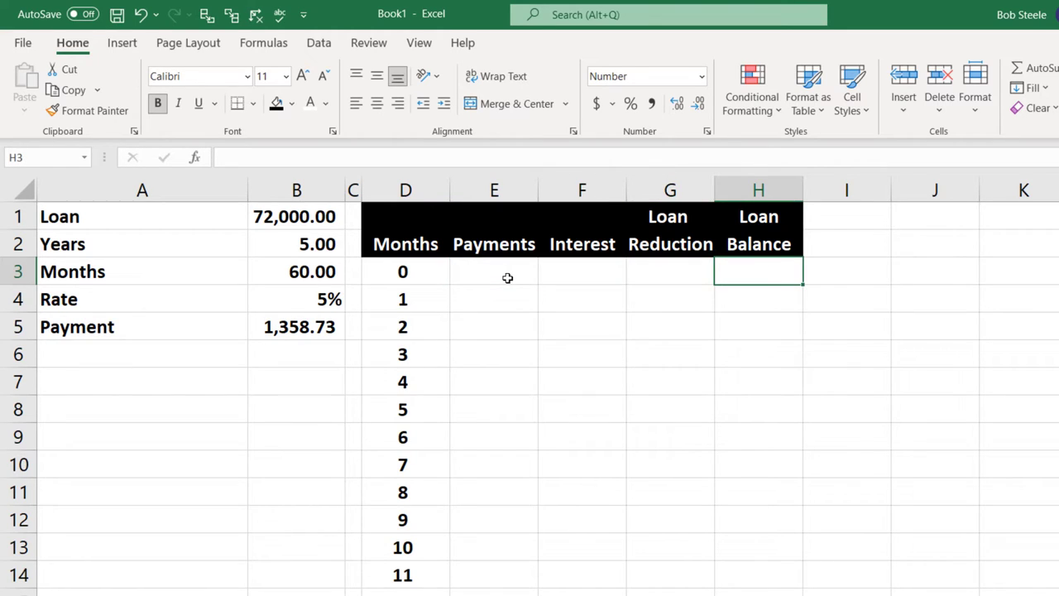
text(=)
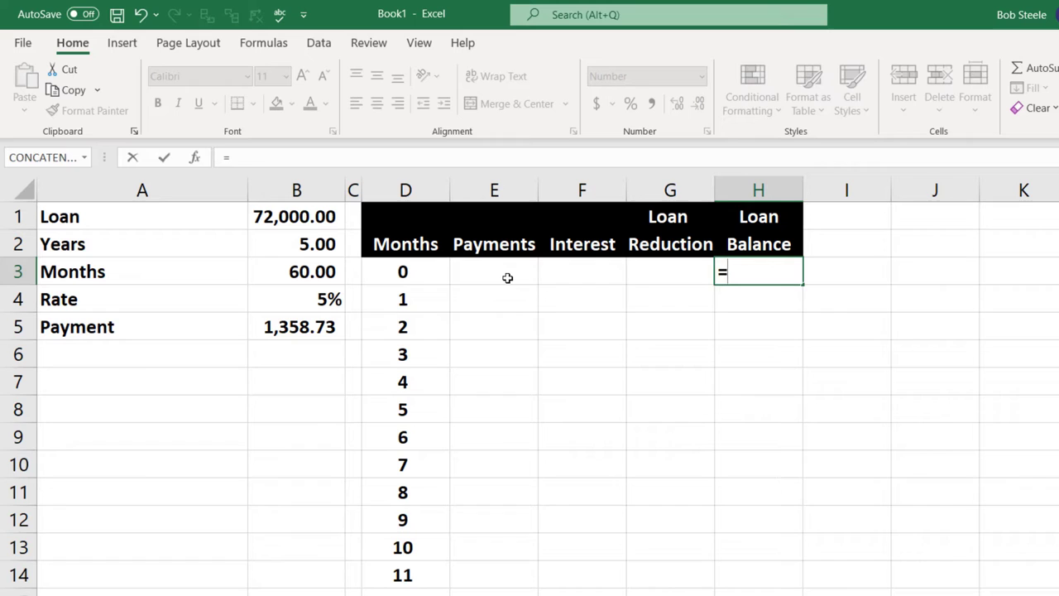
key(Left)
key(Left)
key(Left)
key(Left)
key(Left)
key(Left)
key(Up)
key(Up)
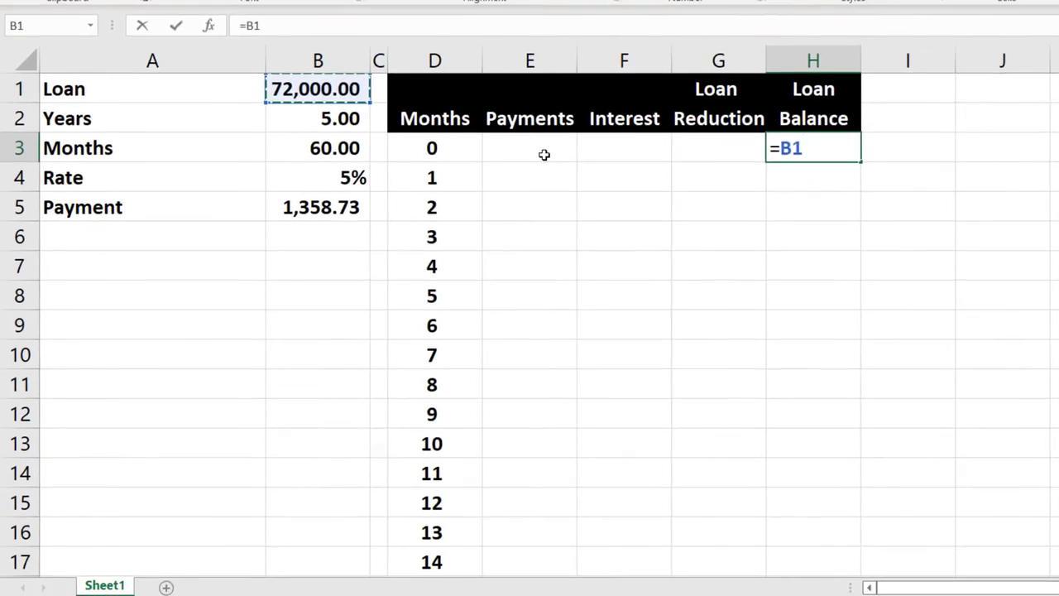
key(Return)
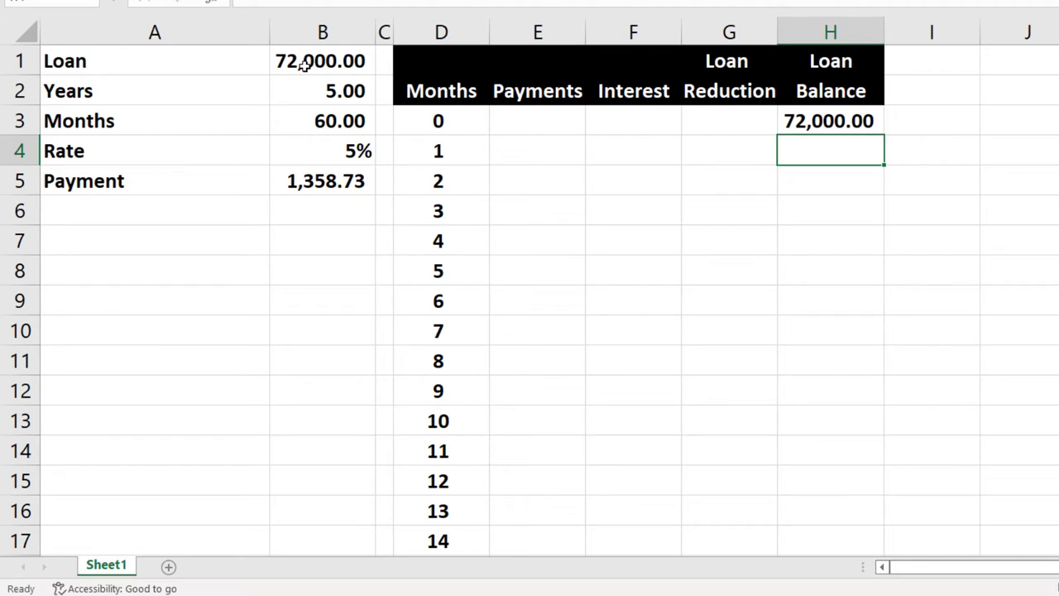
Enter =B5 in E4 for the 1,358.73 month-1 payment
key(Left)
key(Left)
key(Left)
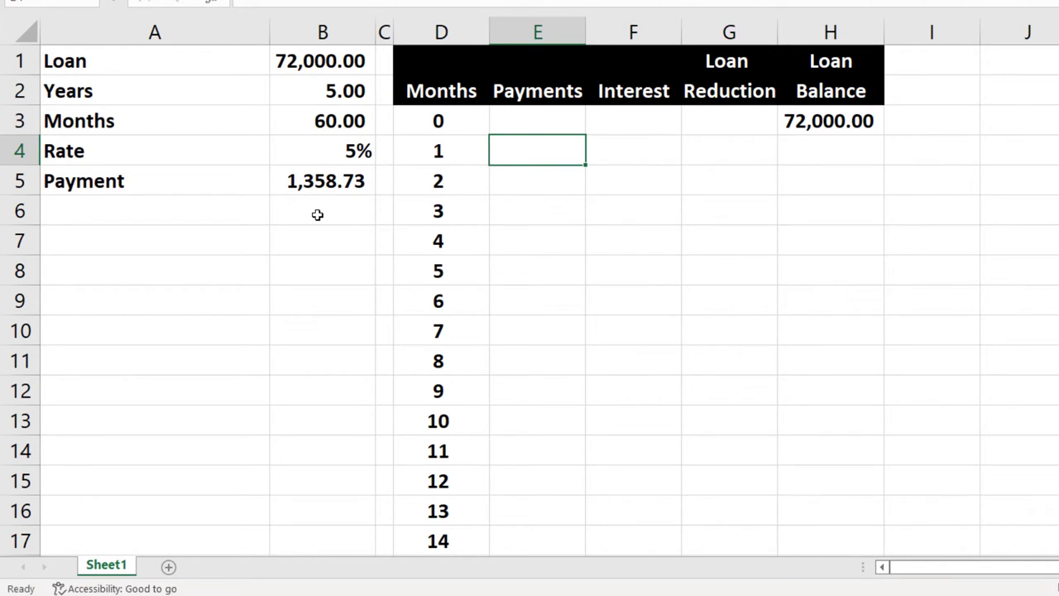
text(=)
key(Left)
key(Left)
key(Left)
key(Down)
key(Return)
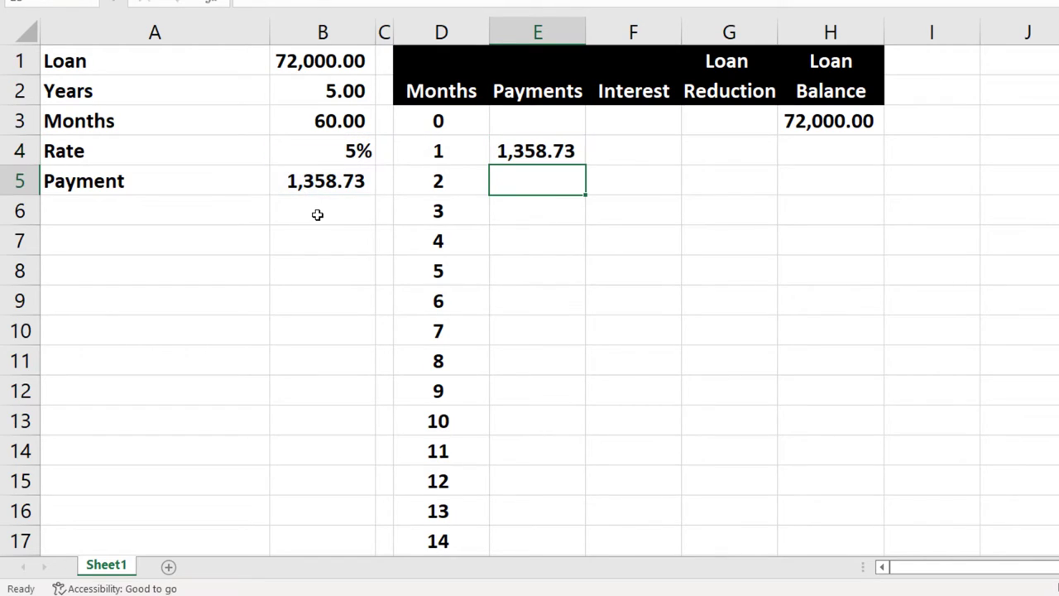
key(Right)
key(Up)
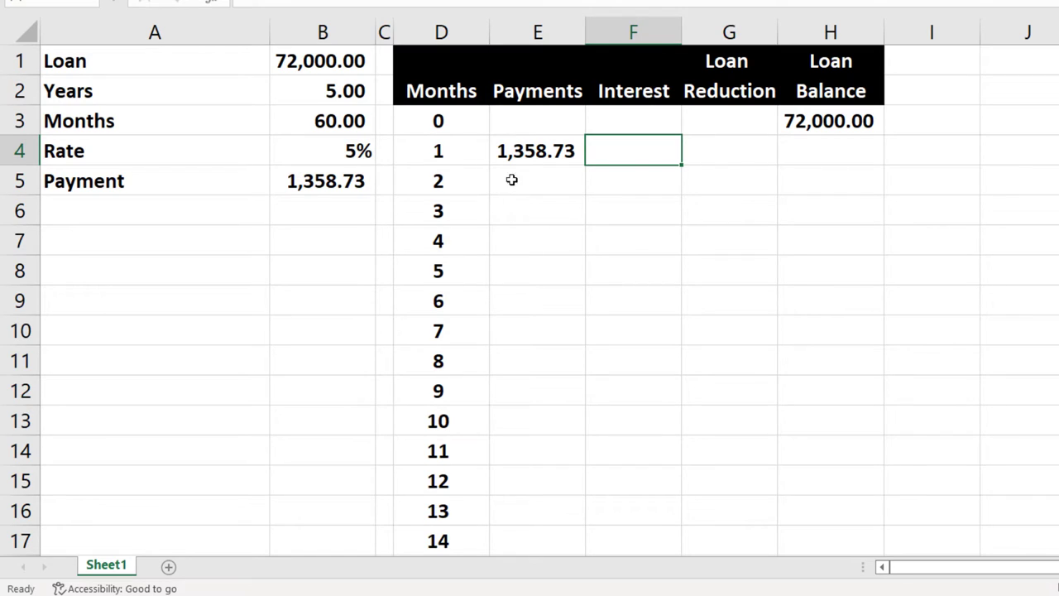
Spell-check the sheet with F7, then set Calculator to compact always-on-top mode
click(527, 154)
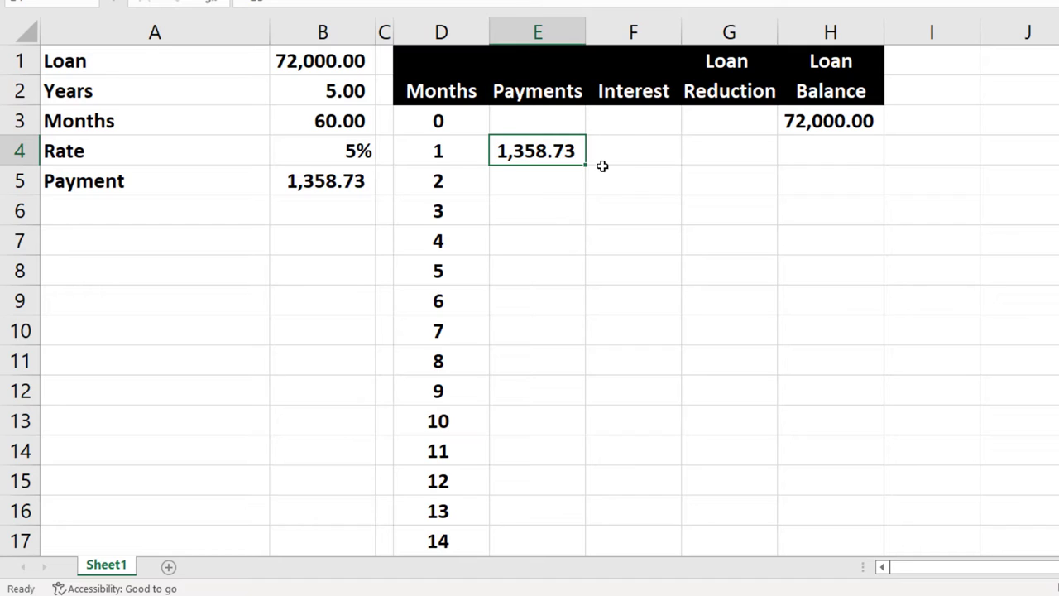
click(632, 149)
drag(665, 149, 712, 149)
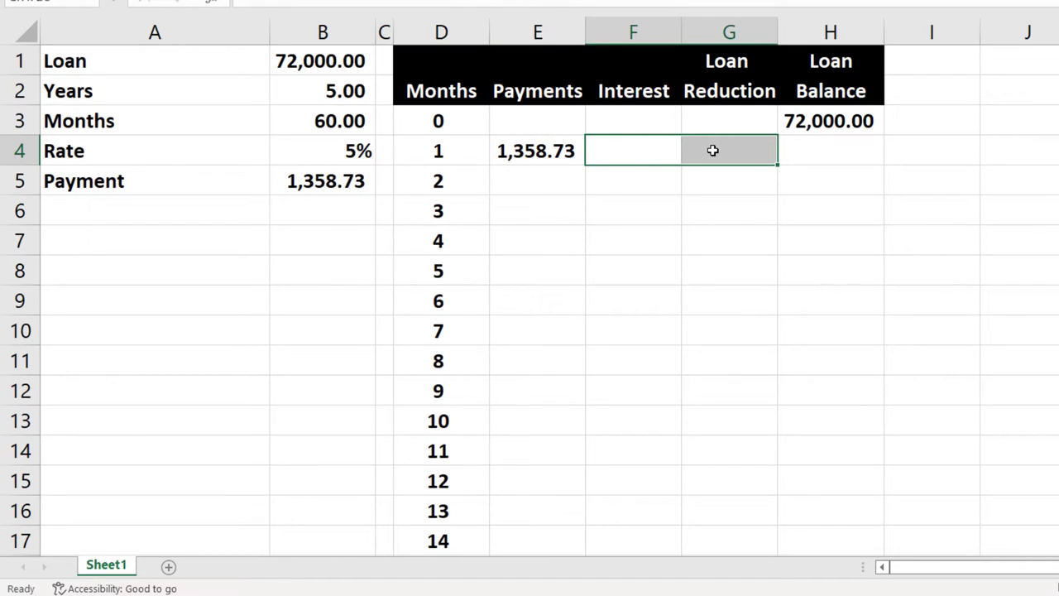
click(711, 177)
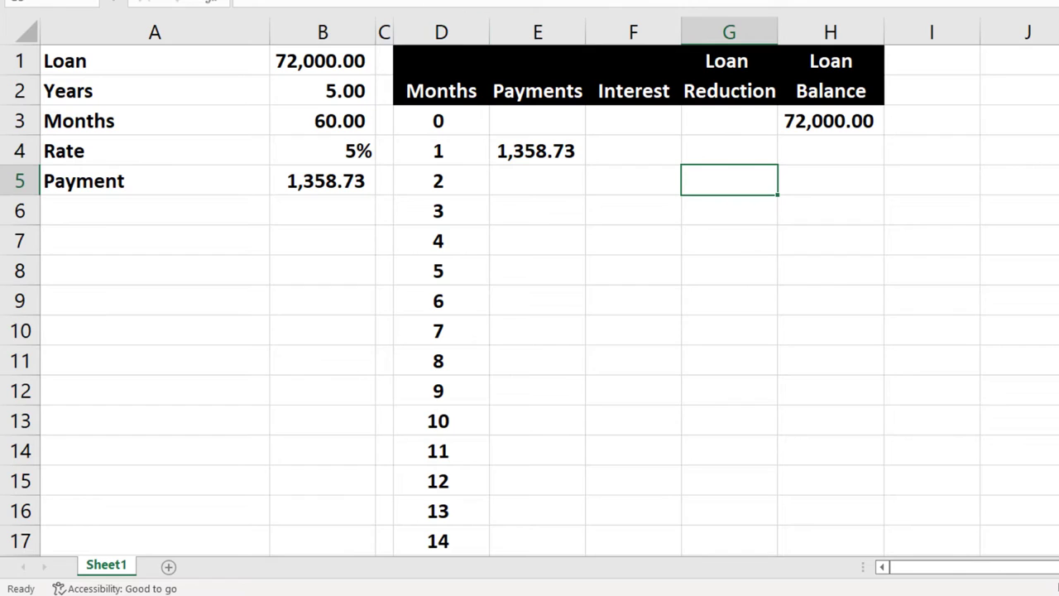
key(F7)
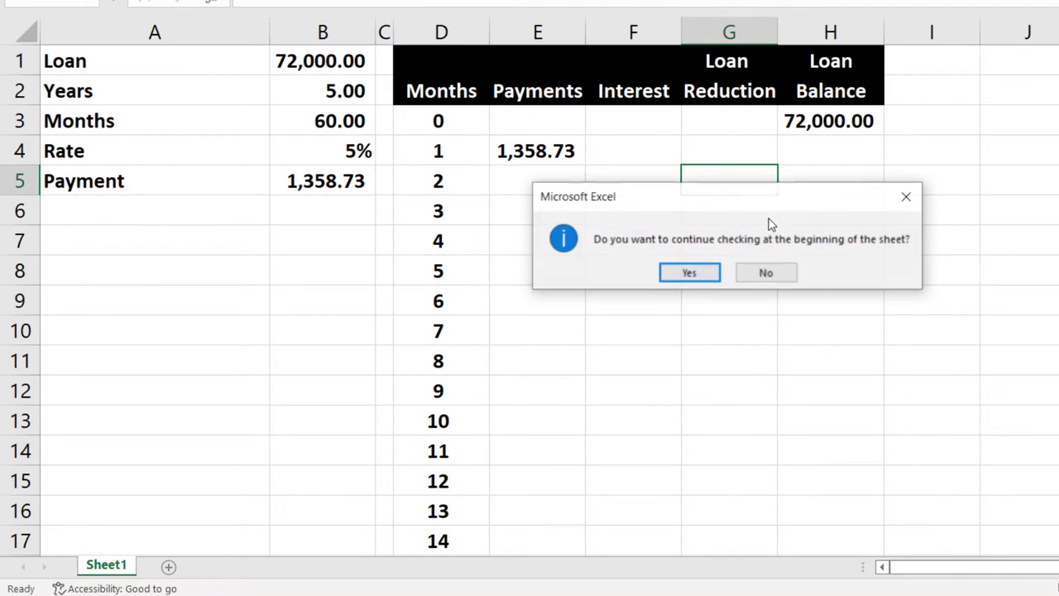
click(699, 270)
click(701, 270)
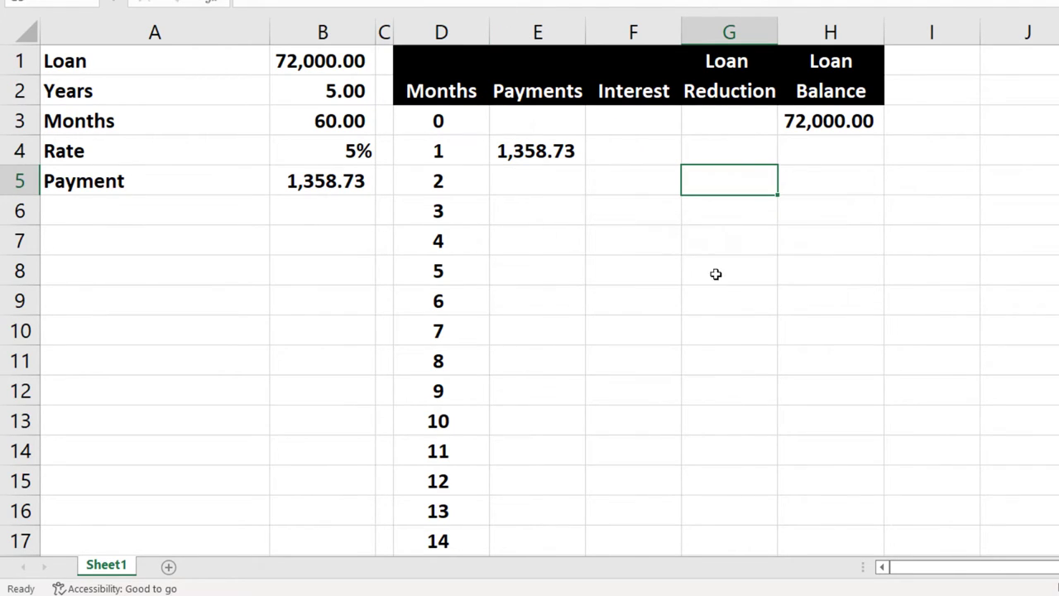
click(720, 305)
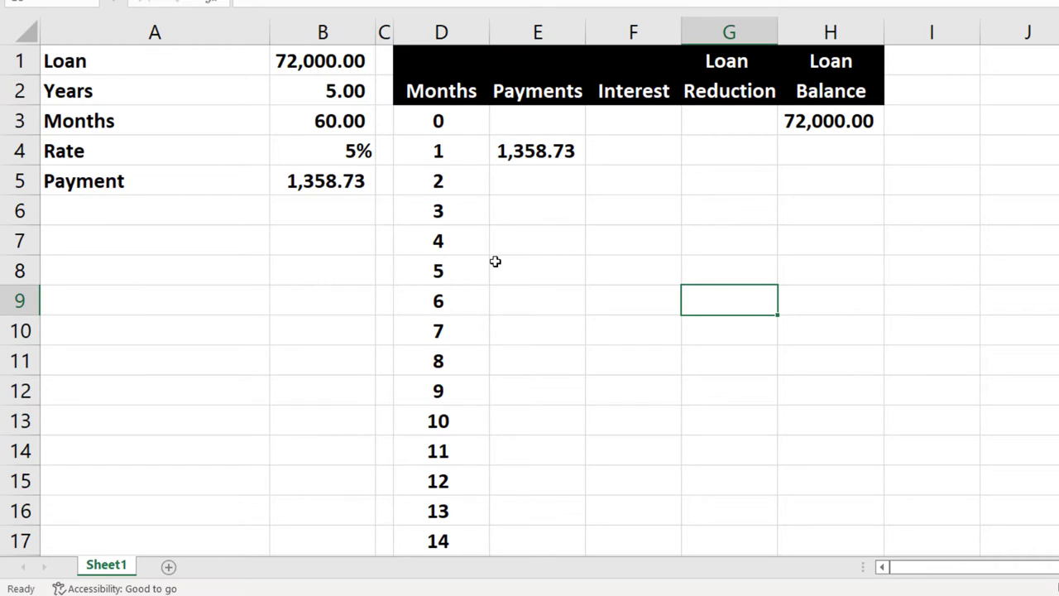
click(616, 157)
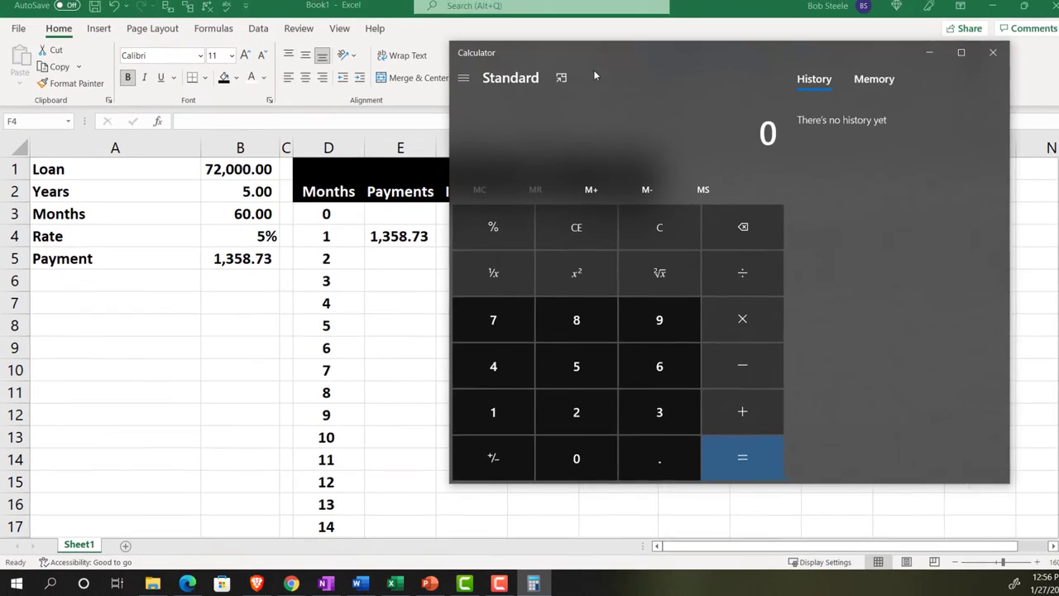
click(554, 83)
Place Calculator beside column I and compute 72000*0.05/12
drag(915, 45, 832, 173)
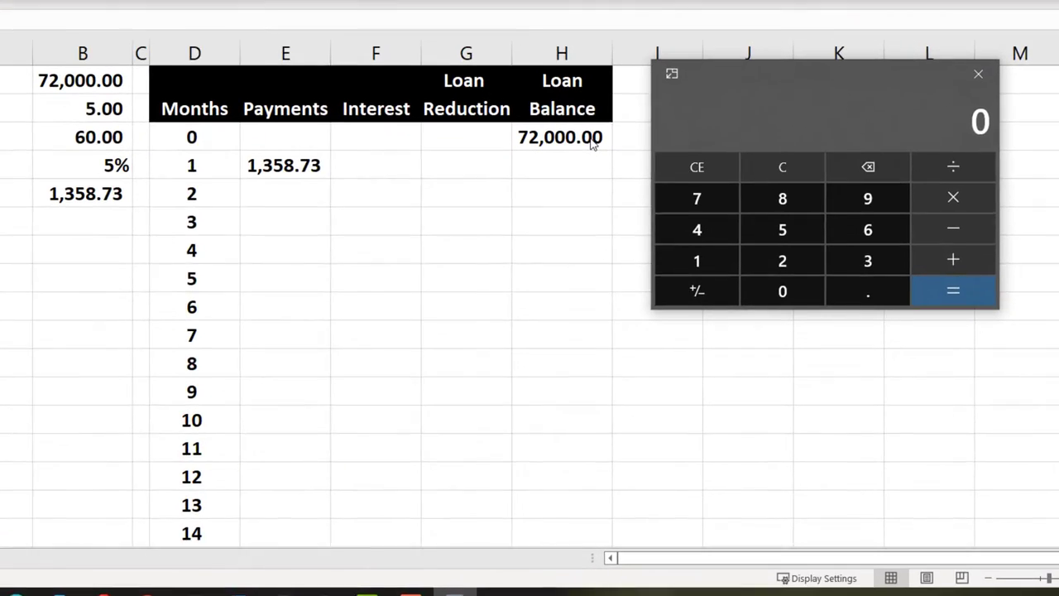
text(72)
text(0000)
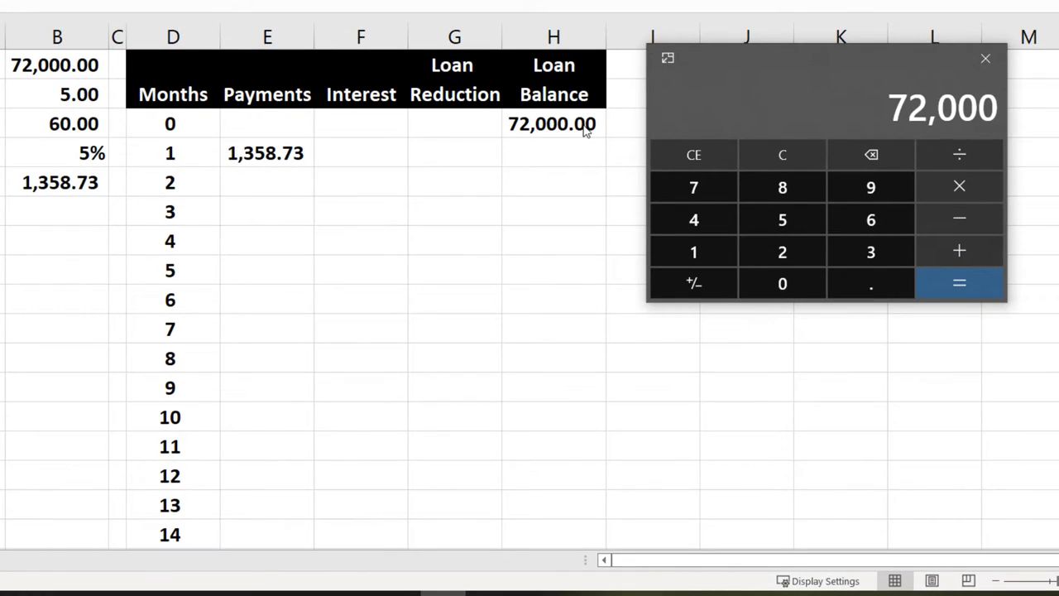
text(*0.05)
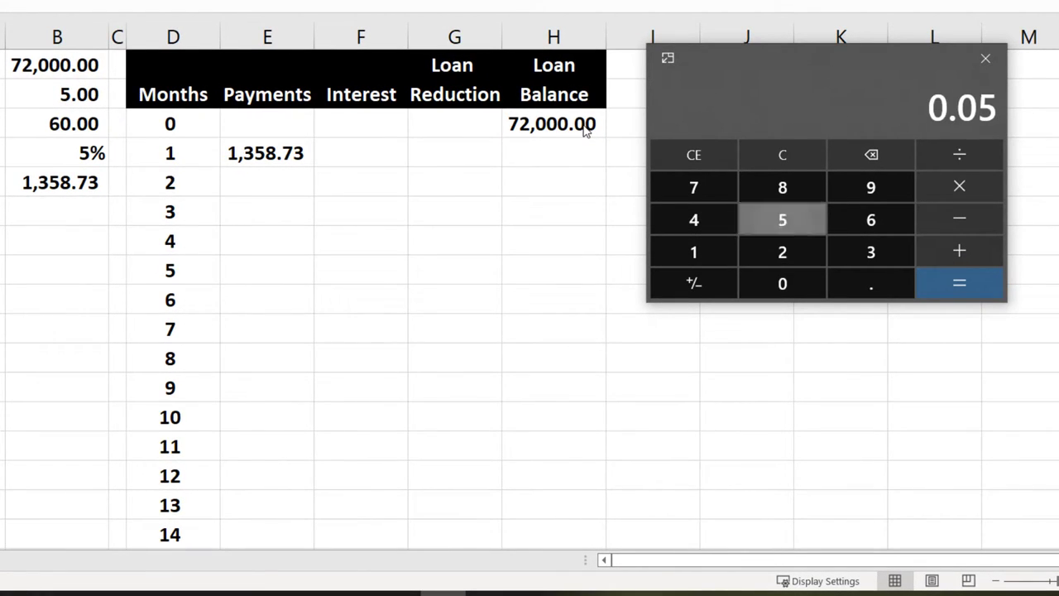
key(Return)
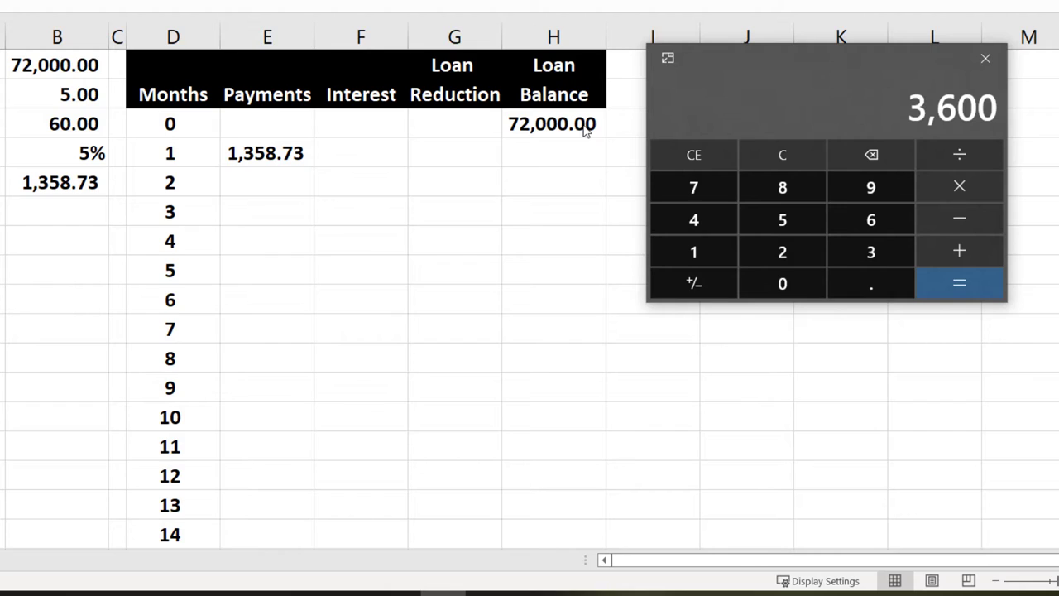
text(/12)
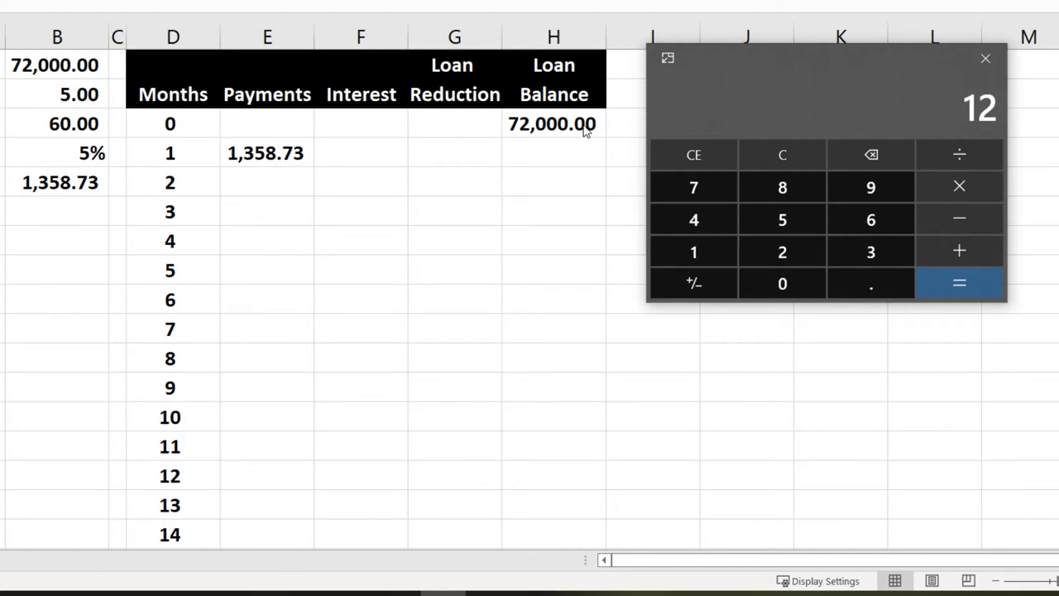
key(Return)
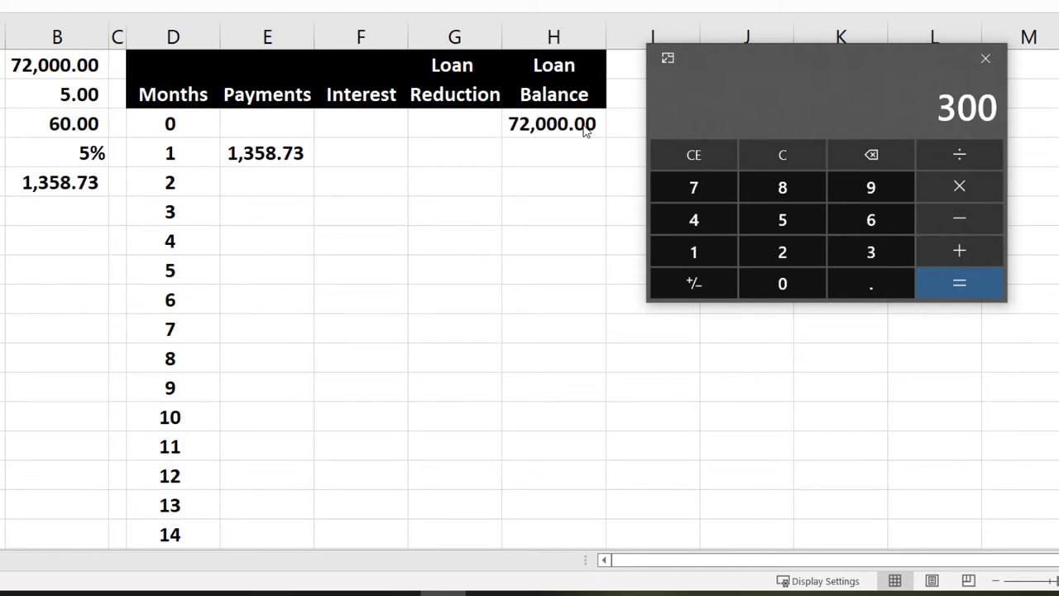
Recompute the monthly interest as 0.05/12 times 72000, giving 300
click(784, 149)
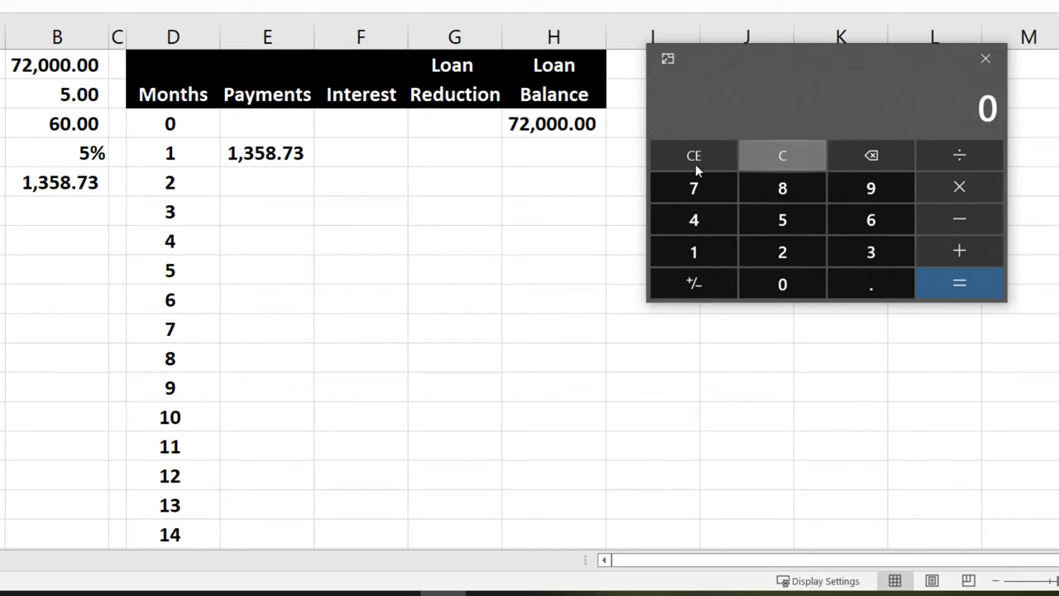
text(.05)
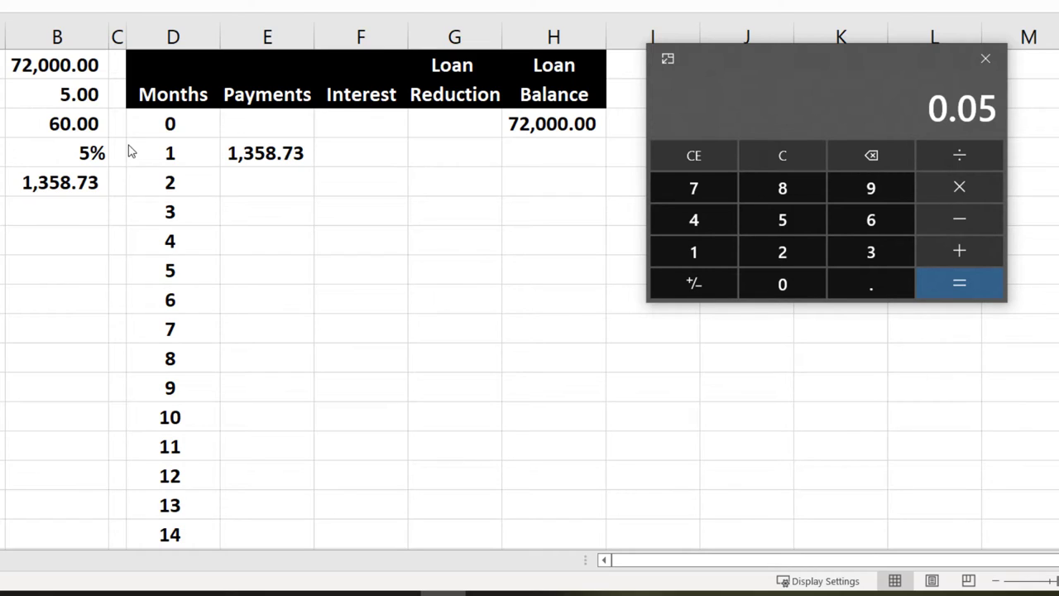
text(/12)
key(Return)
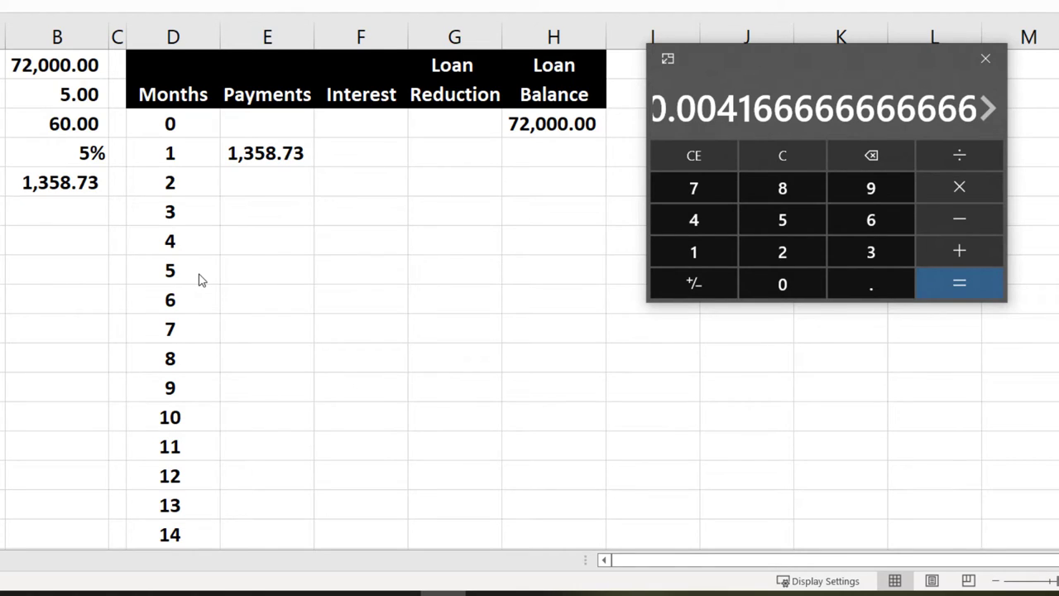
text(72000)
key(Return)
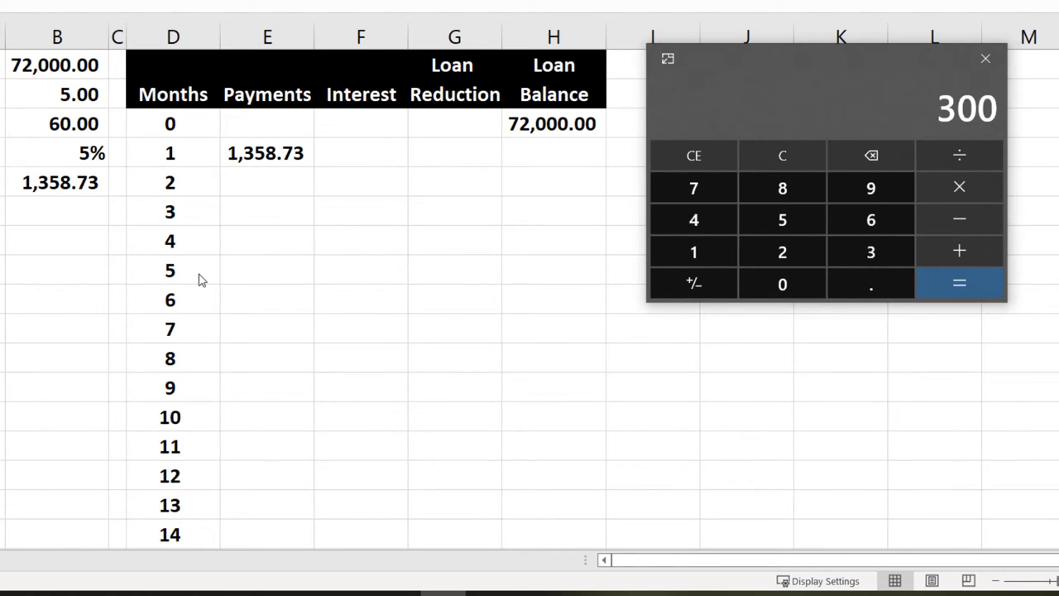
click(343, 164)
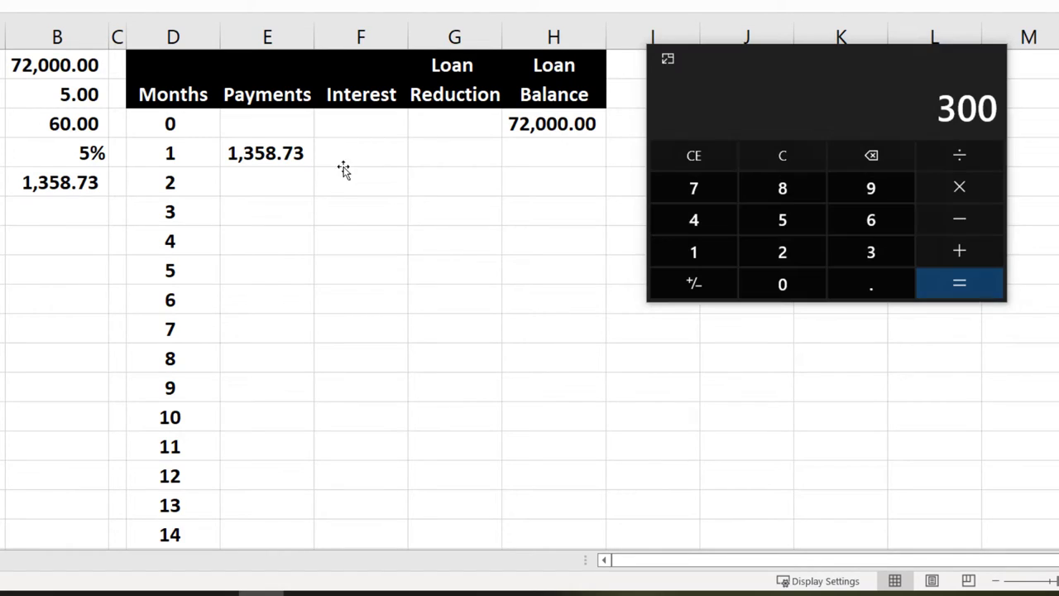
Enter =H3*B4/12 in F4 so month 1's interest shows 300.00
text(=)
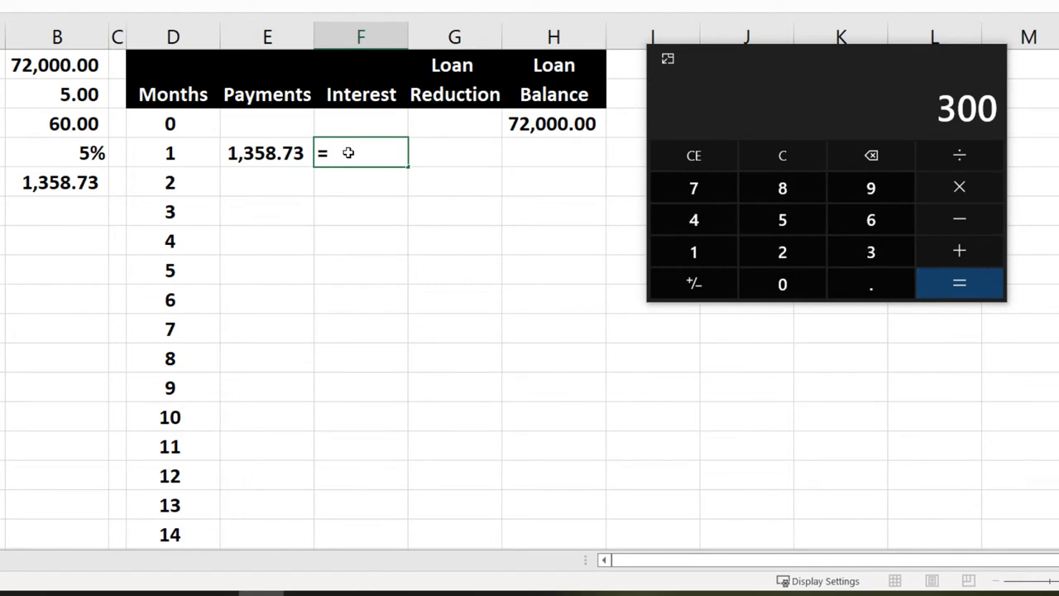
key(Right)
key(Right)
key(Up)
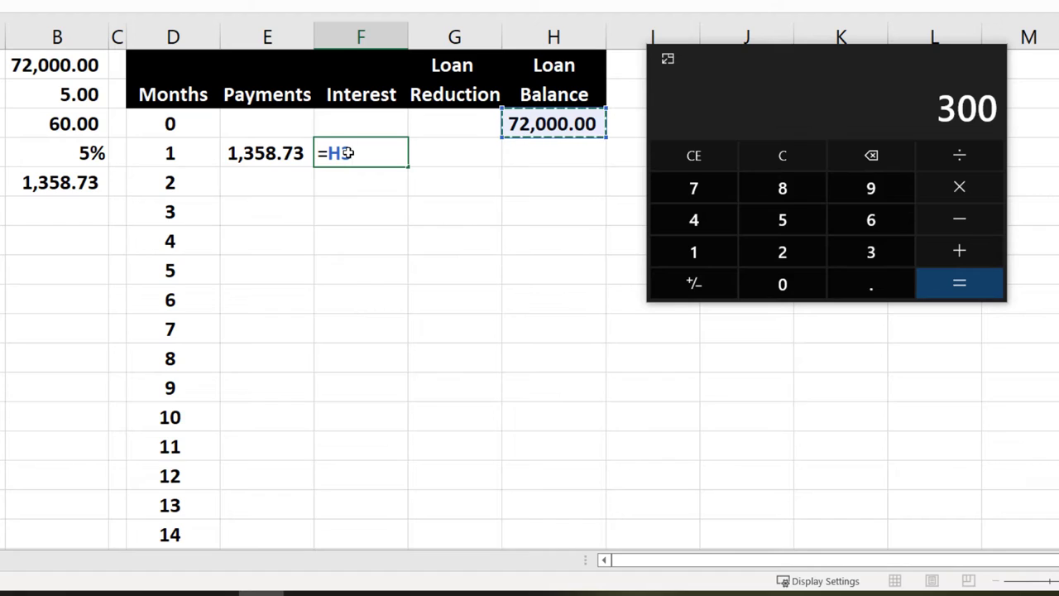
text(*)
key(Left)
key(Left)
key(Left)
key(Left)
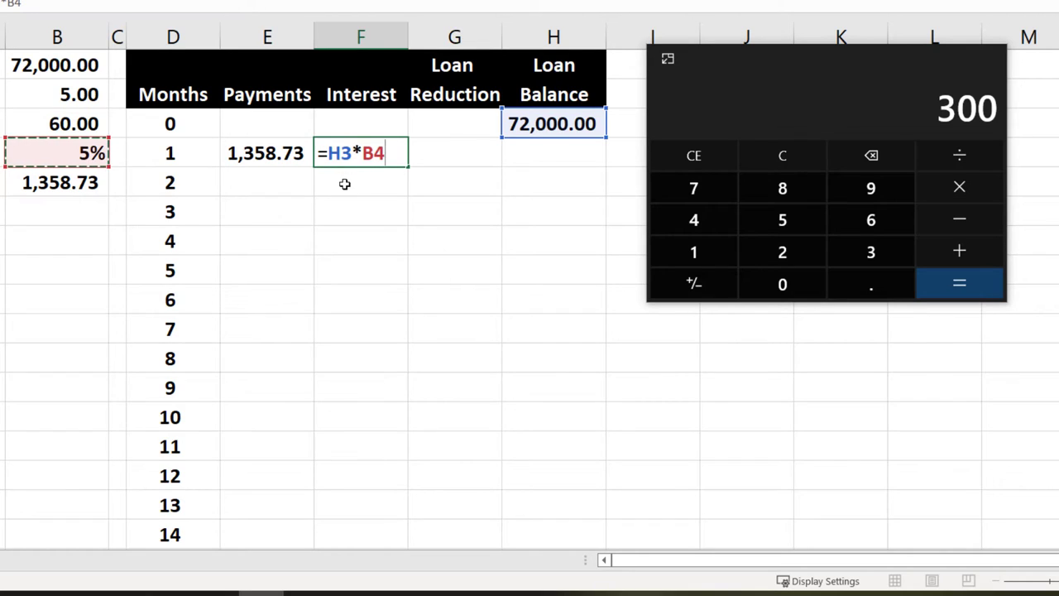
text(/)
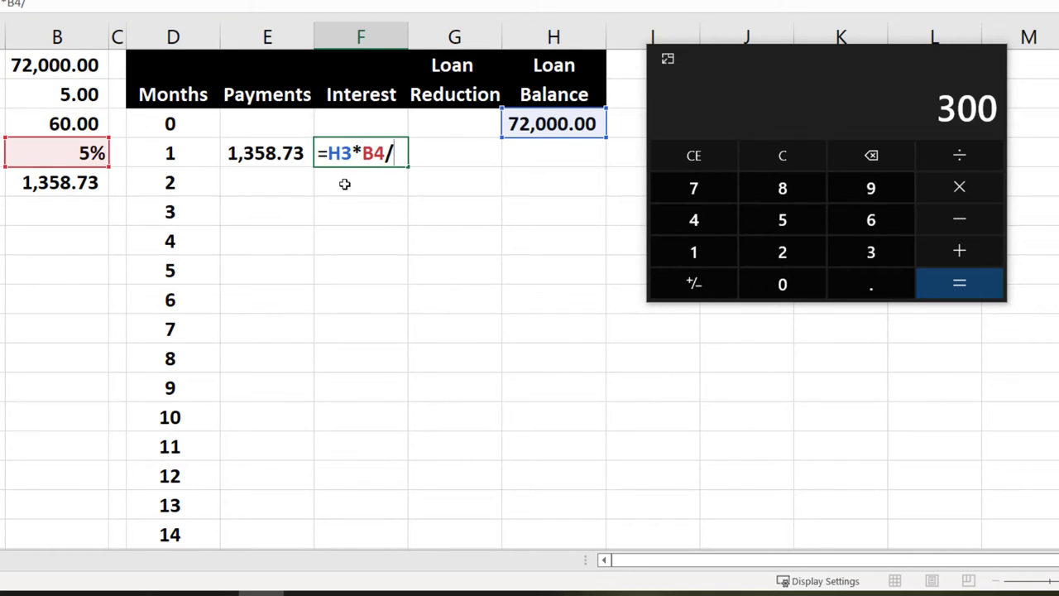
text(12)
key(Return)
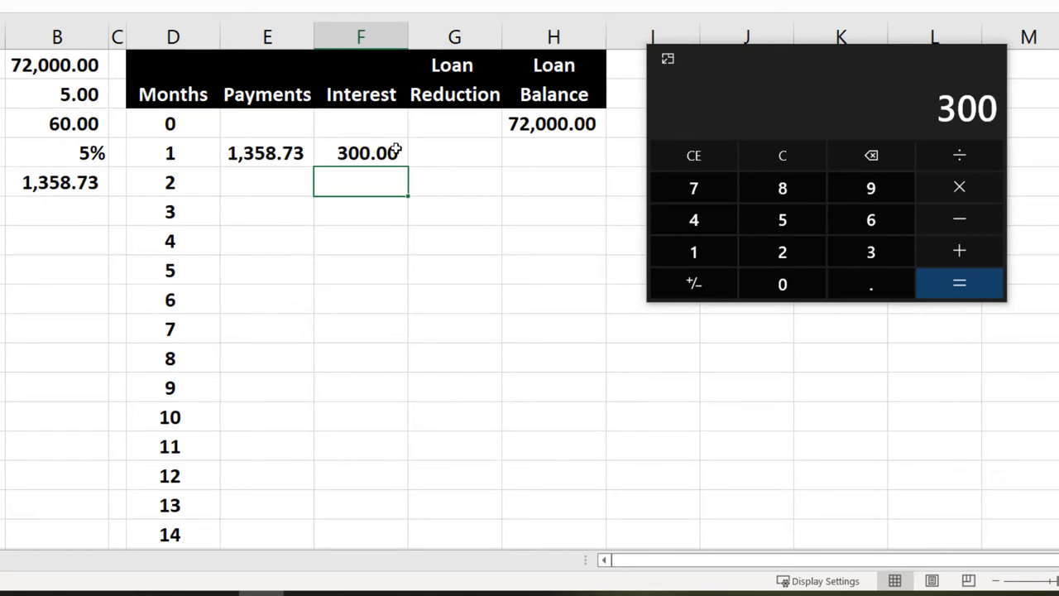
key(Right)
key(Up)
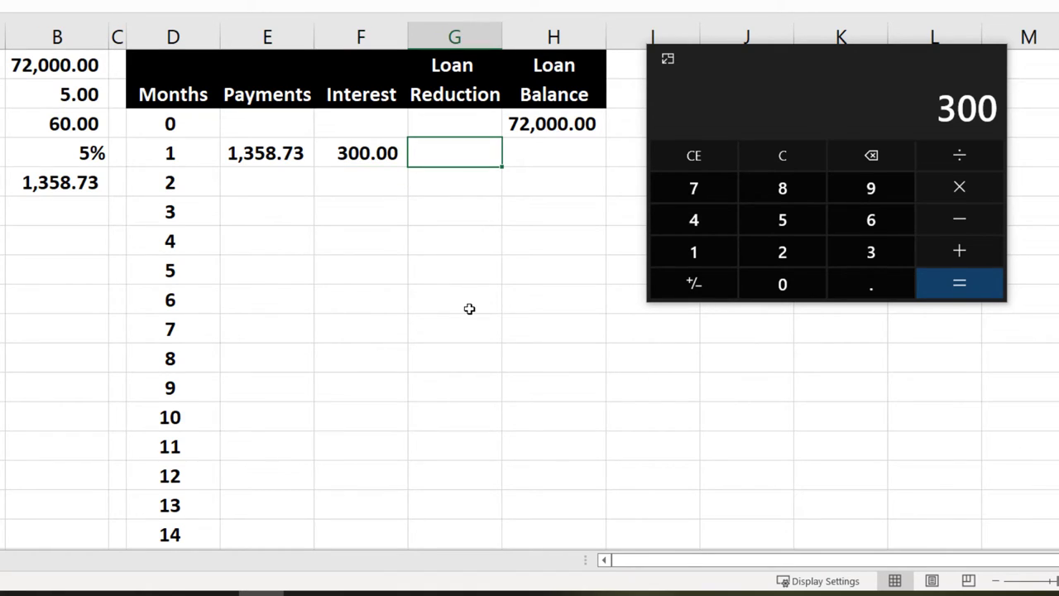
Enter =E4-F4 in G4 for a 1,058.73 loan reduction, then return to H3
text(=)
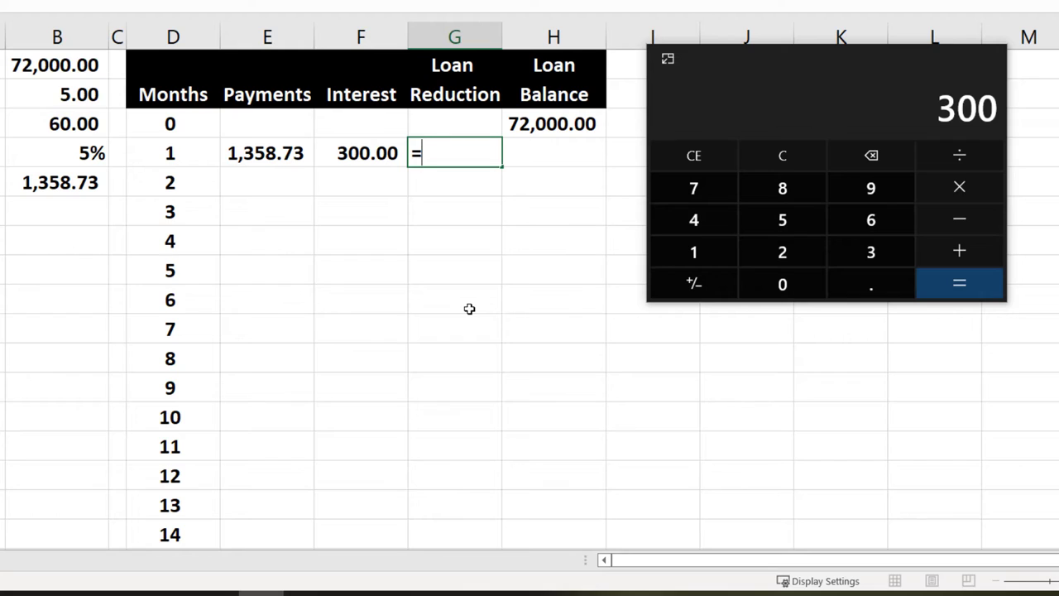
key(Left)
key(Left)
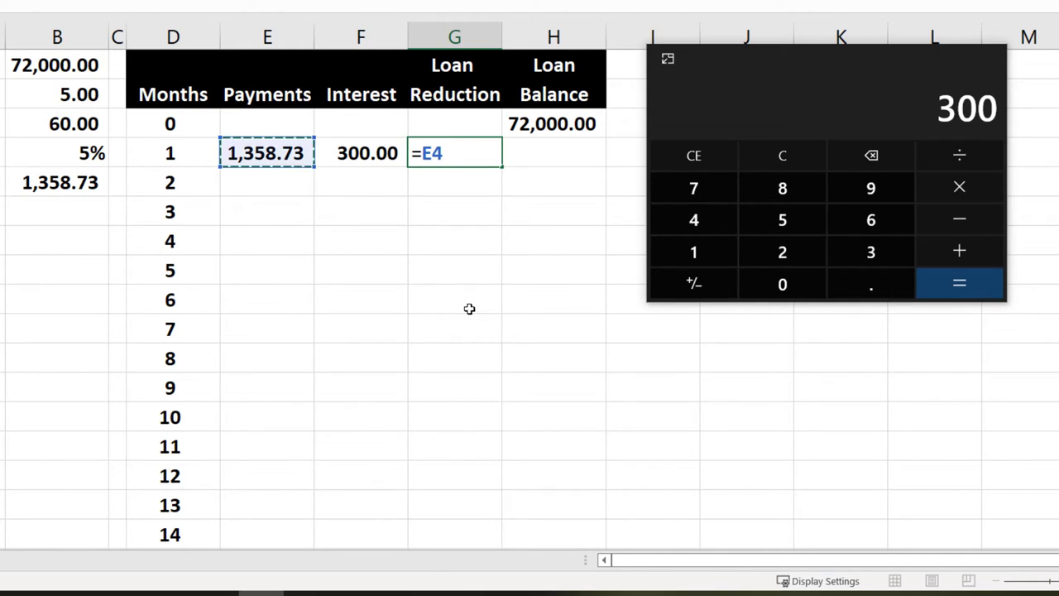
text(-)
key(Left)
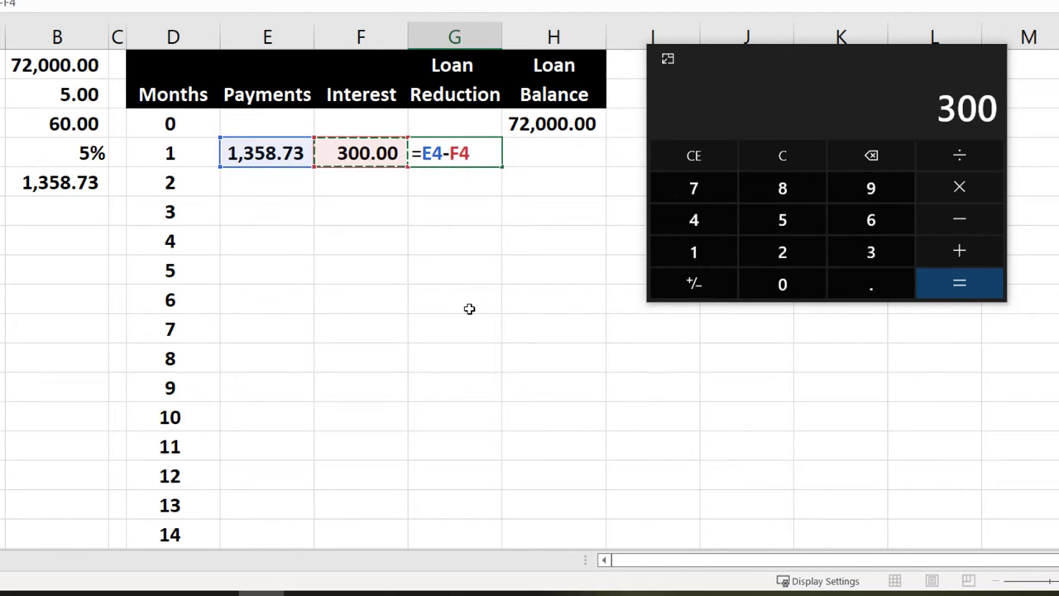
key(Return)
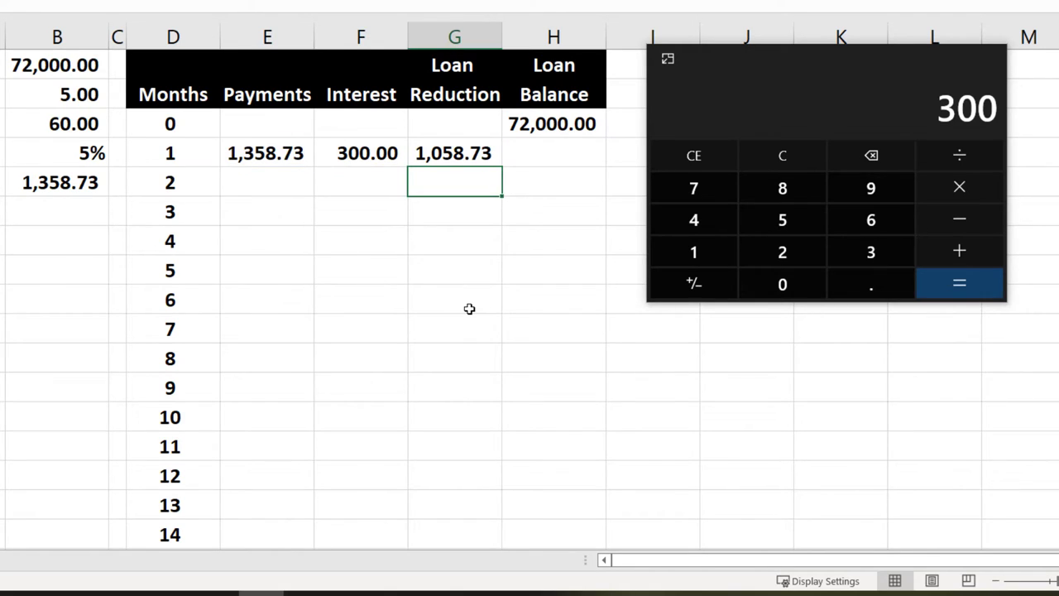
key(Right)
key(Up)
key(Left)
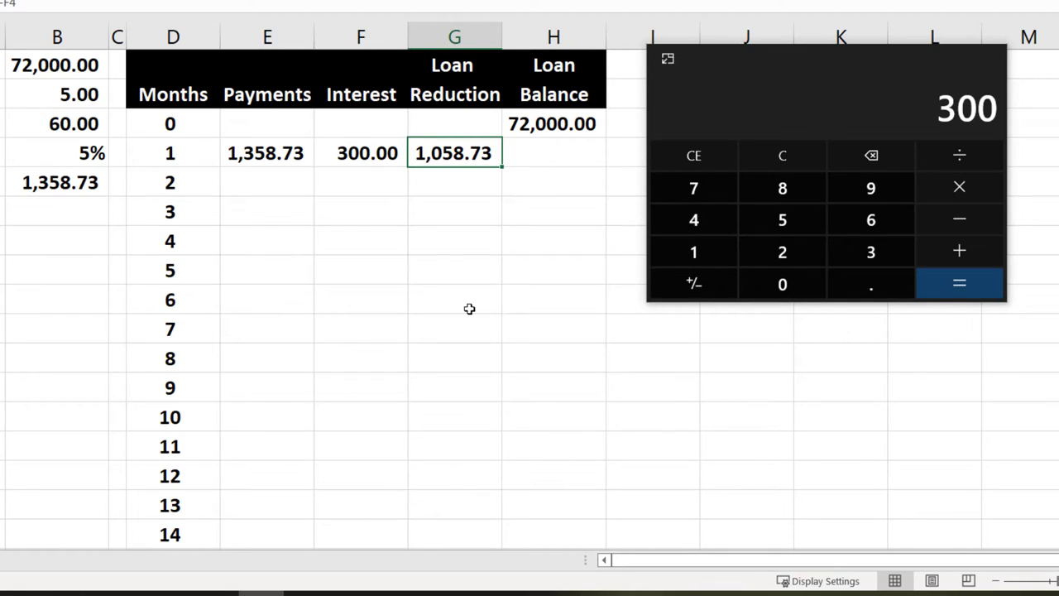
key(Right)
key(Up)
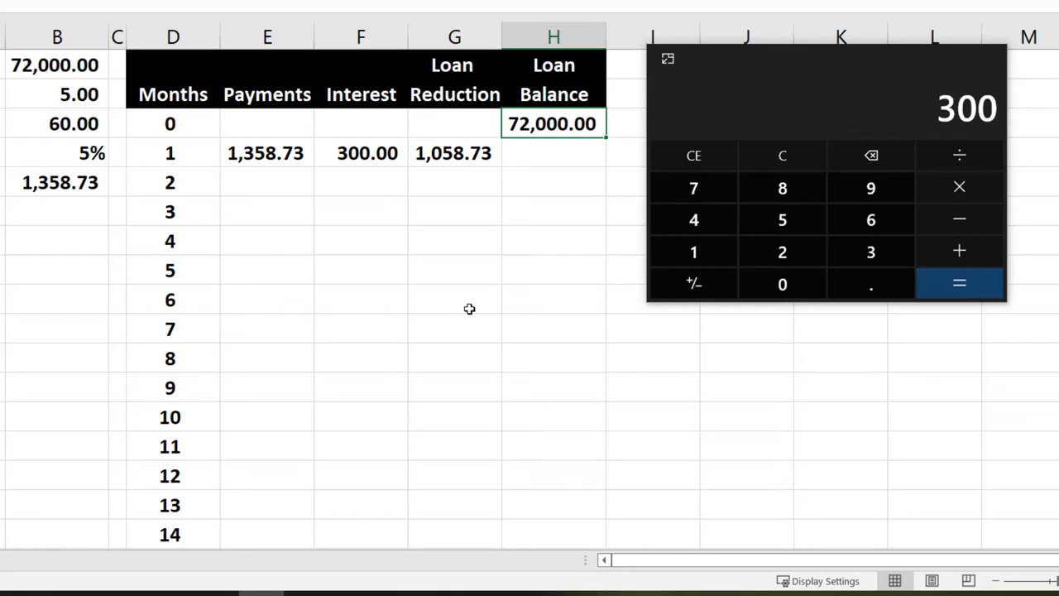
Review the month 1 payment, interest and loan reduction values in E4:G4
key(Left)
key(Left)
key(Down)
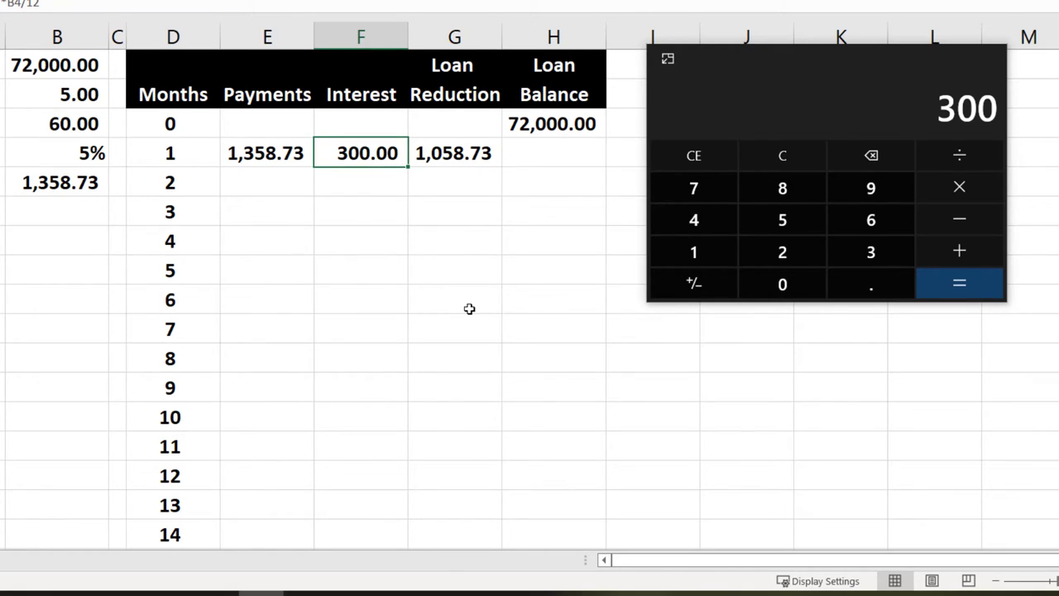
key(Right)
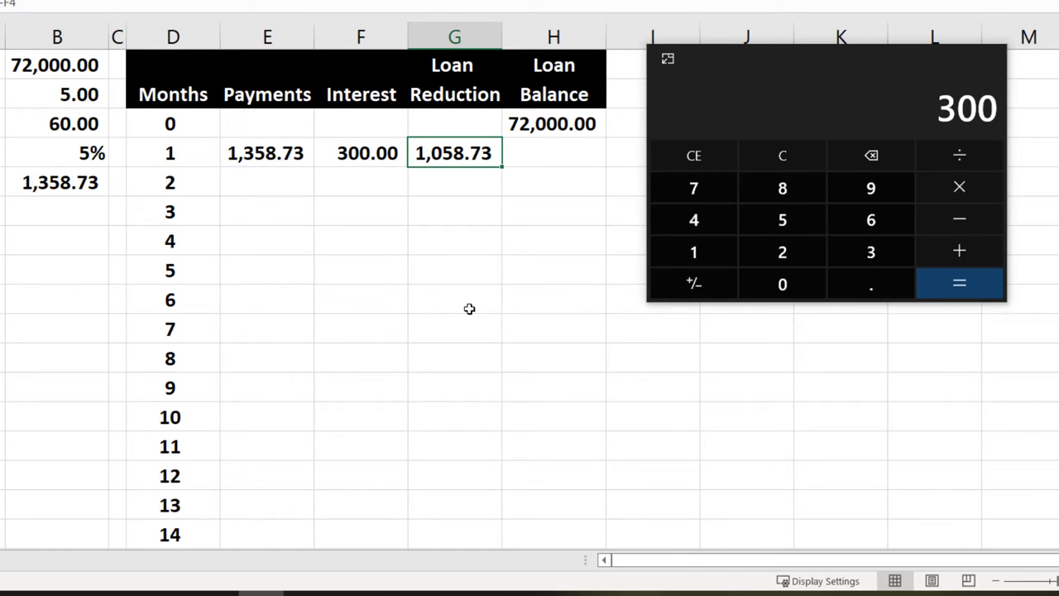
key(Left)
key(Left)
key(Left)
key(Right)
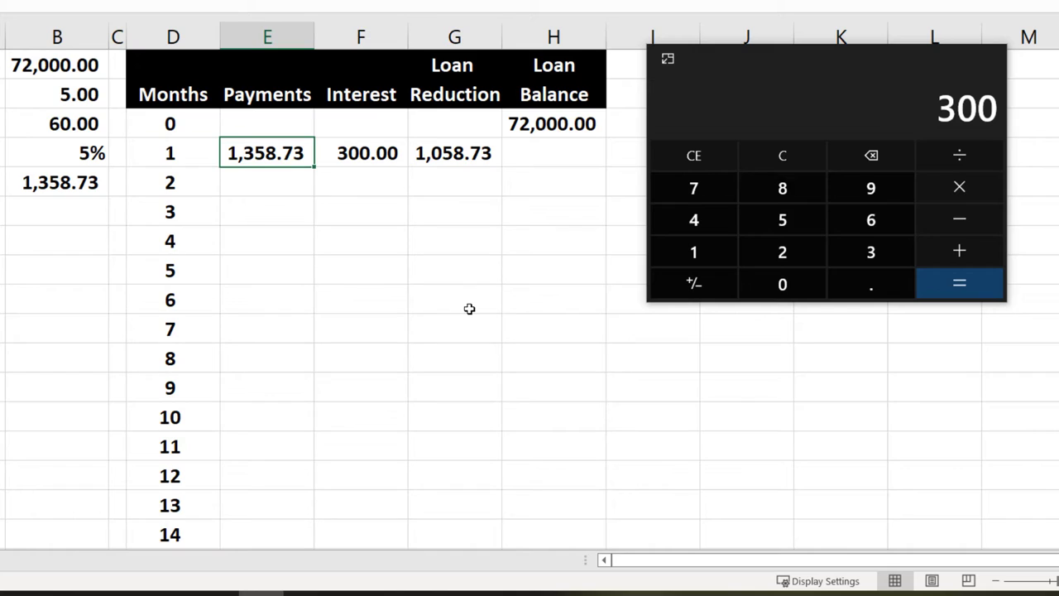
key(Right)
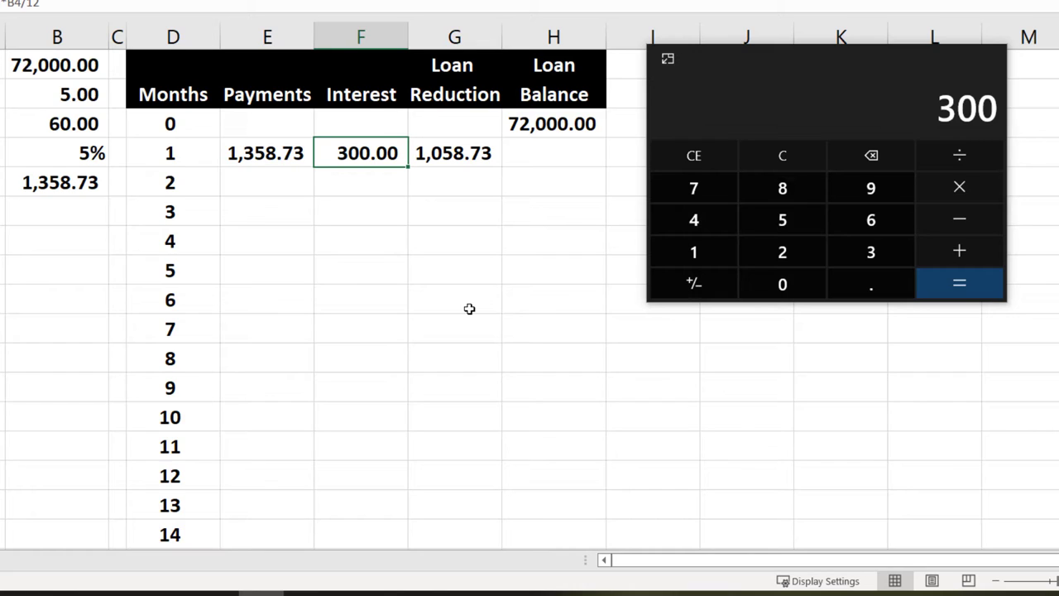
key(Right)
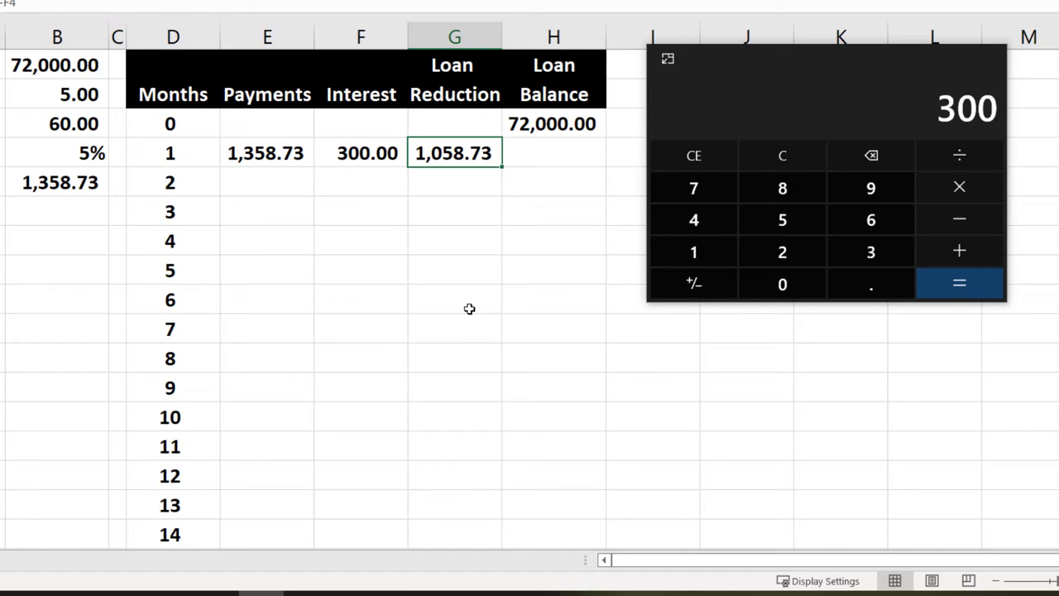
key(Right)
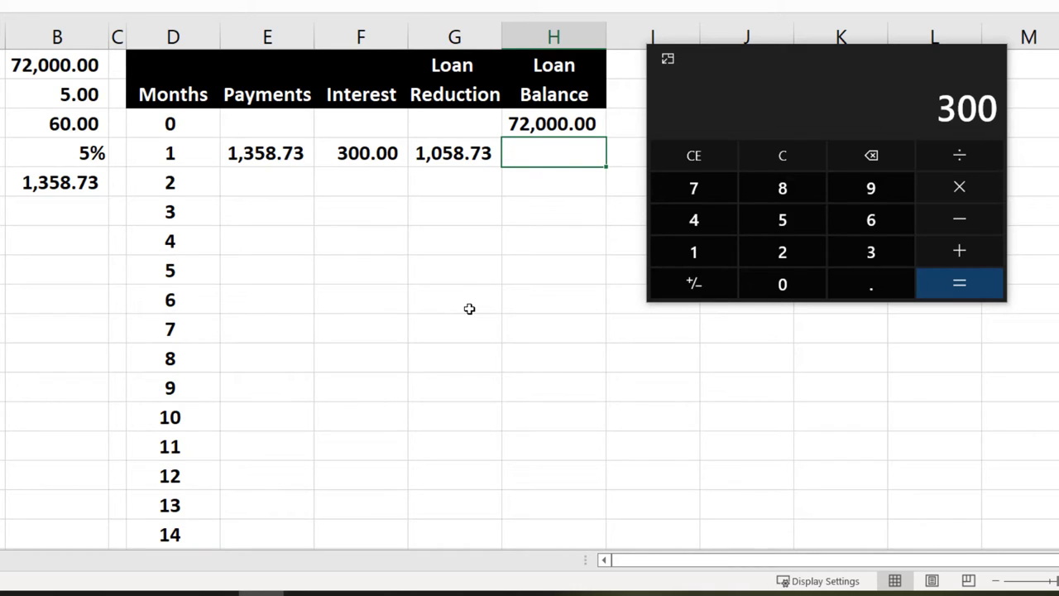
Enter the month 1 balance formula =H3-G4 in H4
text(=)
key(Up)
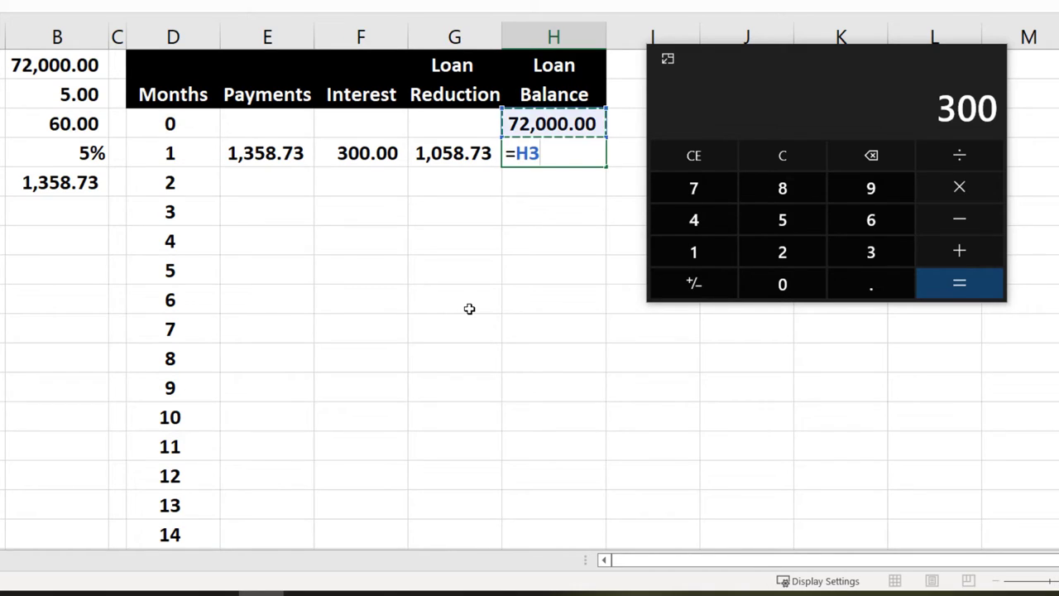
text(-)
key(Left)
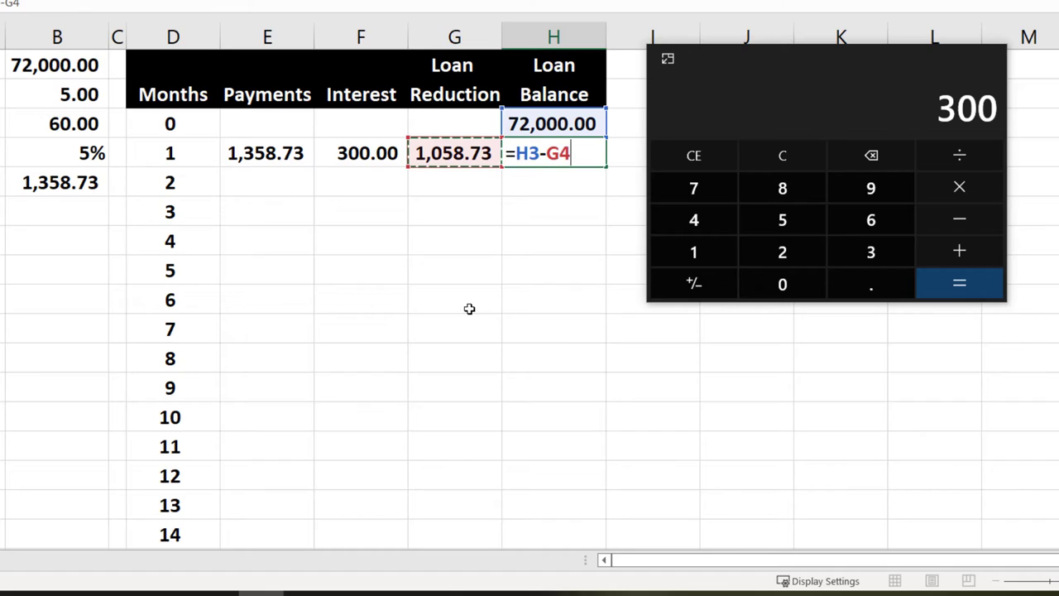
key(Return)
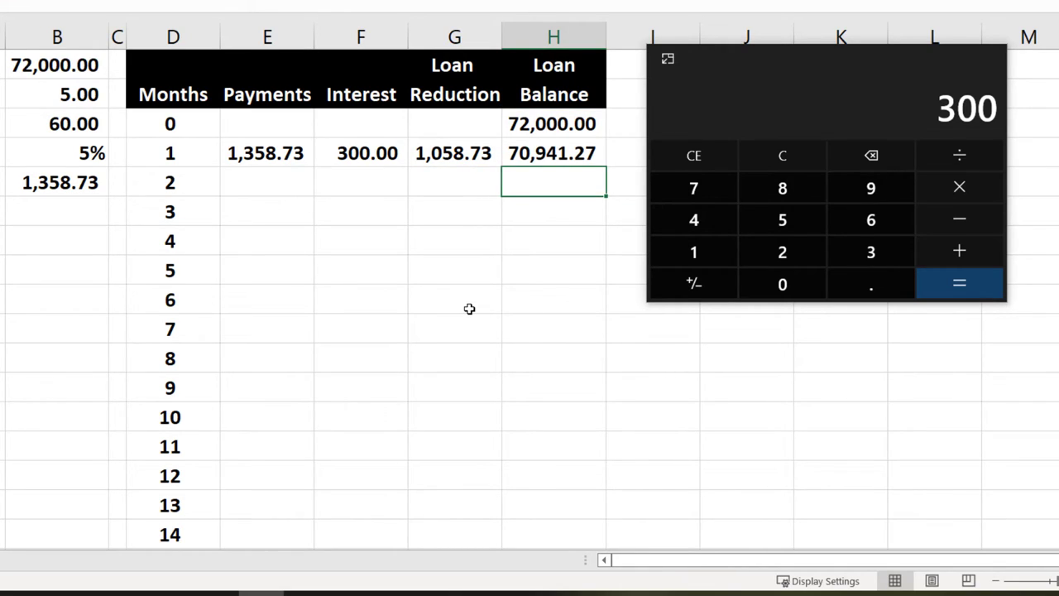
Enter the month 2 payment formula =B5 in E5
key(Left)
key(Left)
key(Left)
text(=)
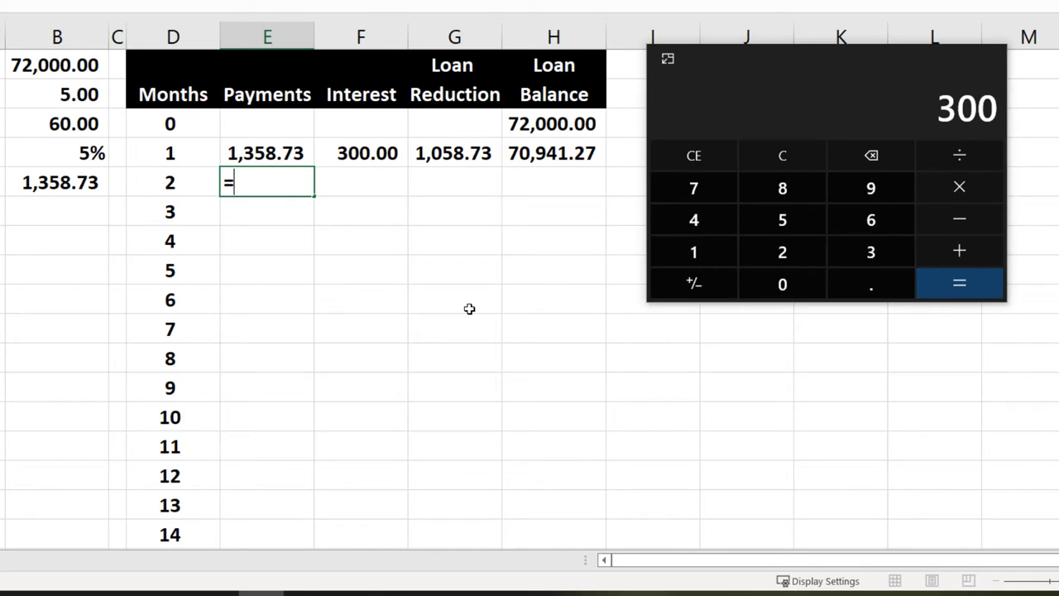
key(Left)
key(Left)
key(Left)
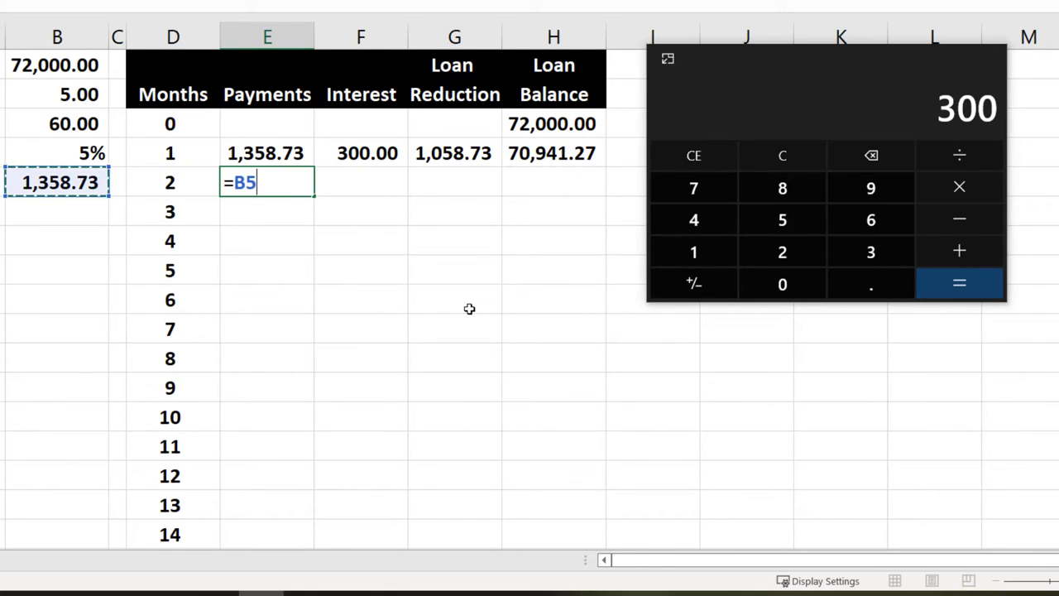
key(Tab)
Enter the month 2 interest formula =H4*B4/12 in F5
text(=)
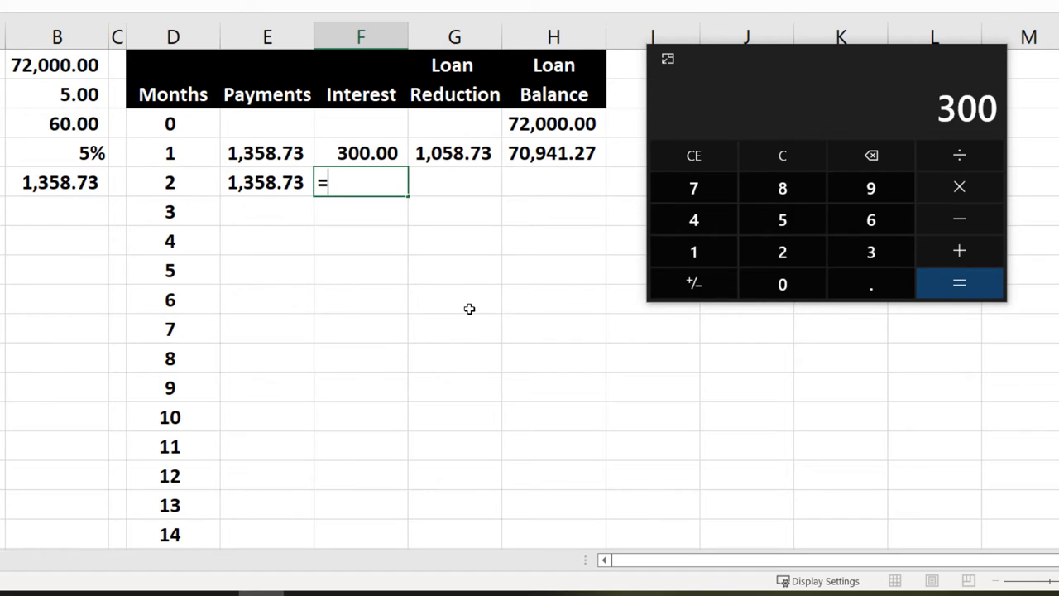
key(Right)
key(Right)
key(Up)
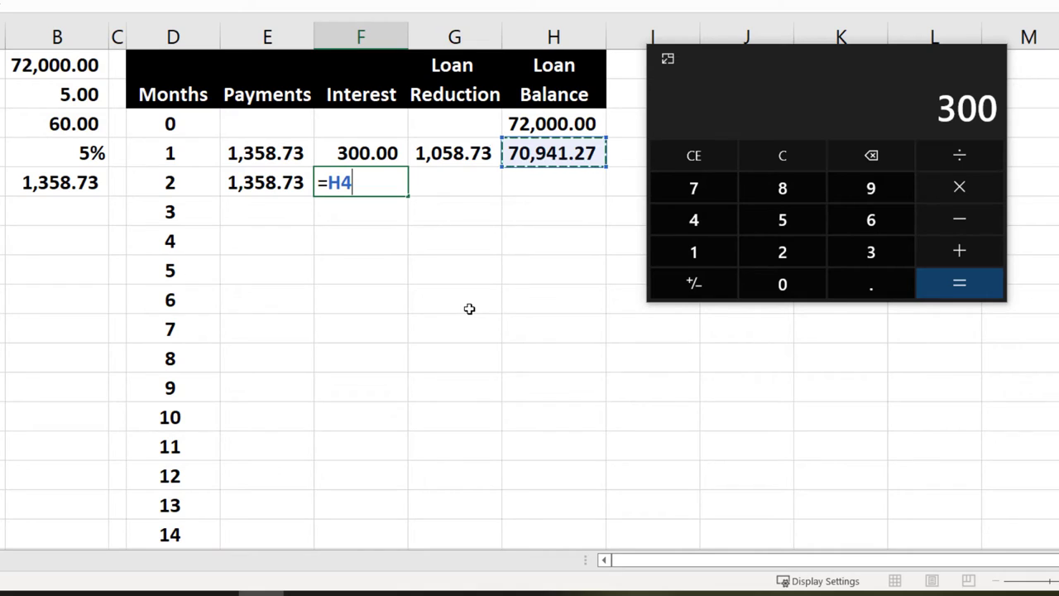
text(*)
key(Left)
key(Left)
key(Left)
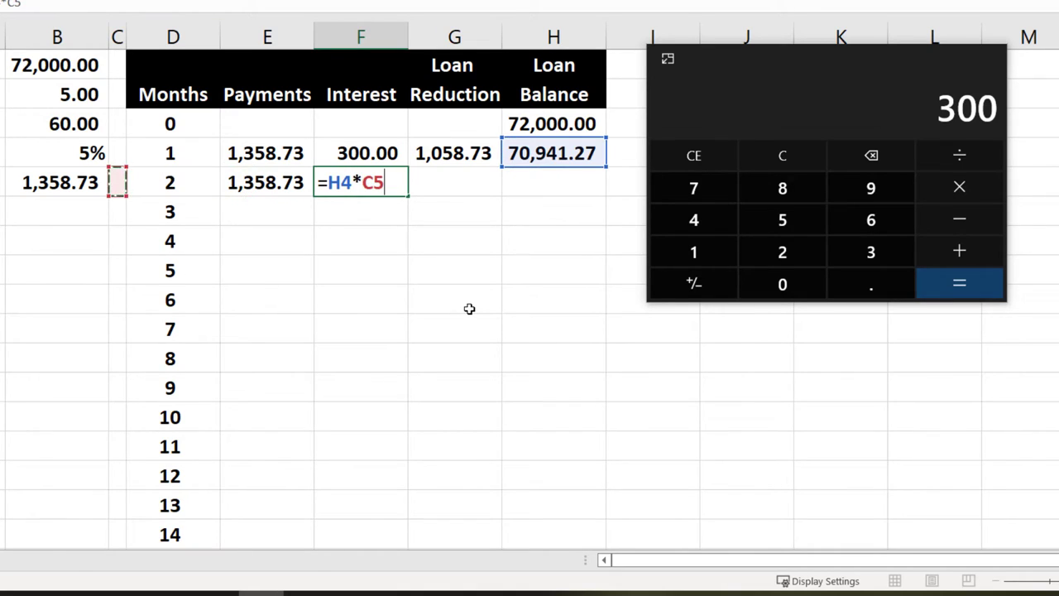
key(Left)
key(Up)
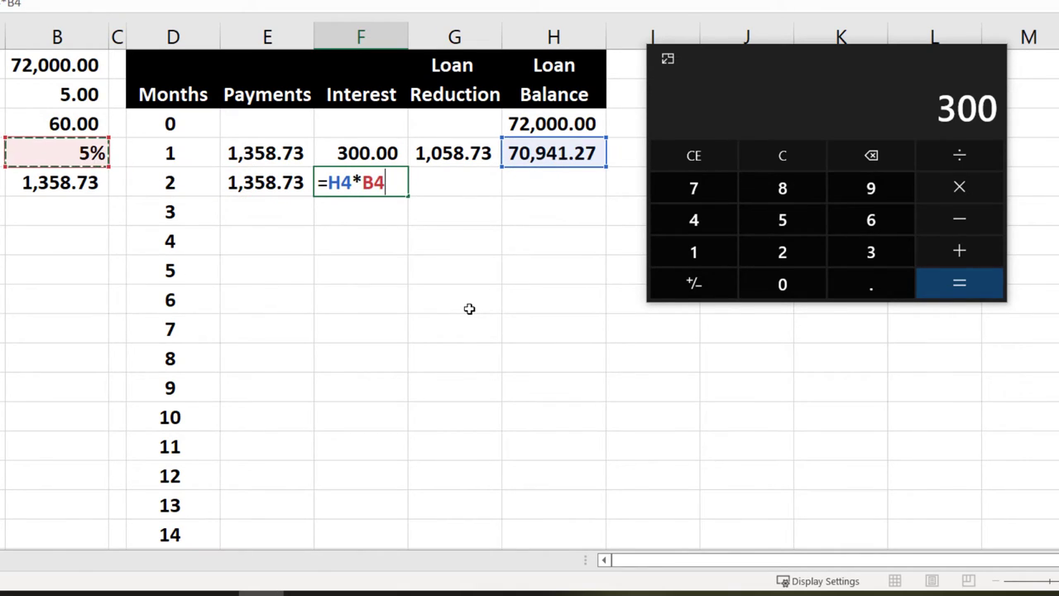
text(/12)
key(Return)
Compare the interest formulas in F4 and F5
key(Left)
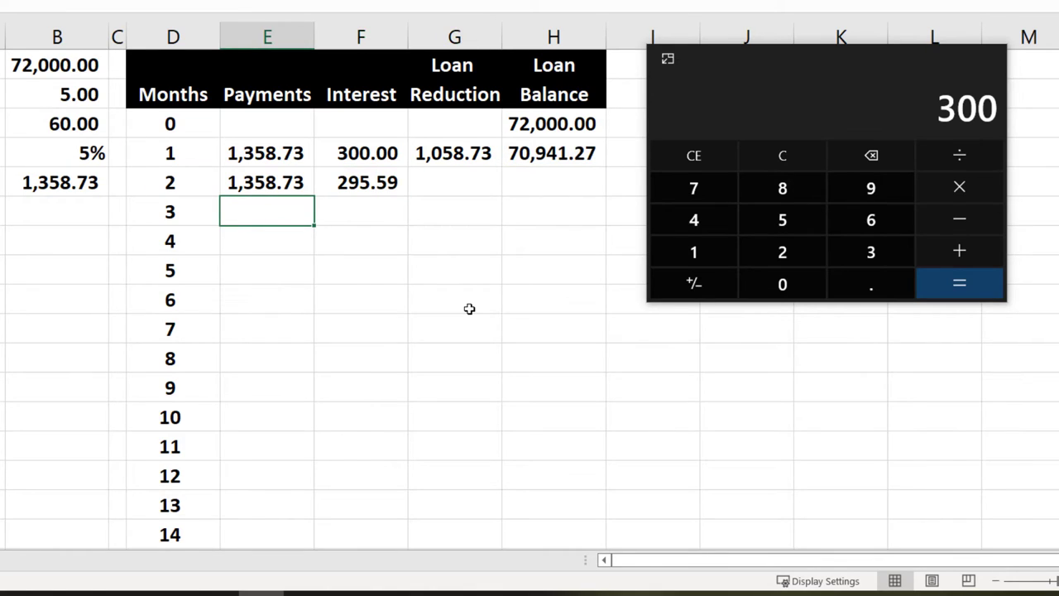
key(Right)
key(Up)
key(Up)
key(Down)
key(Up)
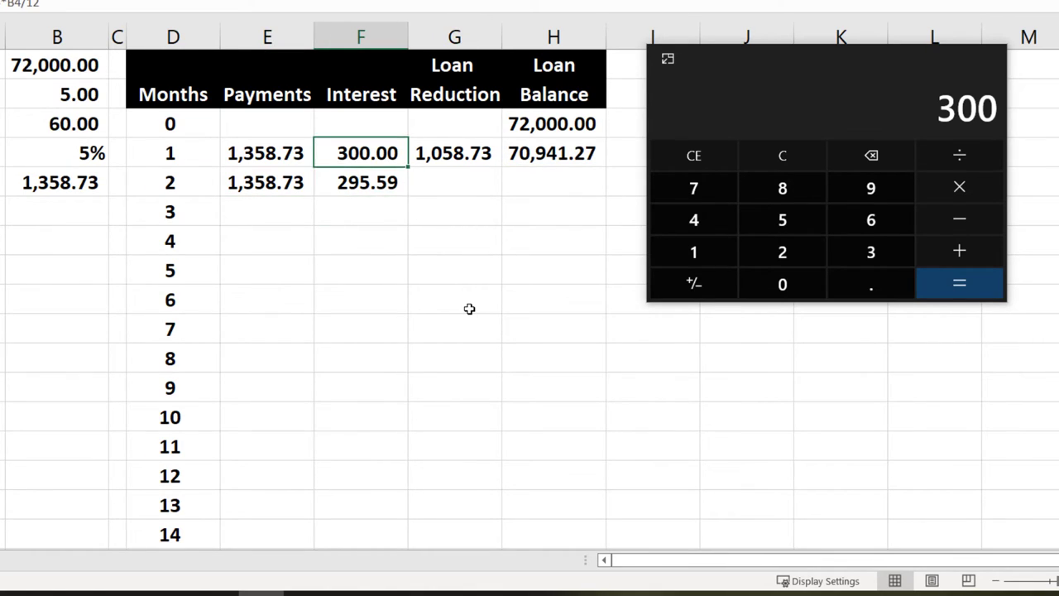
key(Down)
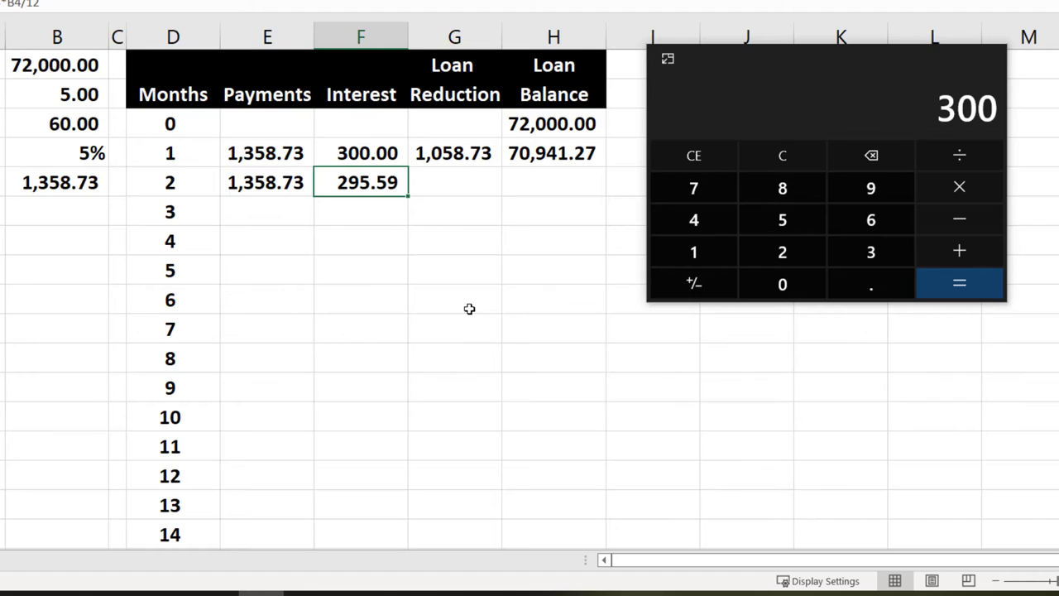
Enter the month 2 loan reduction formula =E5-F5 in G5
key(Right)
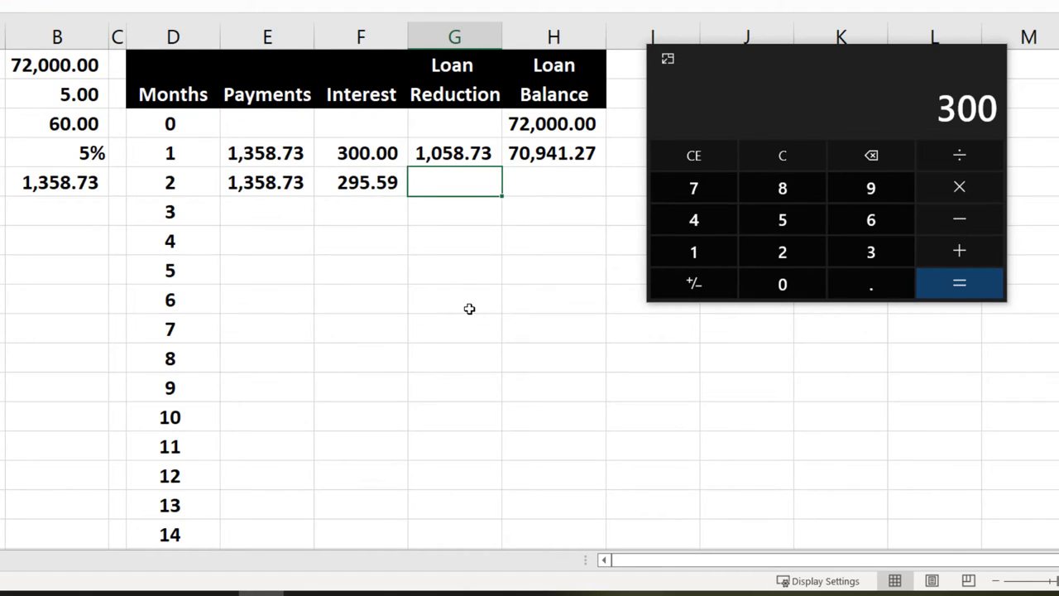
text(=)
key(Left)
key(Left)
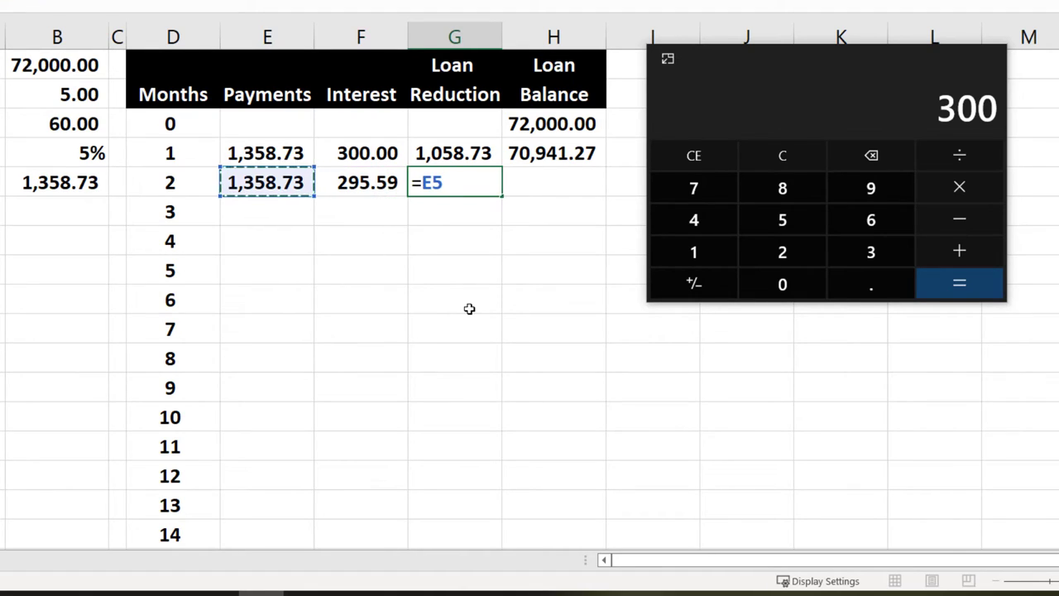
text(-)
key(Left)
key(Return)
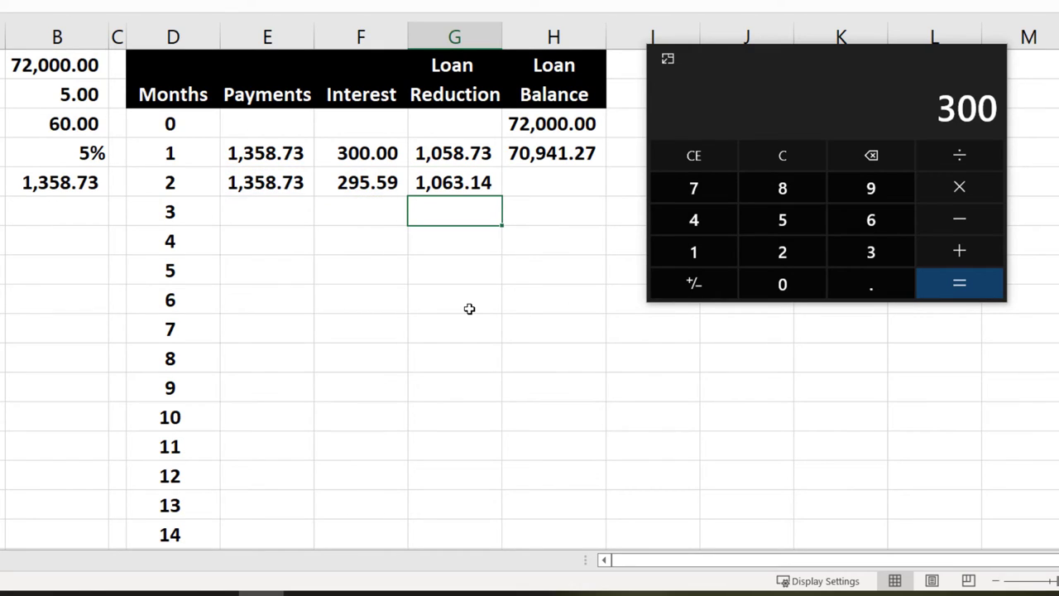
Enter =H4-G5 in H5 for a month 2 balance of 69,878.13
key(Right)
key(Up)
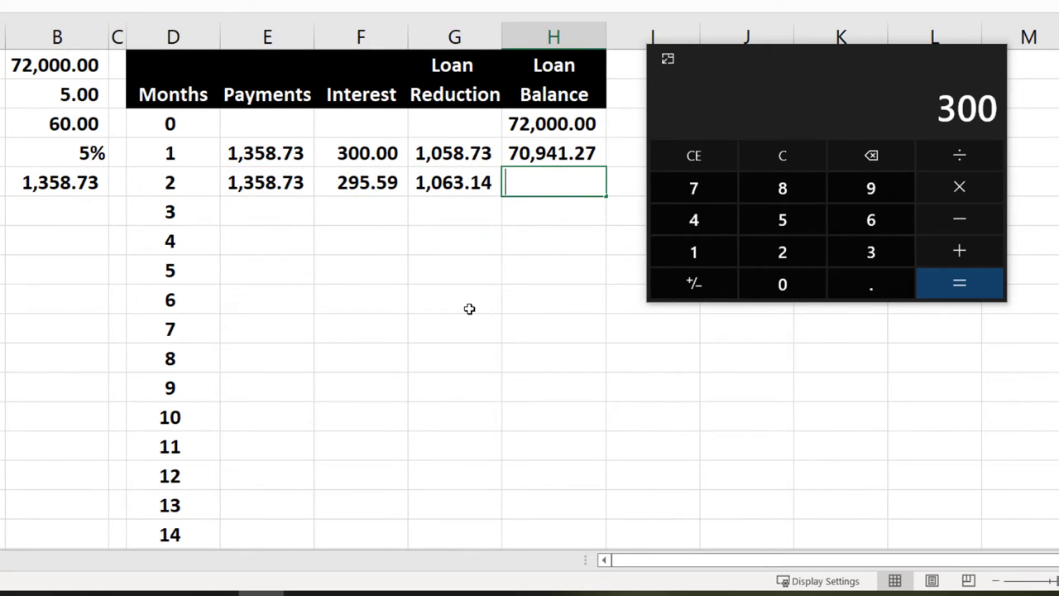
text(=)
key(Up)
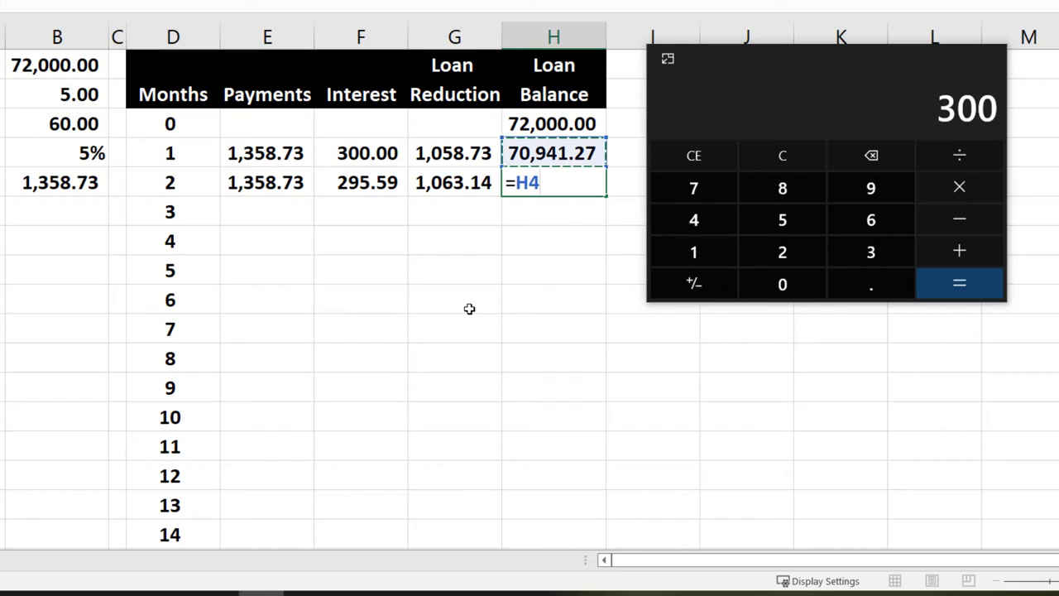
text(-)
key(Left)
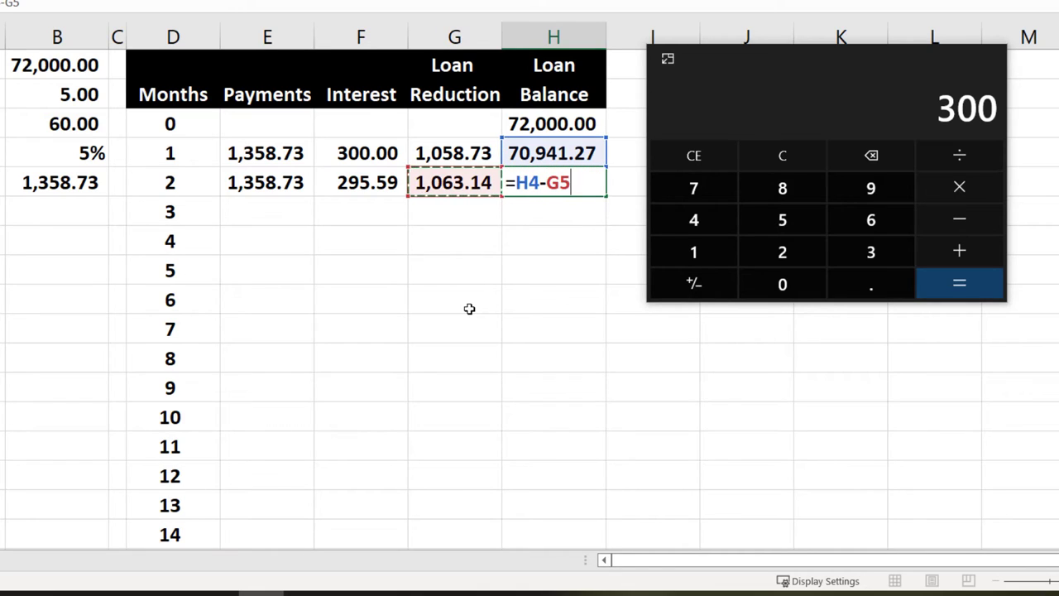
key(Return)
key(Left)
key(Left)
key(Left)
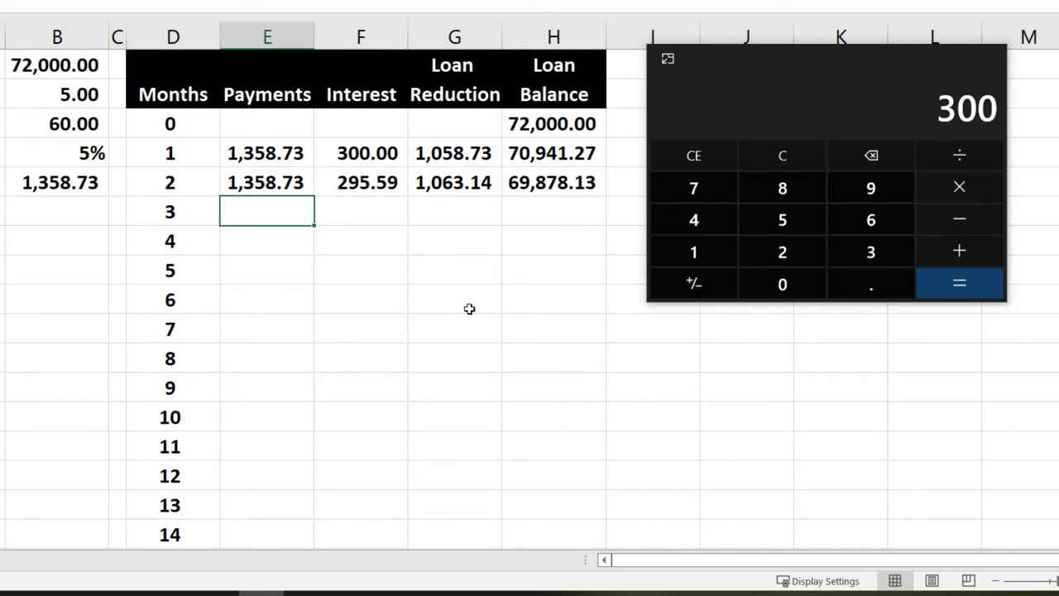
Enter the month 3 payment formula =B5 in E6
text(=)
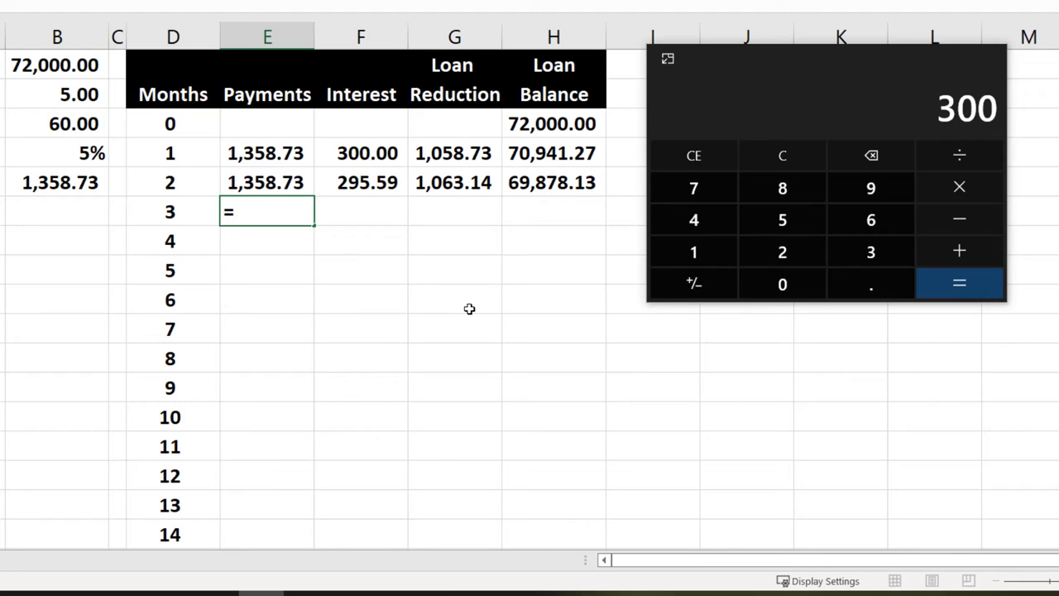
key(Left)
key(Left)
key(Left)
key(Up)
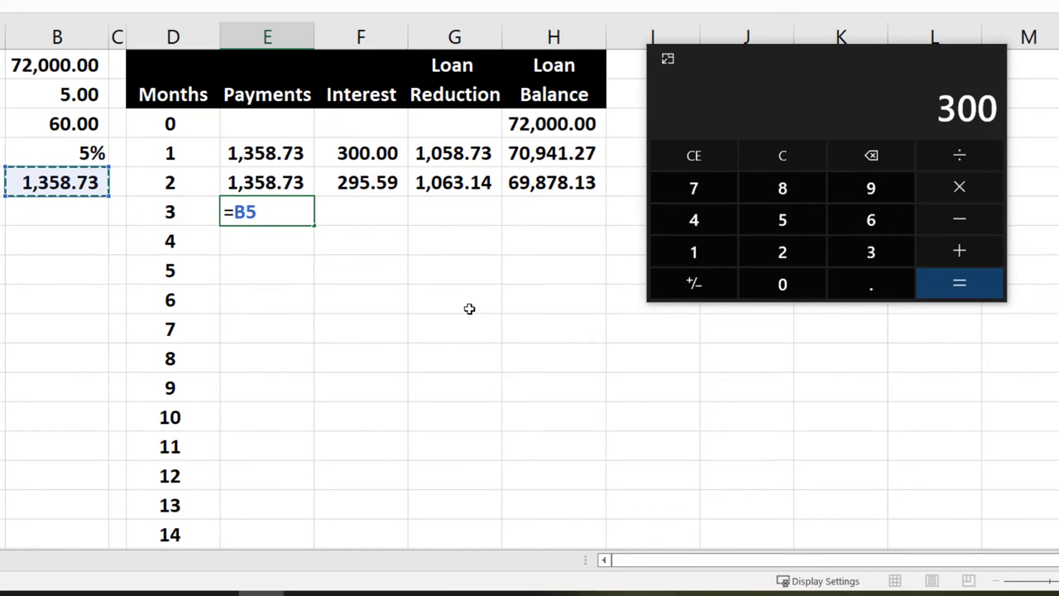
key(Tab)
Enter the month 3 interest formula =H5*B4/12 in F6, giving 291.16
text(=)
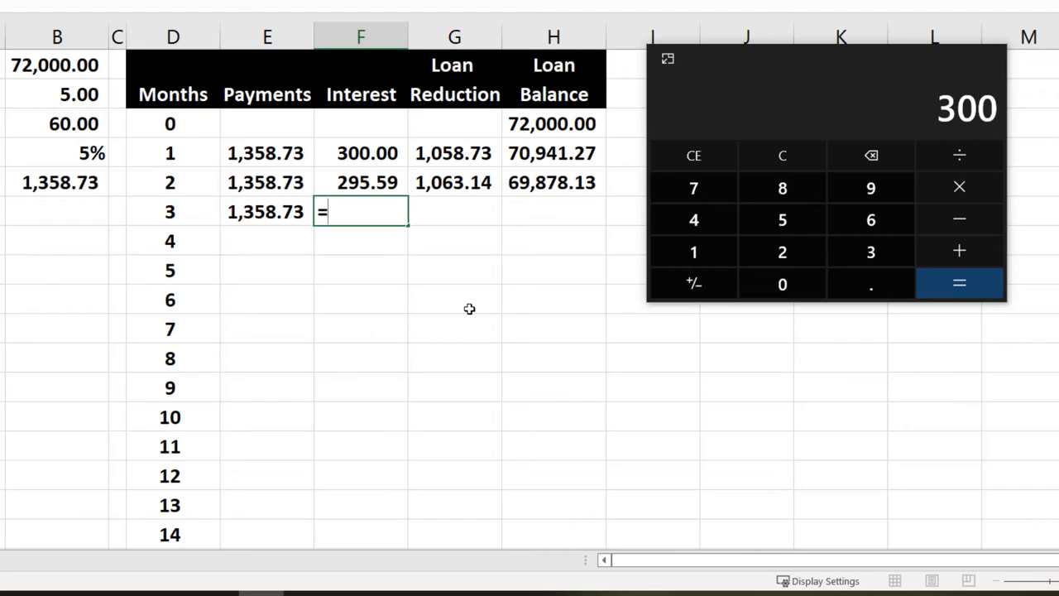
key(Left)
key(Right)
key(Up)
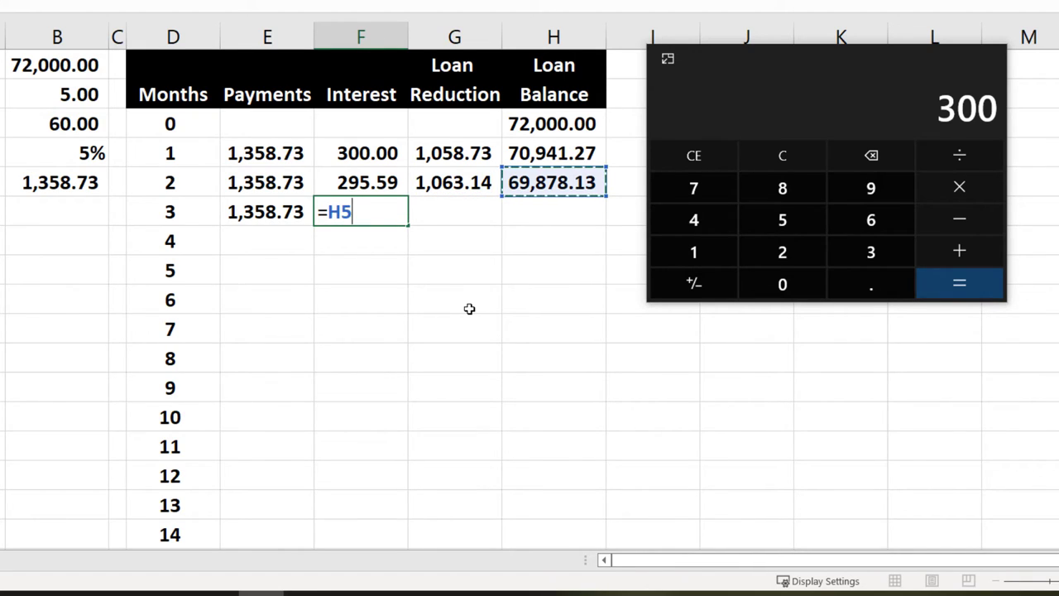
text(*)
key(Left)
key(Left)
key(Left)
key(Up)
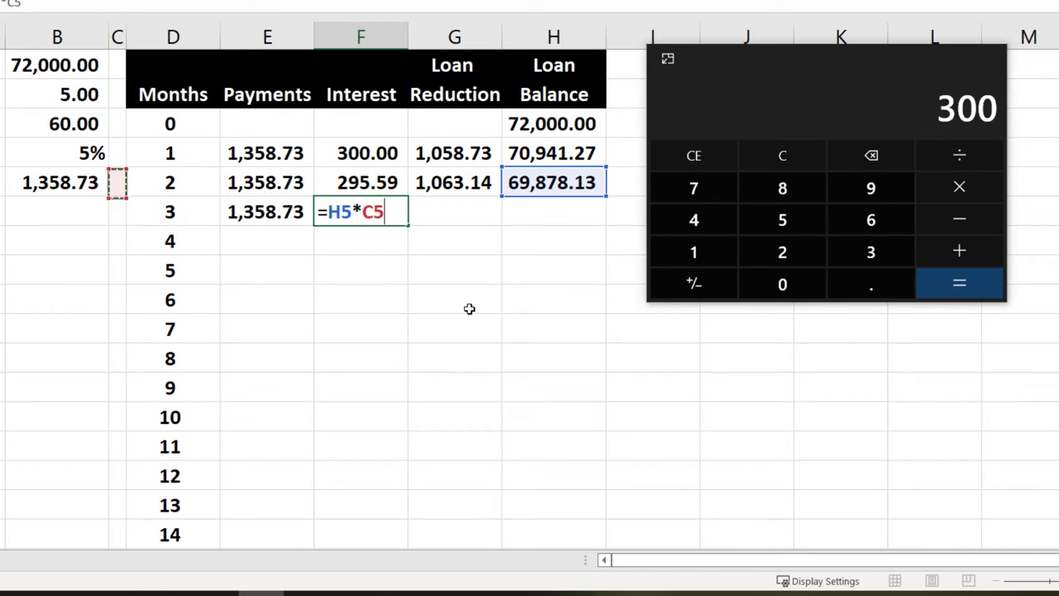
key(Up)
key(Left)
text(/12)
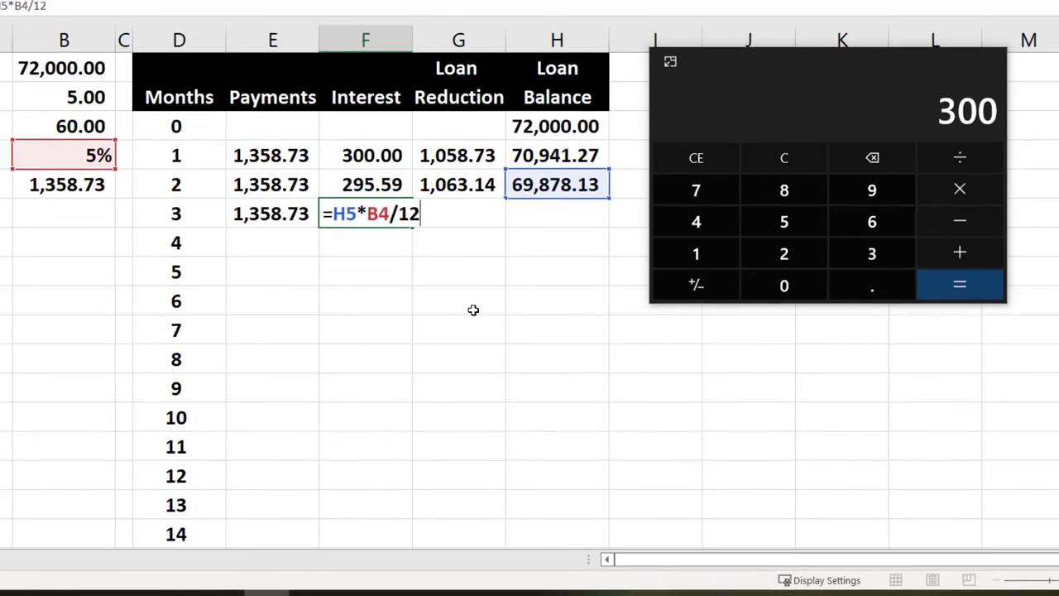
key(Return)
key(Up)
key(Up)
Enter the month 3 loan reduction =E6-F6 in G6, giving 1,067.57
key(Right)
key(Down)
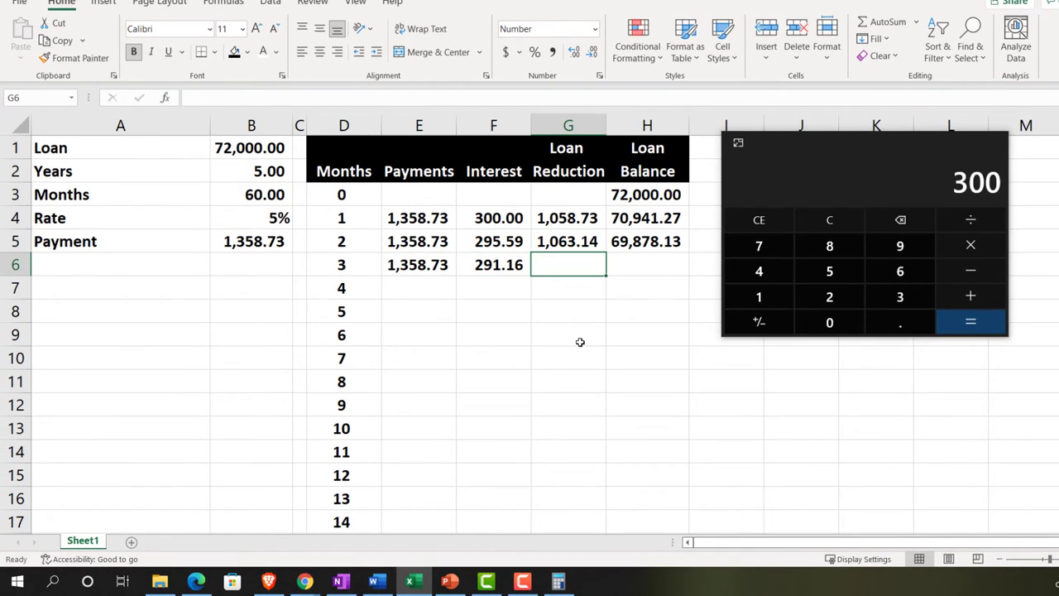
text(=)
key(Left)
key(Left)
text(-)
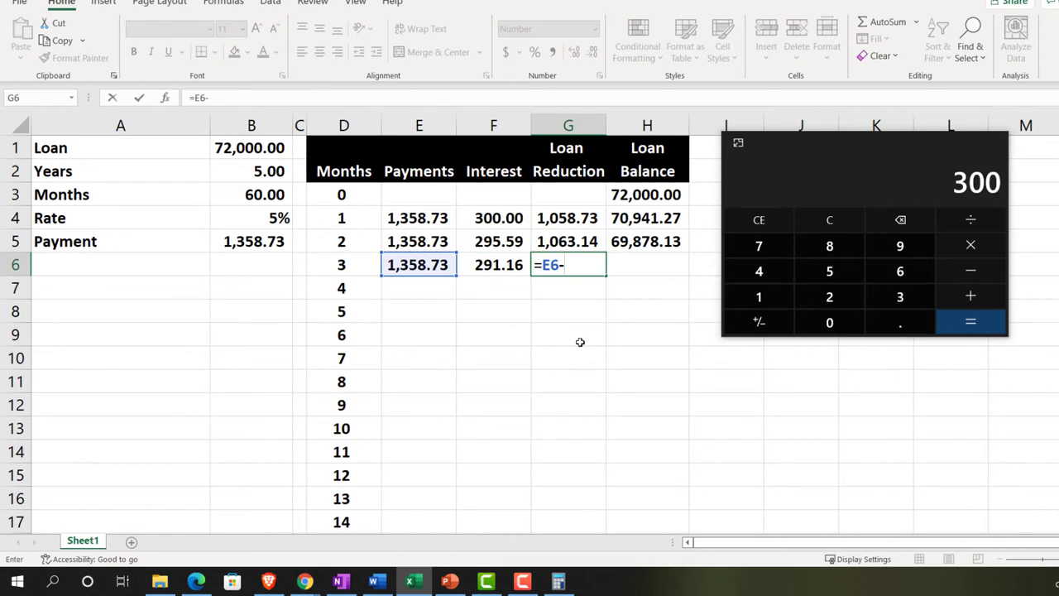
key(Left)
key(Tab)
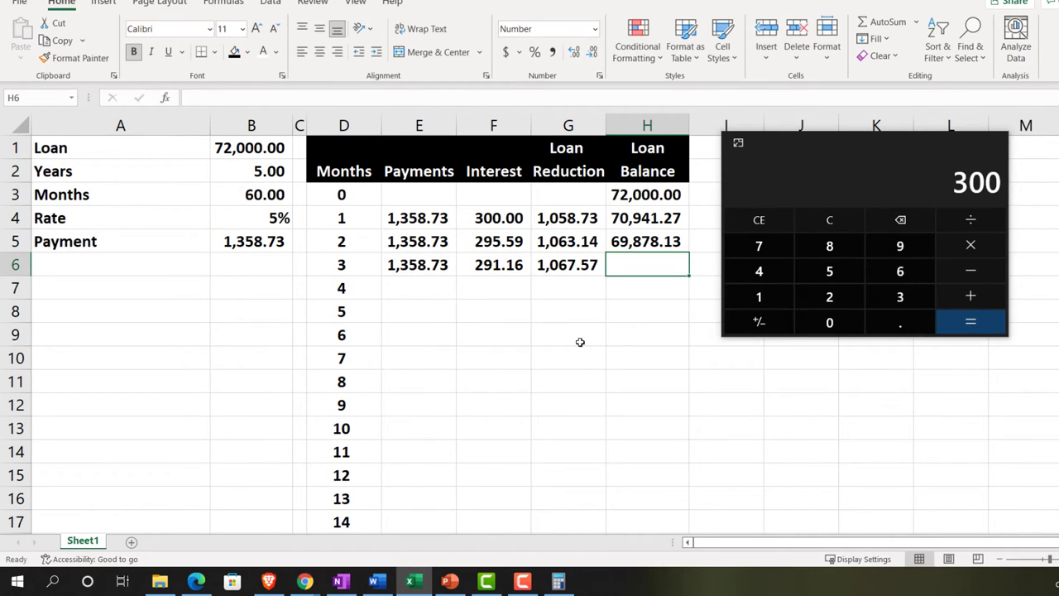
Enter the month 3 balance =H5-G6 in H6, giving 68,810.56
text(=)
key(Up)
text(-)
key(Left)
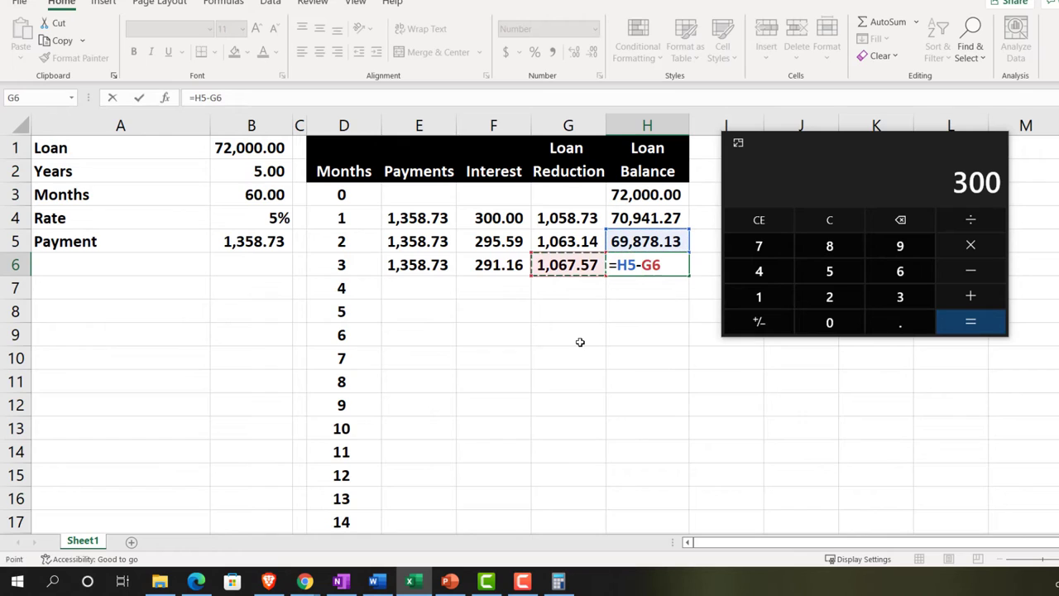
key(Return)
key(Left)
key(Left)
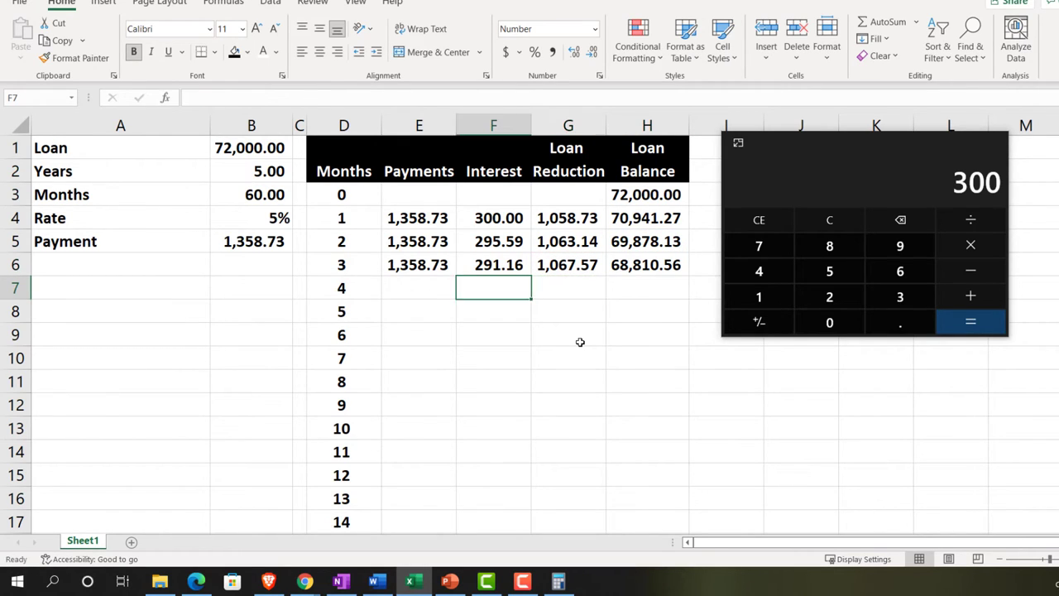
Enter month 4 payment =B5 in E7 and interest =H6*B4/12 (286.71) in F7
text(=)
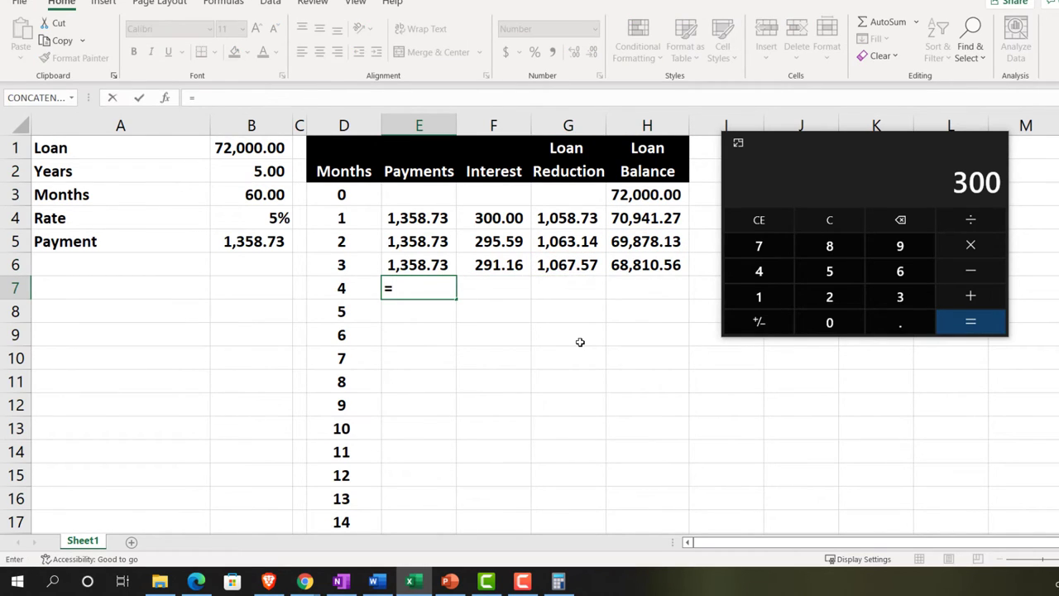
key(Left)
key(Left)
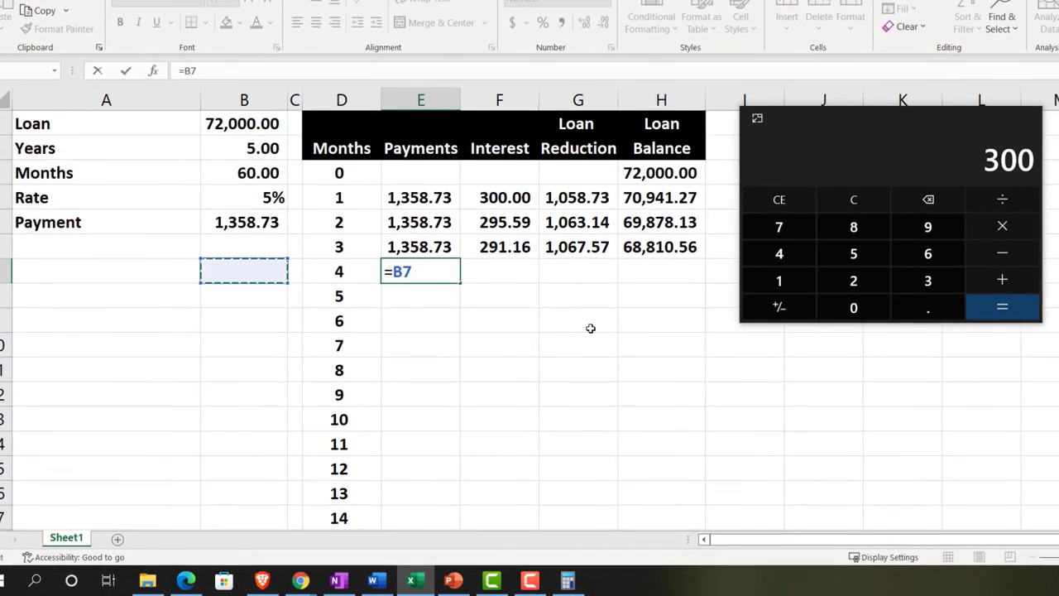
key(Up)
key(Up)
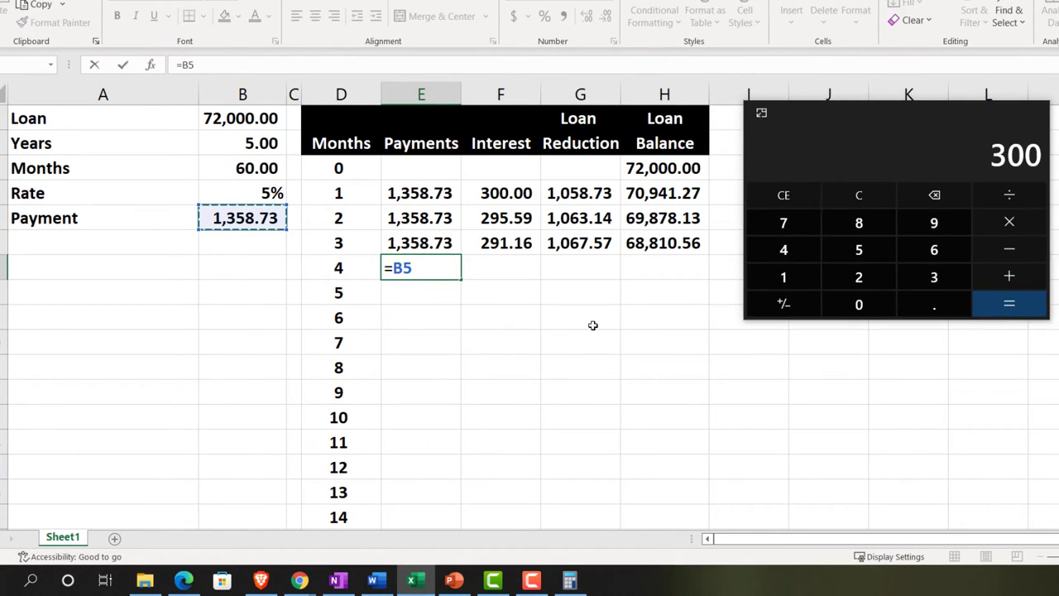
key(Tab)
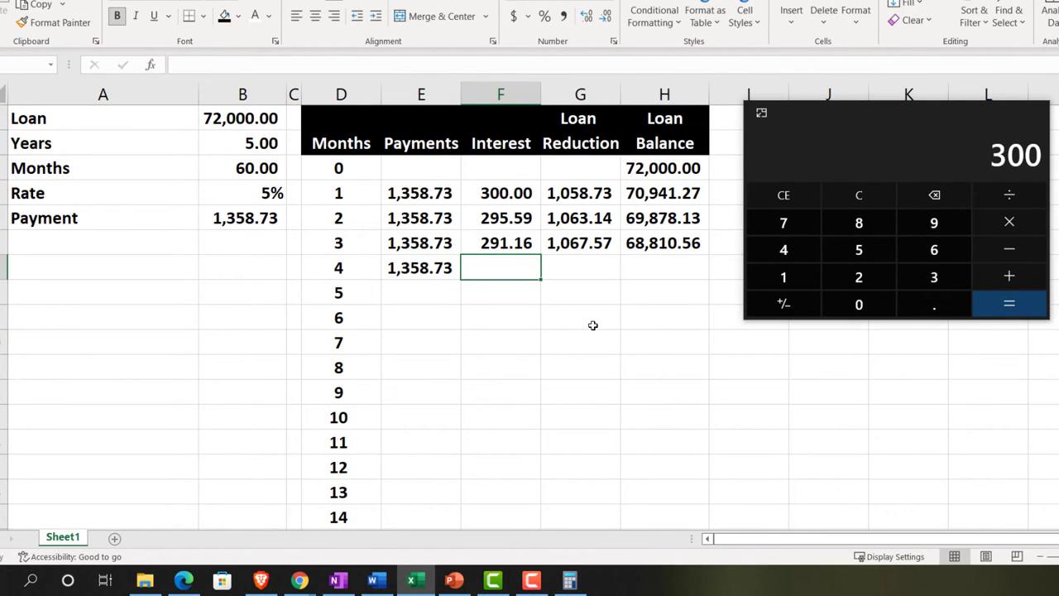
text(=)
key(Right)
key(Right)
key(Up)
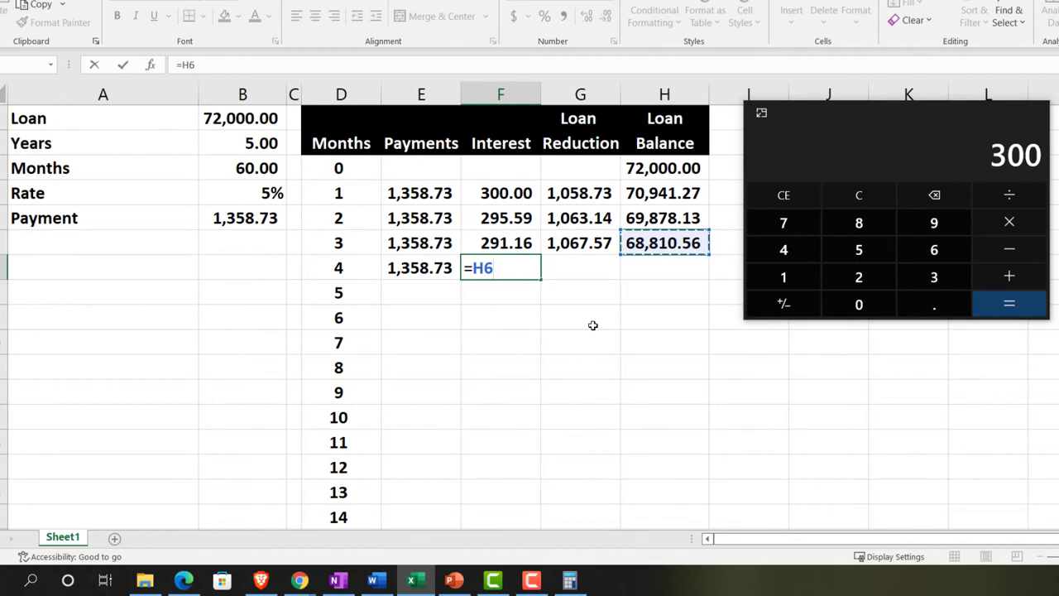
text(*)
key(Left)
key(Left)
key(Left)
key(Left)
key(Up)
key(Up)
key(Up)
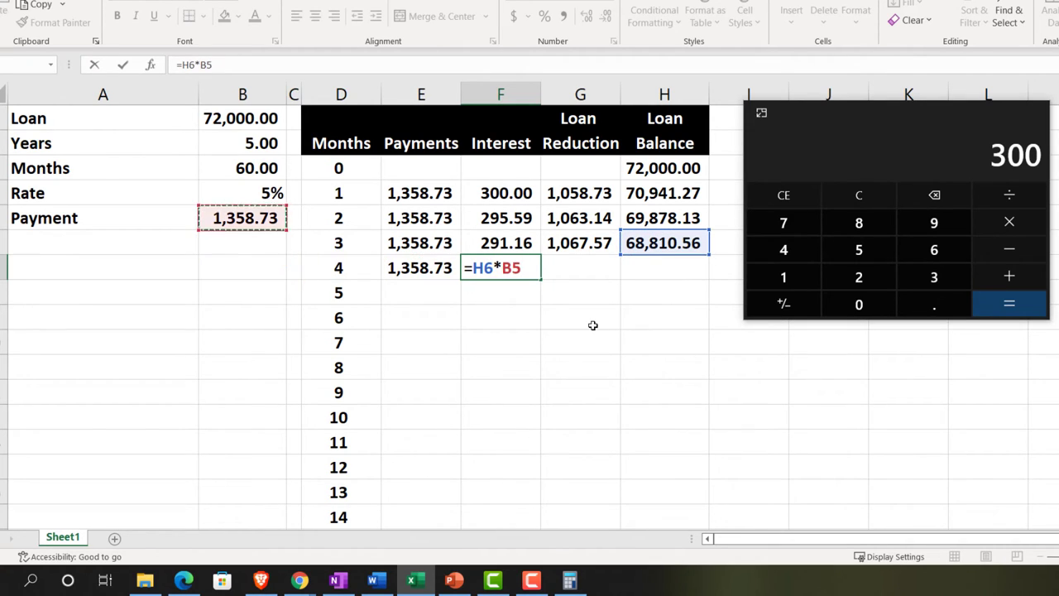
text(/12)
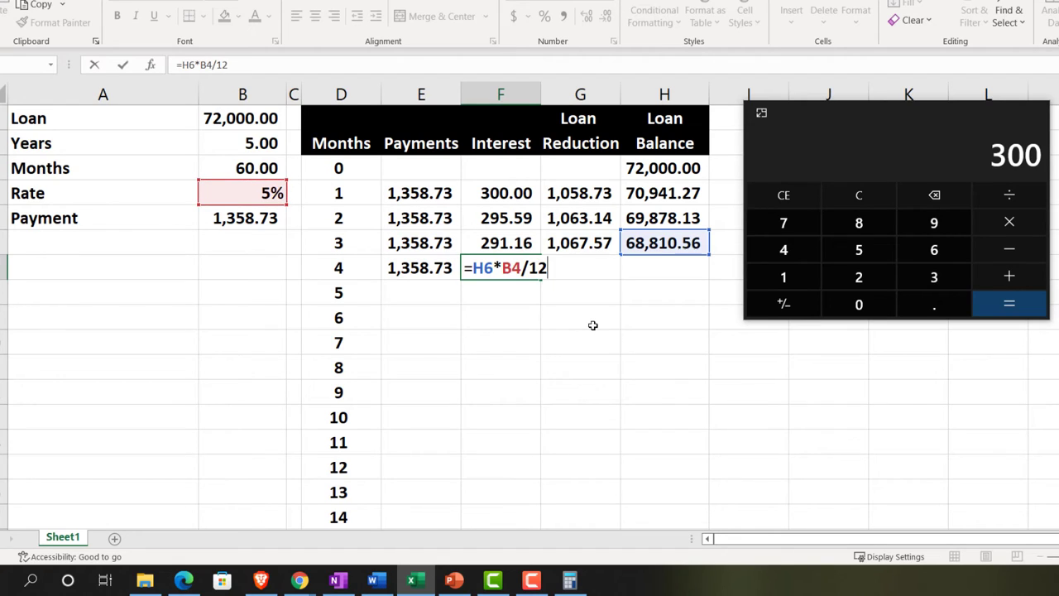
key(Tab)
Enter reduction =E7-F7 (1,072.02) in G7 and balance =H6-G7 (67,738.54) in H7
text(=)
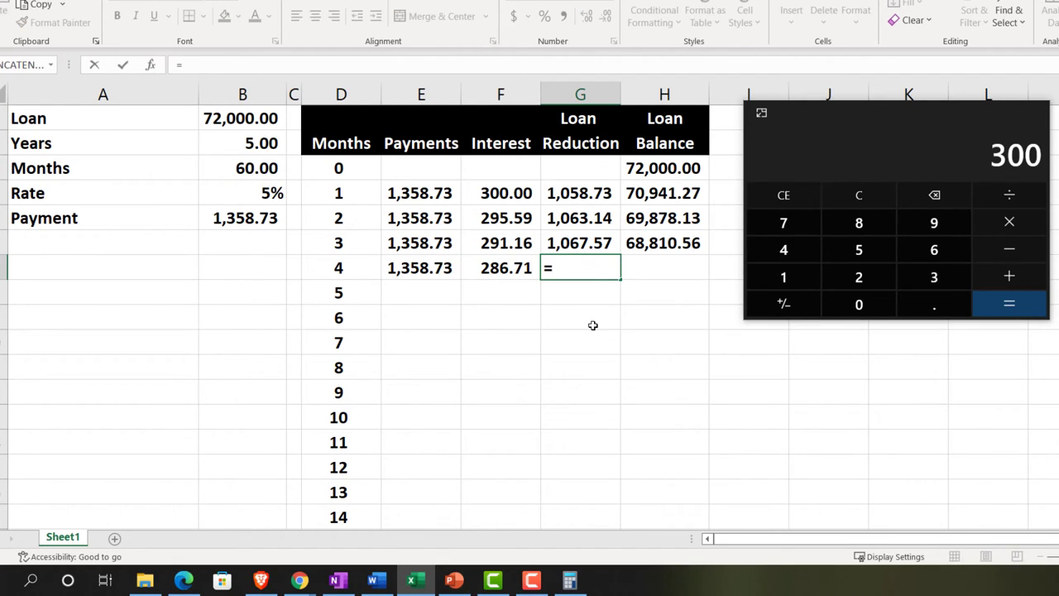
key(Left)
key(Left)
text(-)
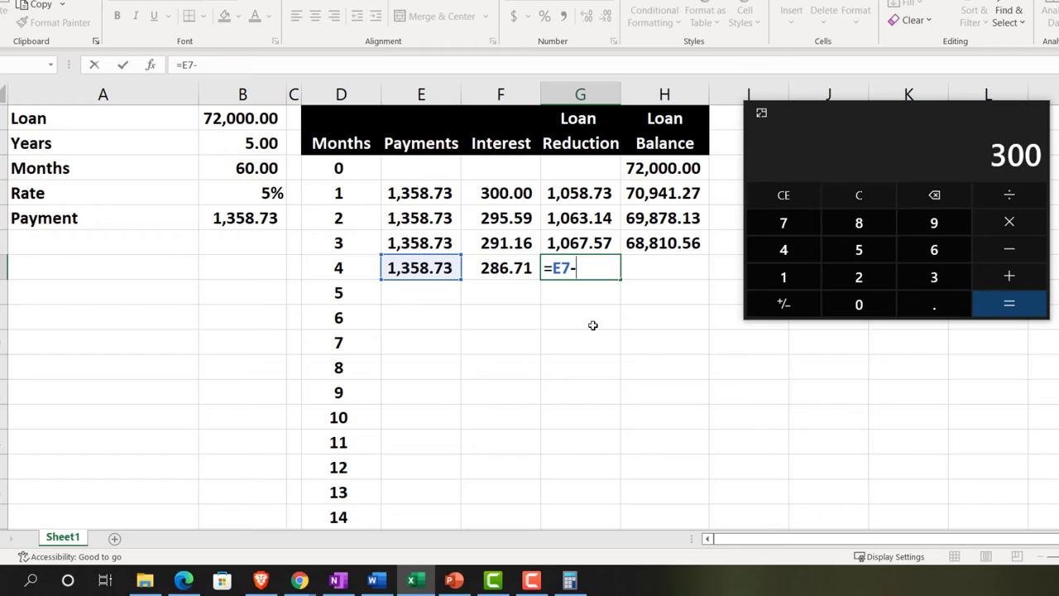
key(Left)
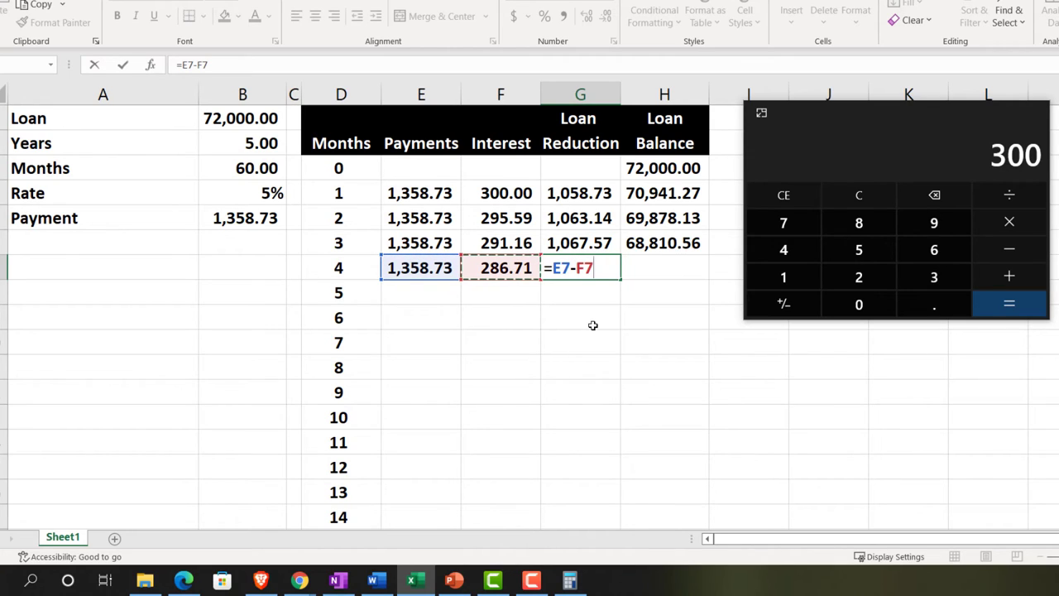
key(Tab)
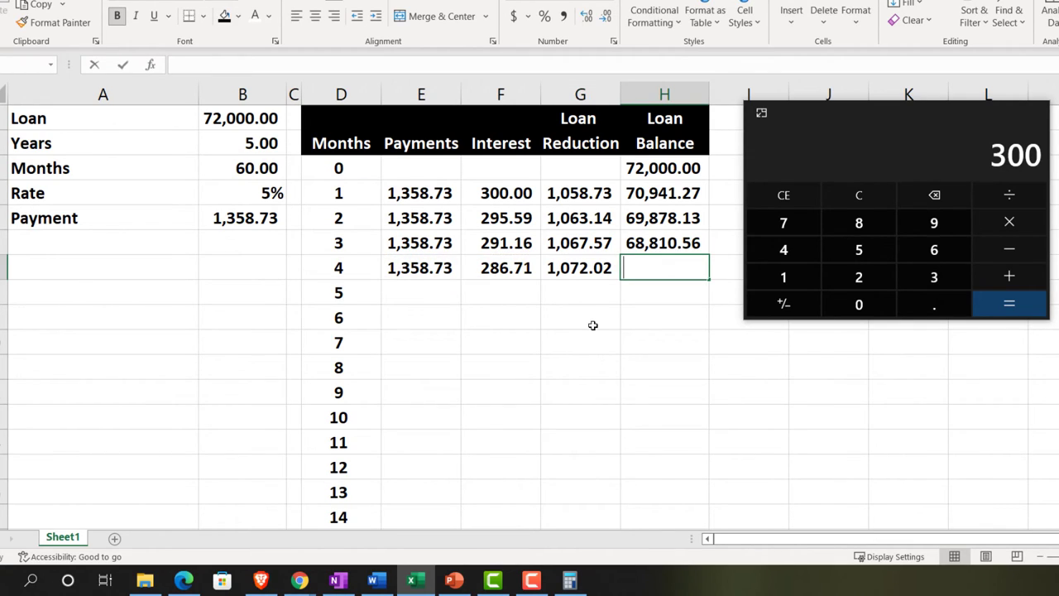
text(=)
key(Up)
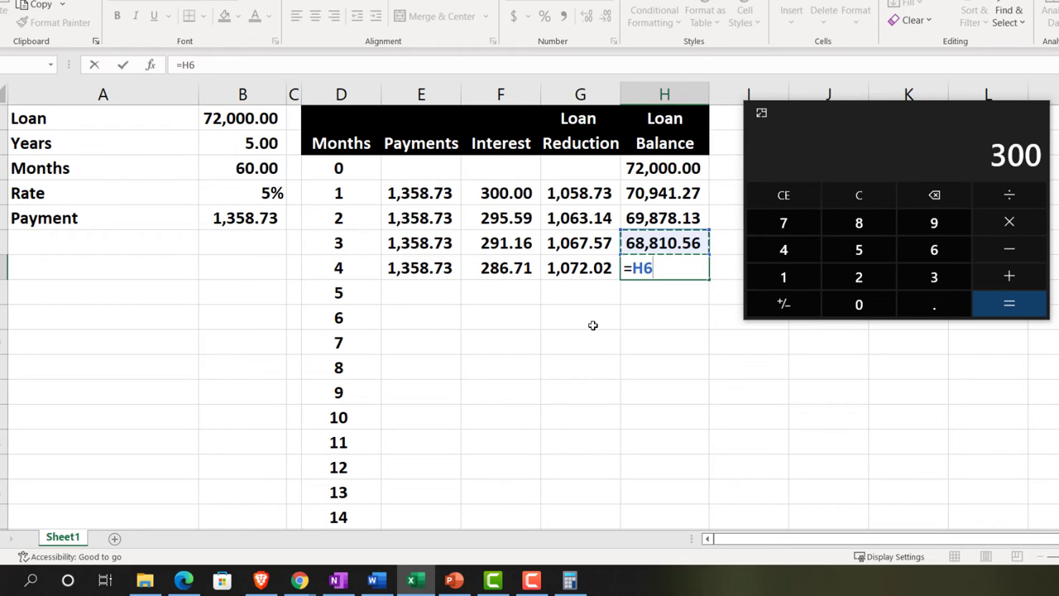
text(-)
key(Left)
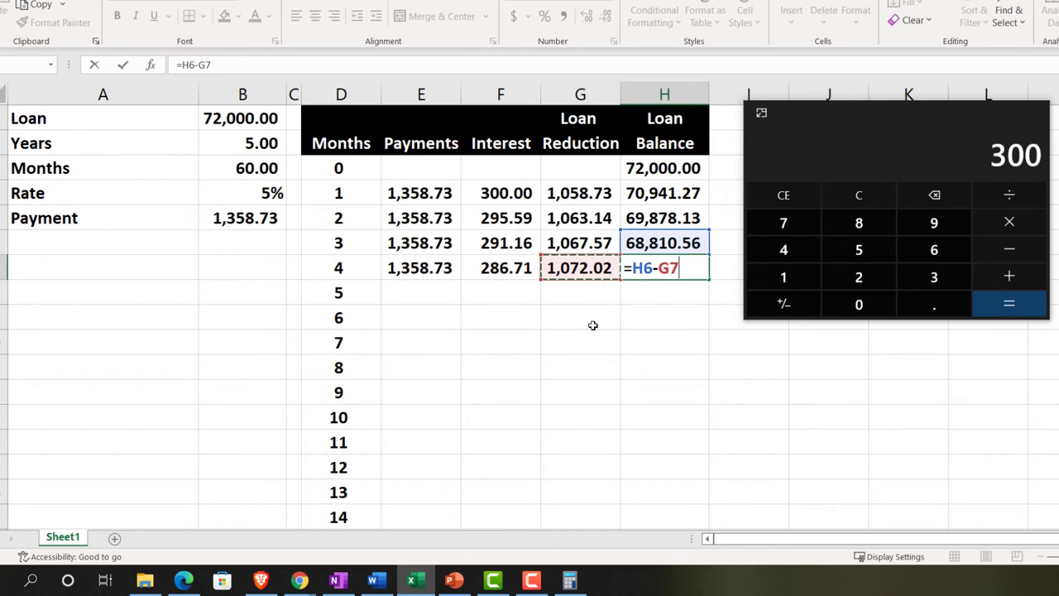
key(Return)
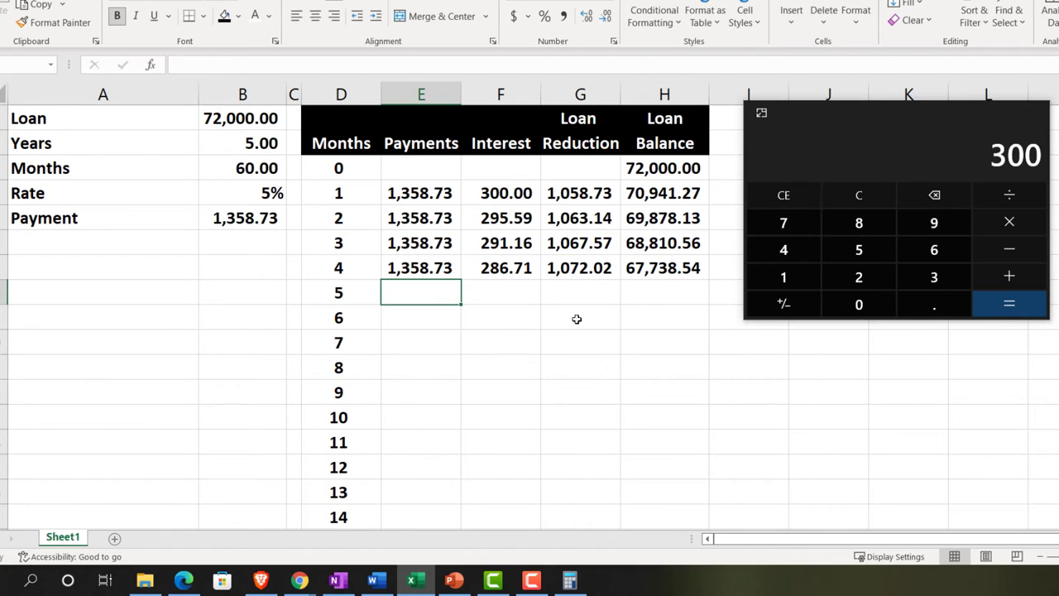
Fill the month 4 formulas in E7:H7 down into the month 5 row
drag(448, 267, 595, 265)
drag(447, 263, 630, 257)
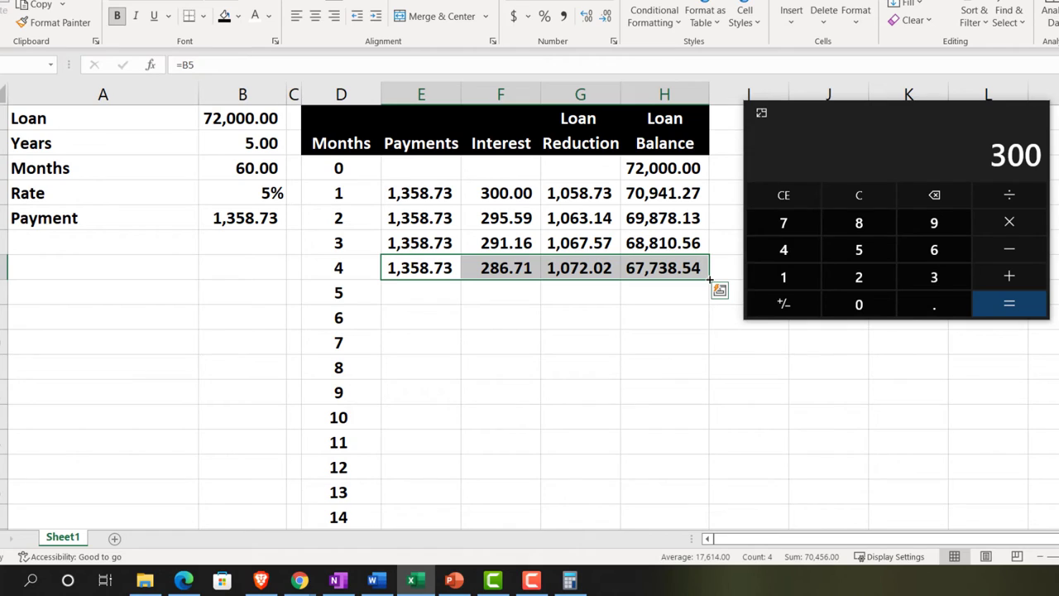
drag(709, 280, 713, 296)
Start retyping the month 5 payment in E8 as =B6
click(580, 308)
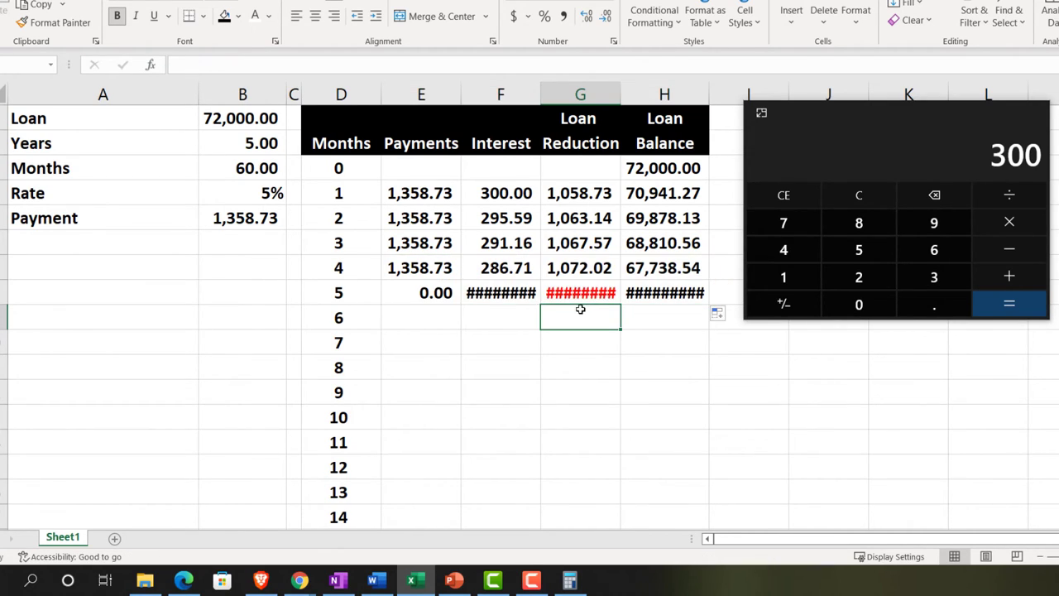
click(427, 295)
text(=B6)
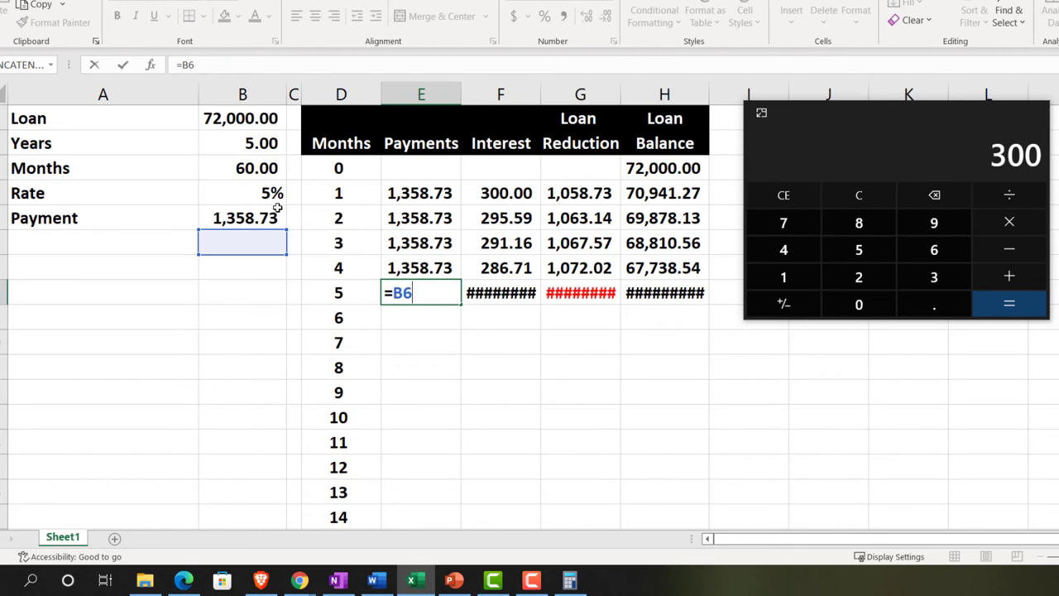
Enter the month-5 Payments and Interest formulas, comparing against the month-4 Interest formula
key(Return)
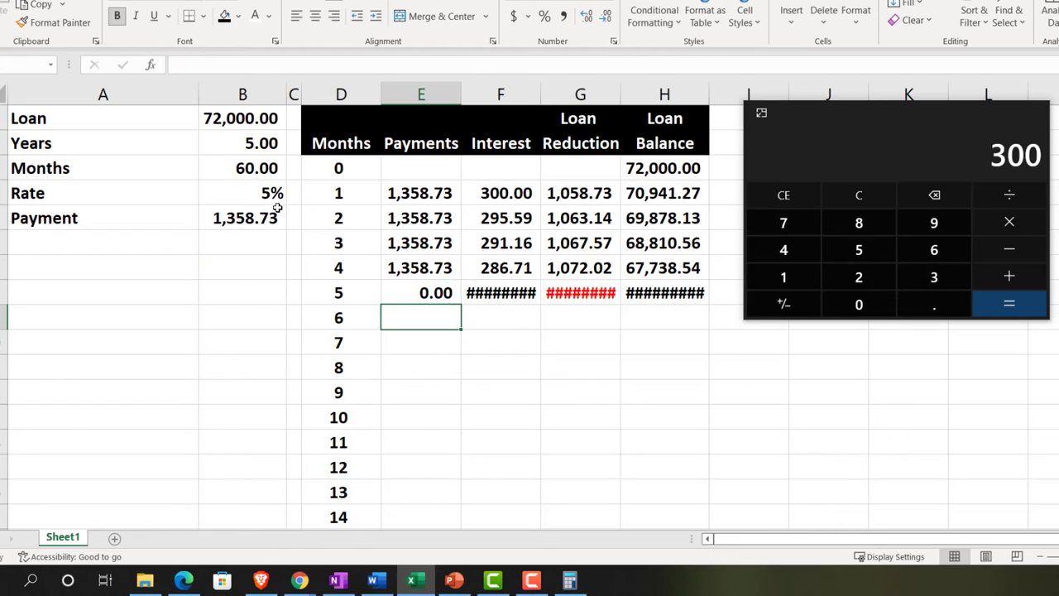
double_click(506, 291)
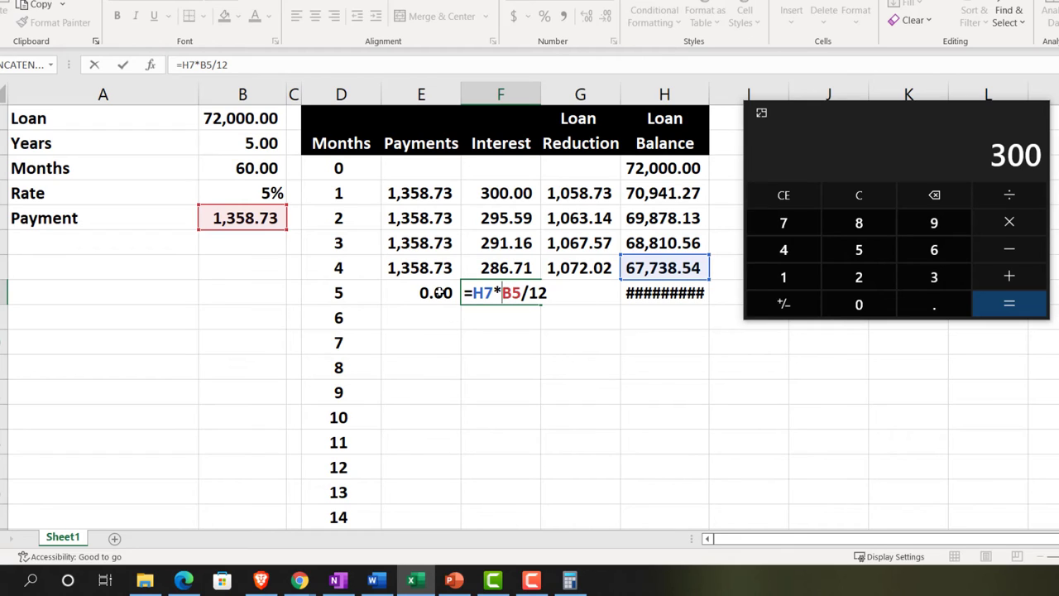
key(Return)
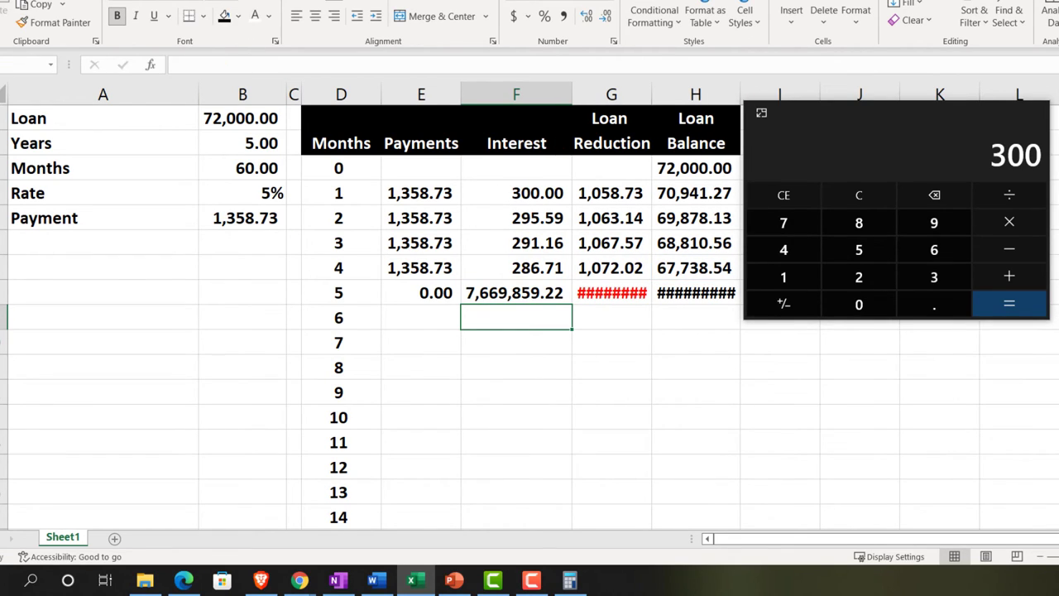
key(ctrl+z)
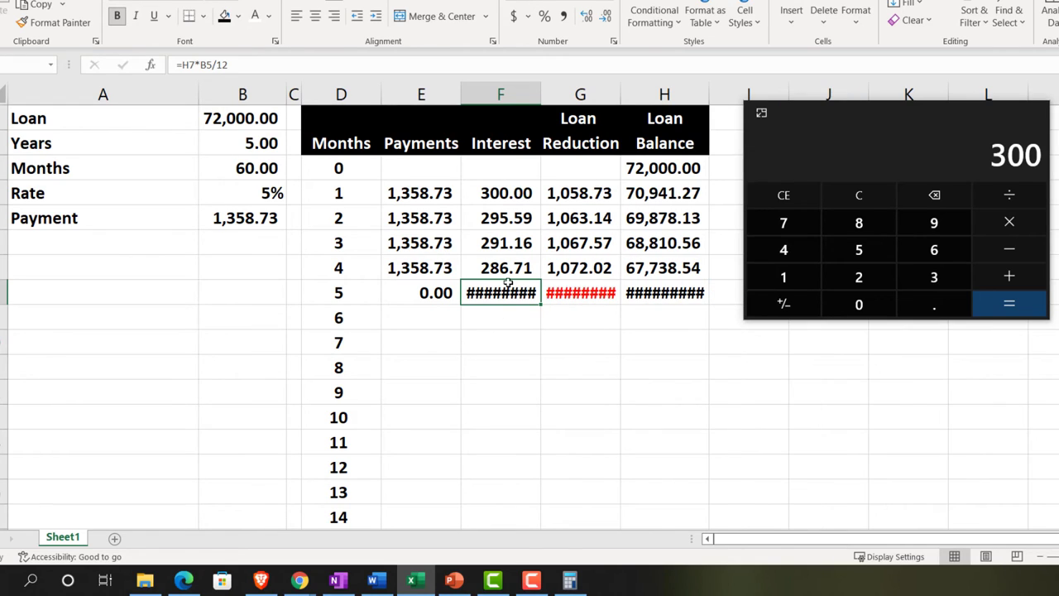
double_click(496, 263)
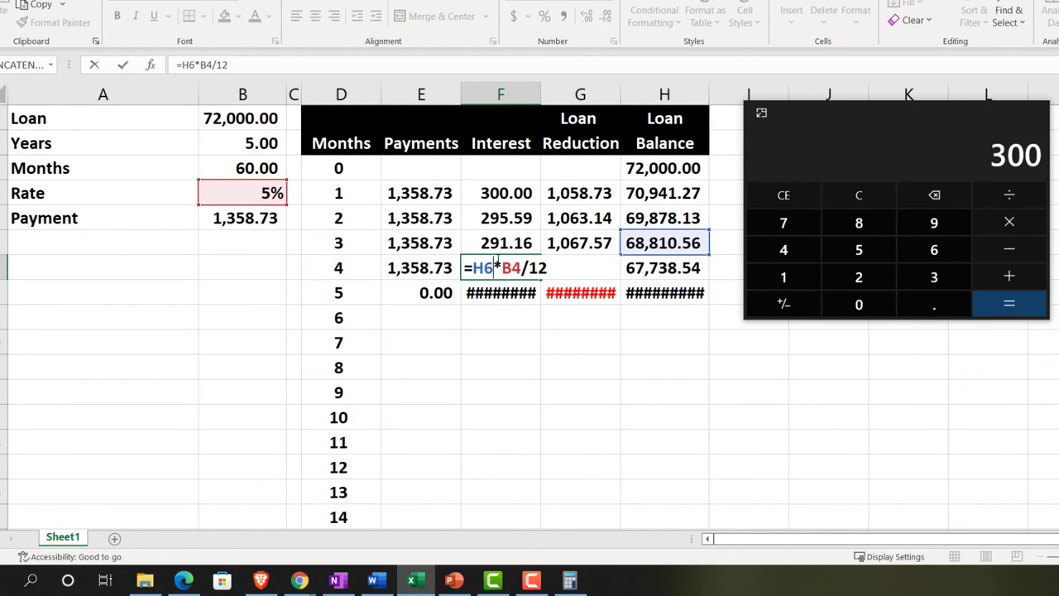
key(Return)
double_click(487, 292)
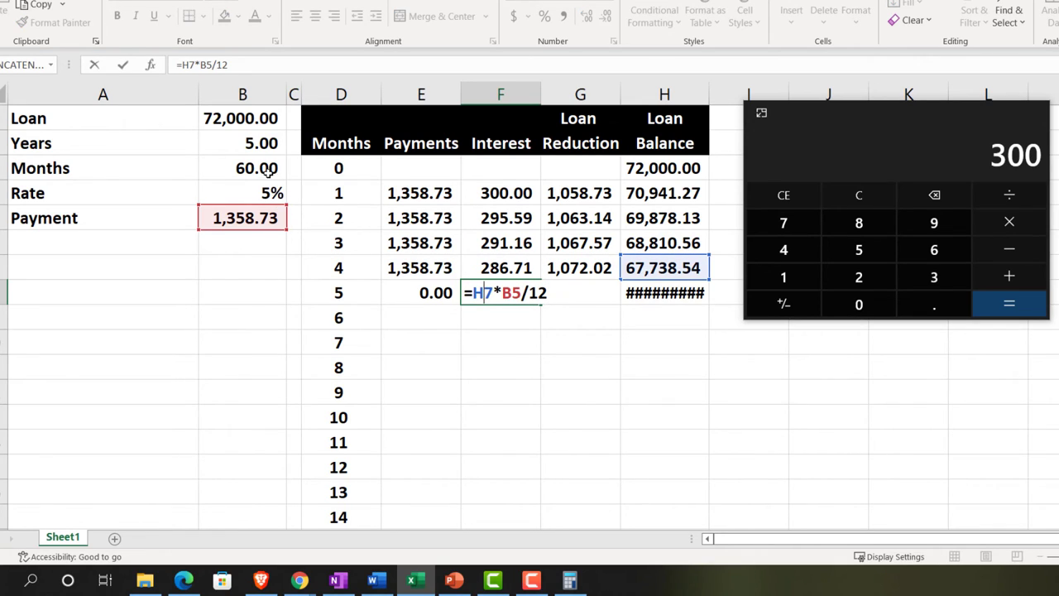
key(Return)
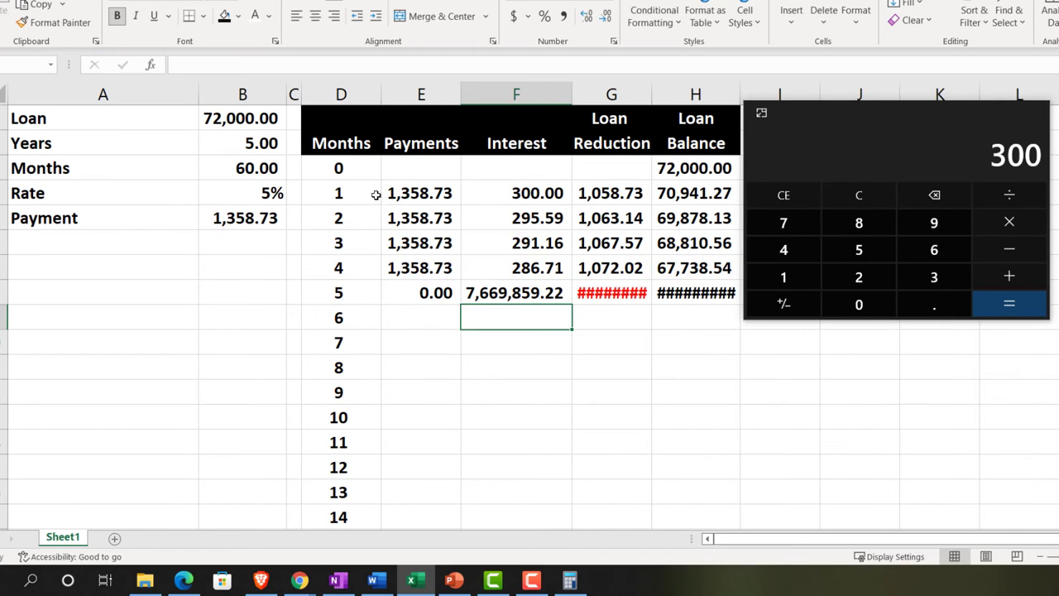
Enter the month-5 Loan Reduction and Loan Balance formulas, then close the Calculator
double_click(598, 285)
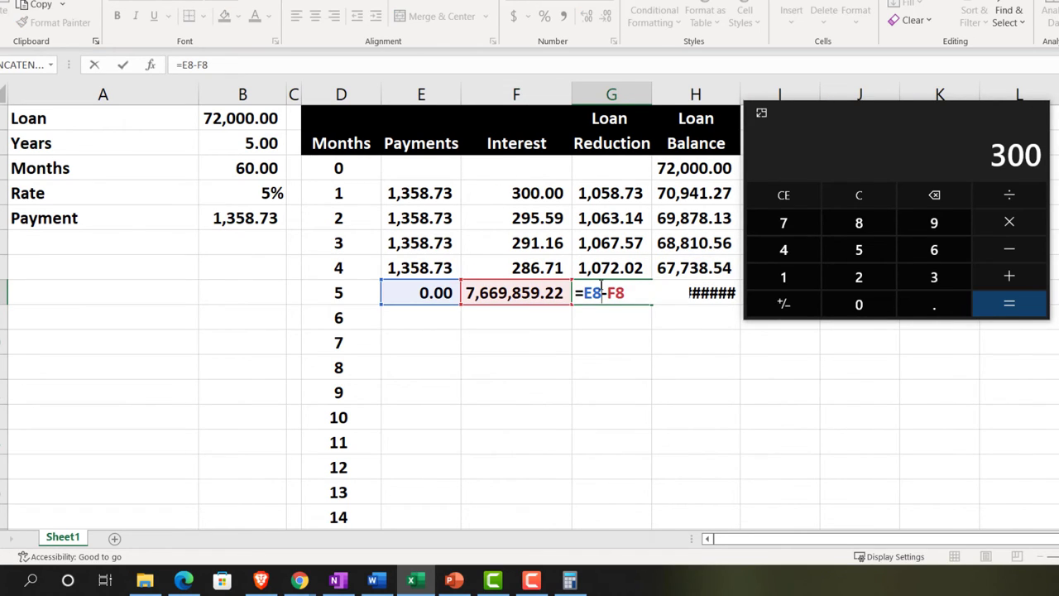
key(Return)
click(712, 291)
double_click(713, 289)
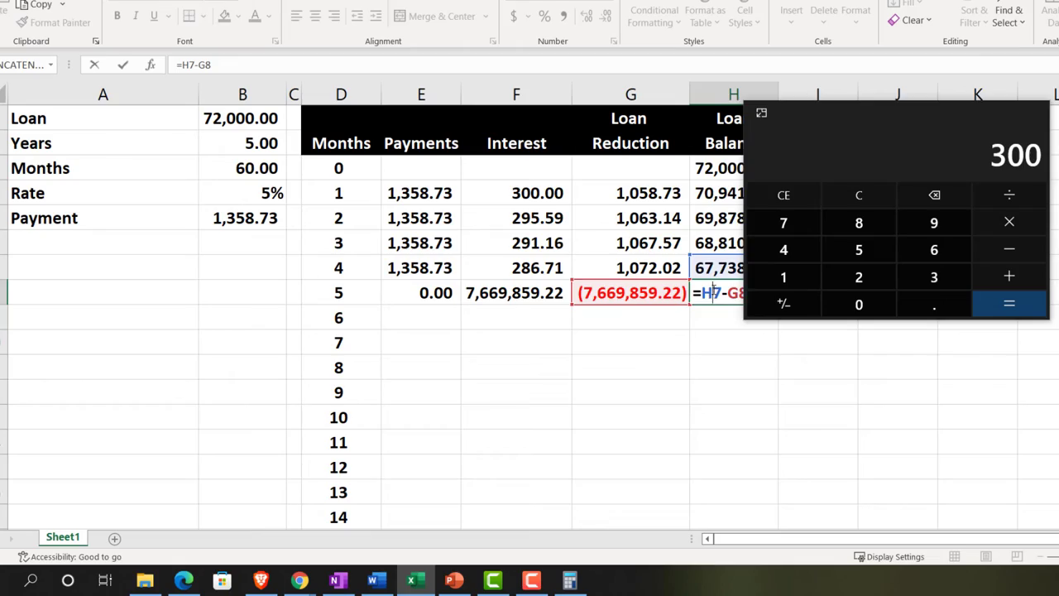
key(Return)
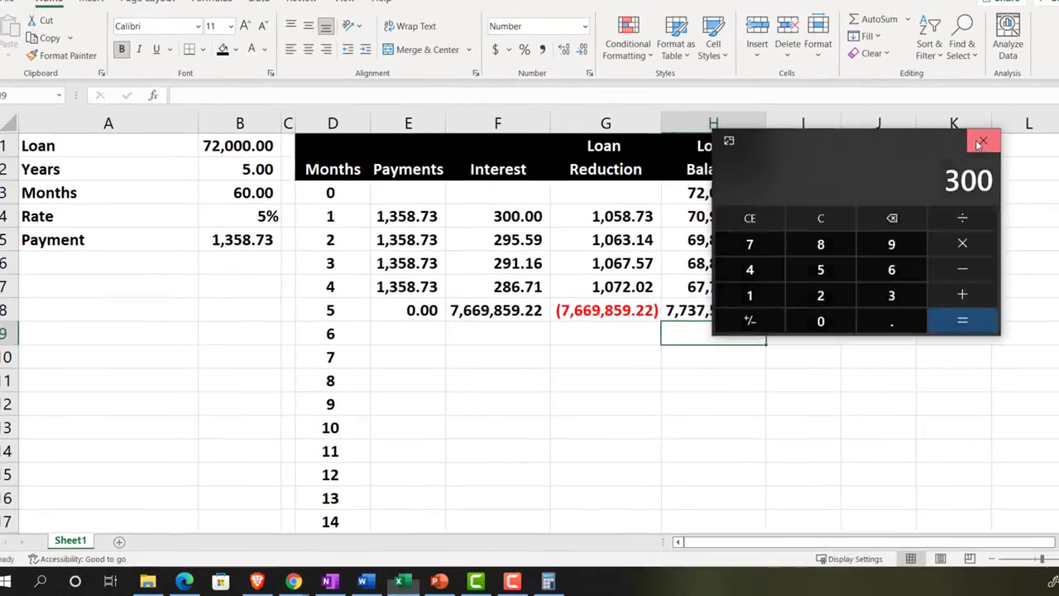
click(980, 143)
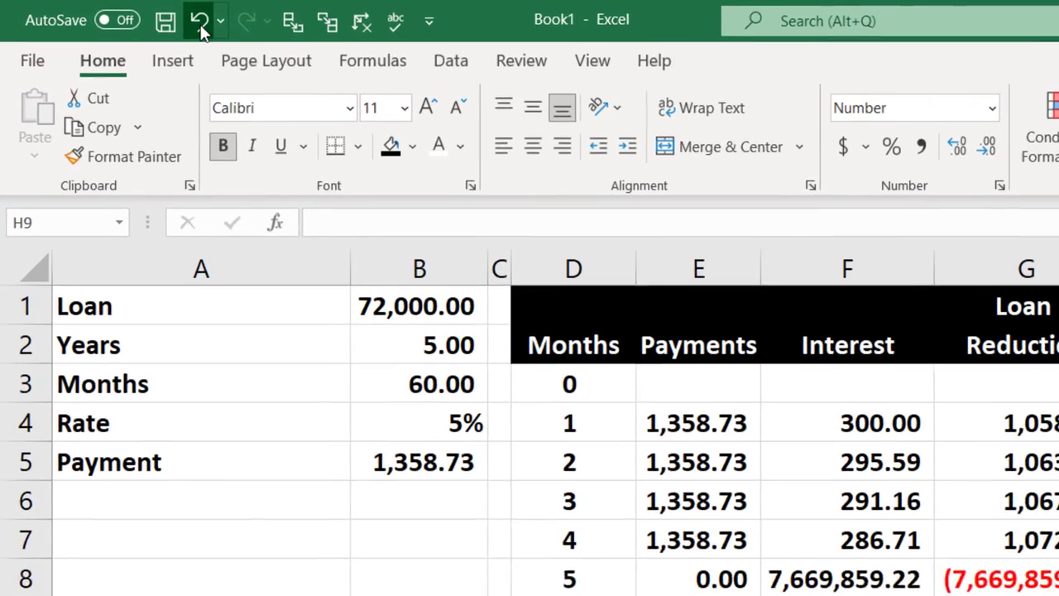
Undo the month-5 edits until row 8 is cleared
click(202, 25)
click(202, 24)
click(201, 25)
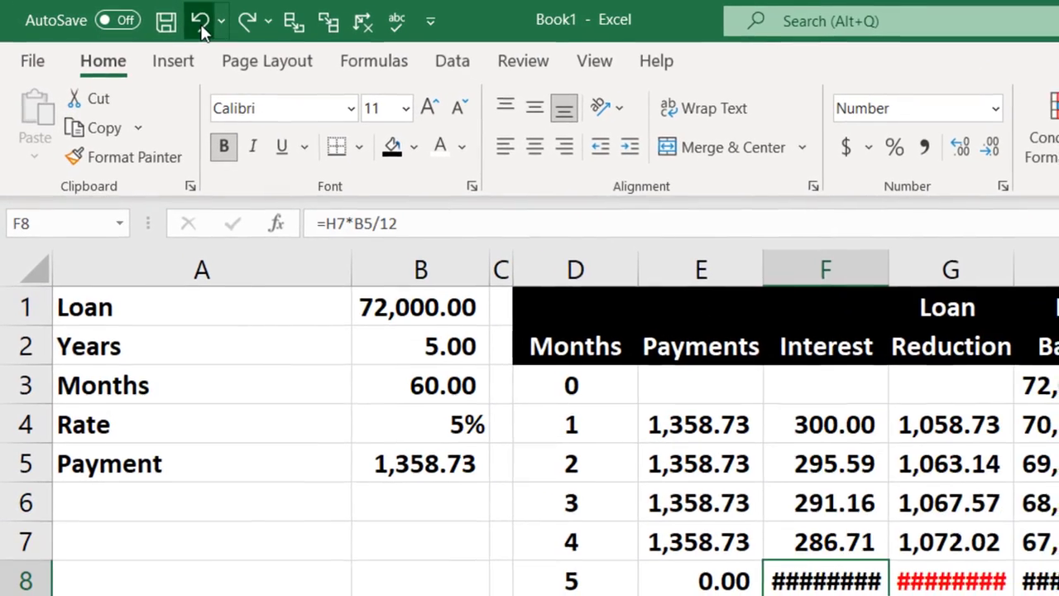
click(202, 24)
click(202, 25)
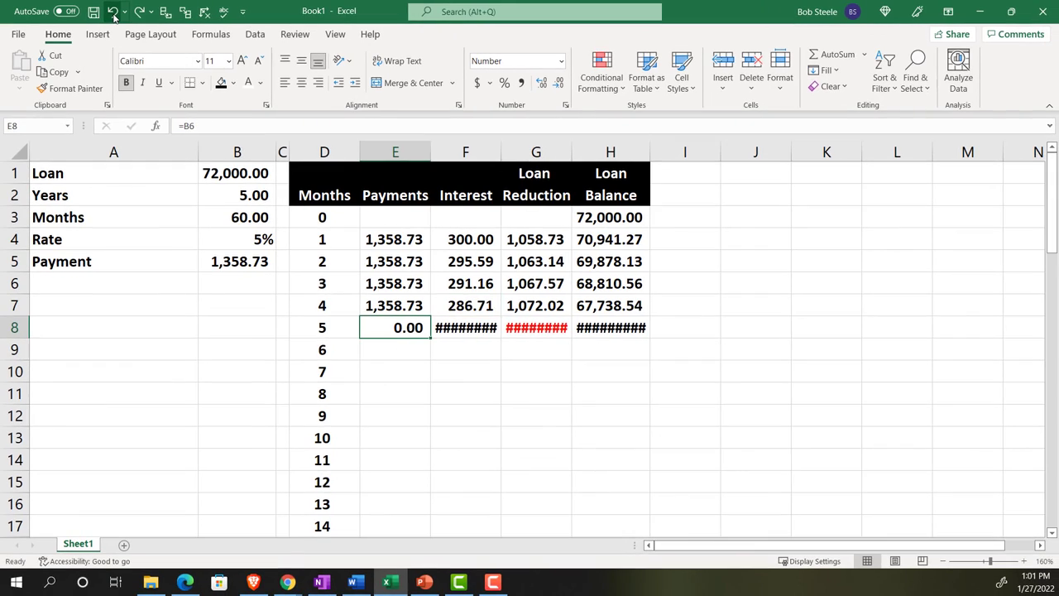
click(114, 16)
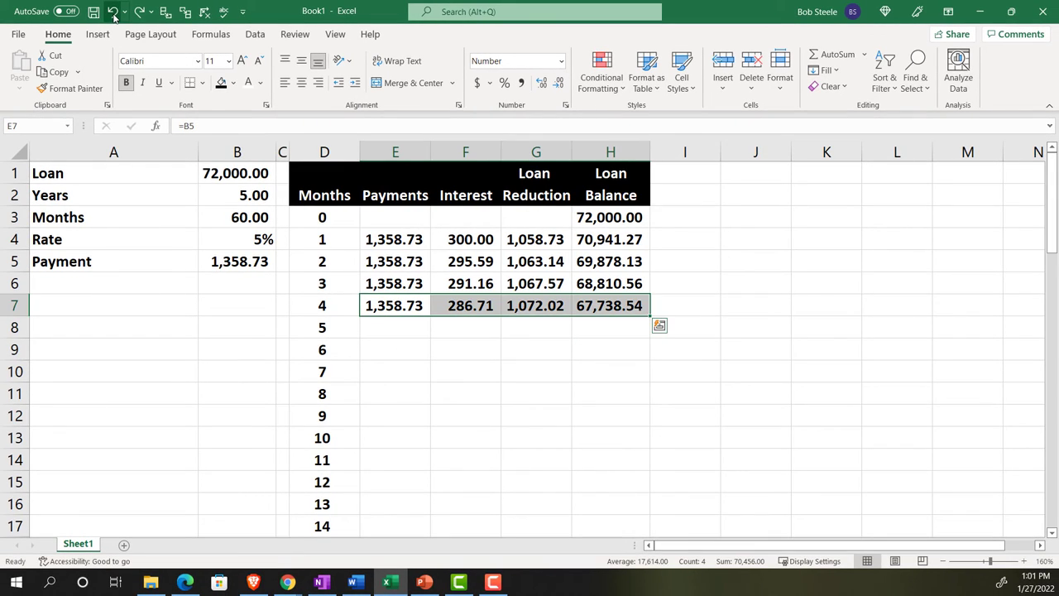
click(407, 366)
Change the month-4 Payments formula in E7 to =$B$5
click(387, 308)
text(=B5)
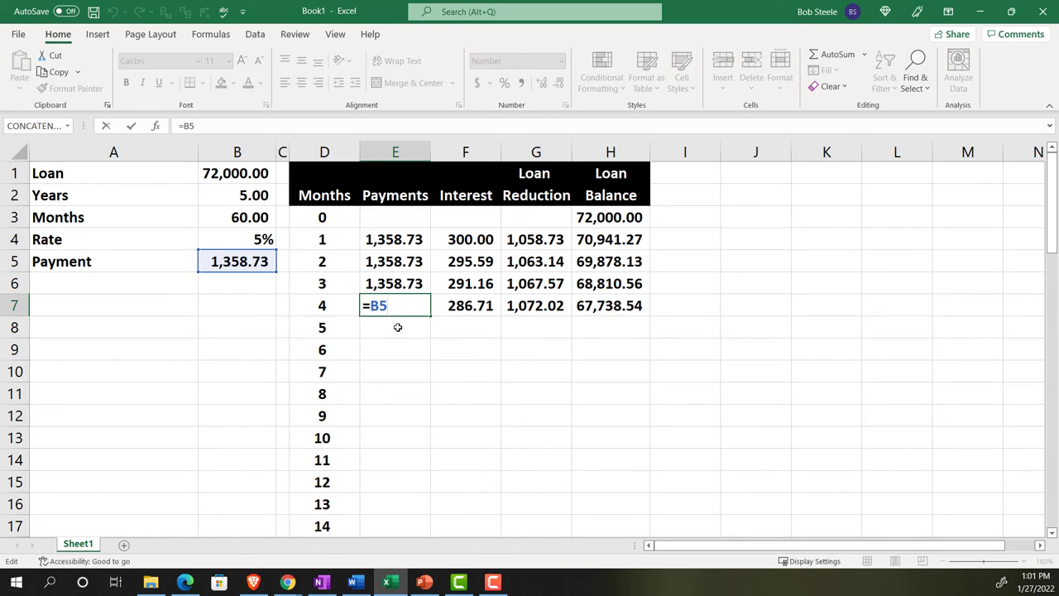
key(F4)
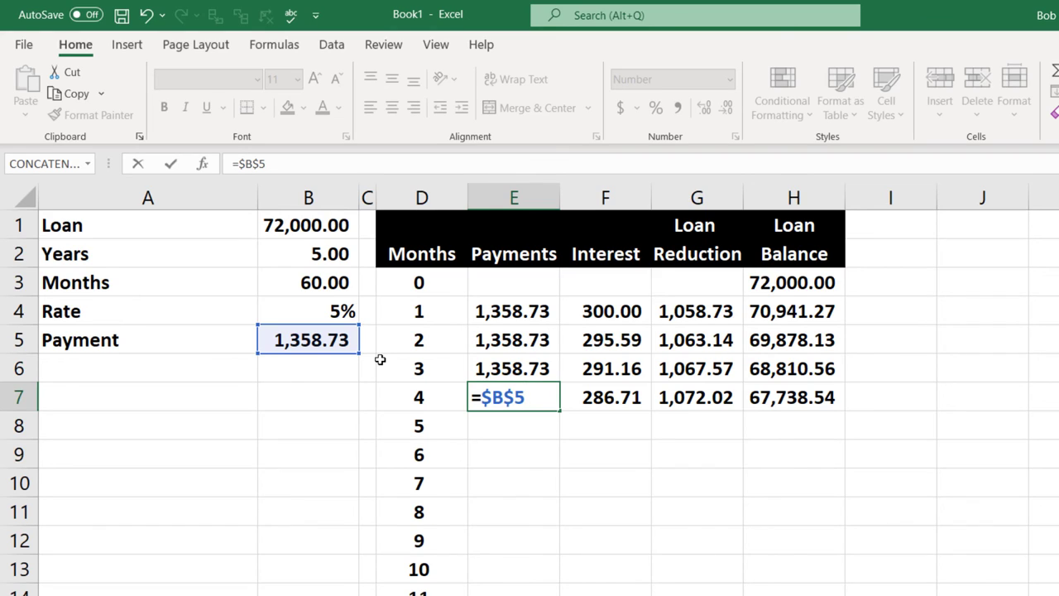
key(Return)
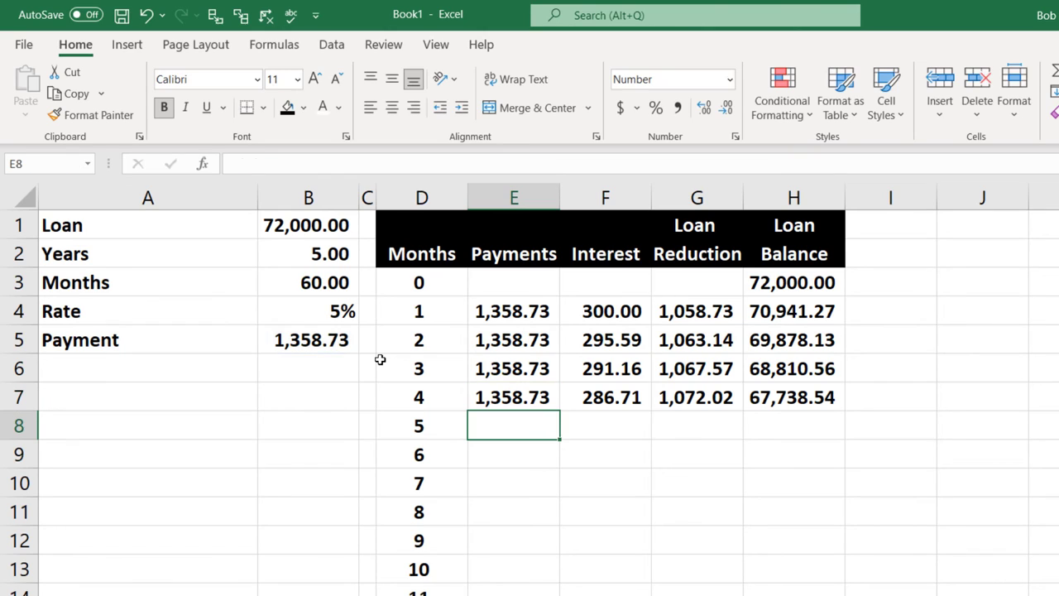
double_click(623, 396)
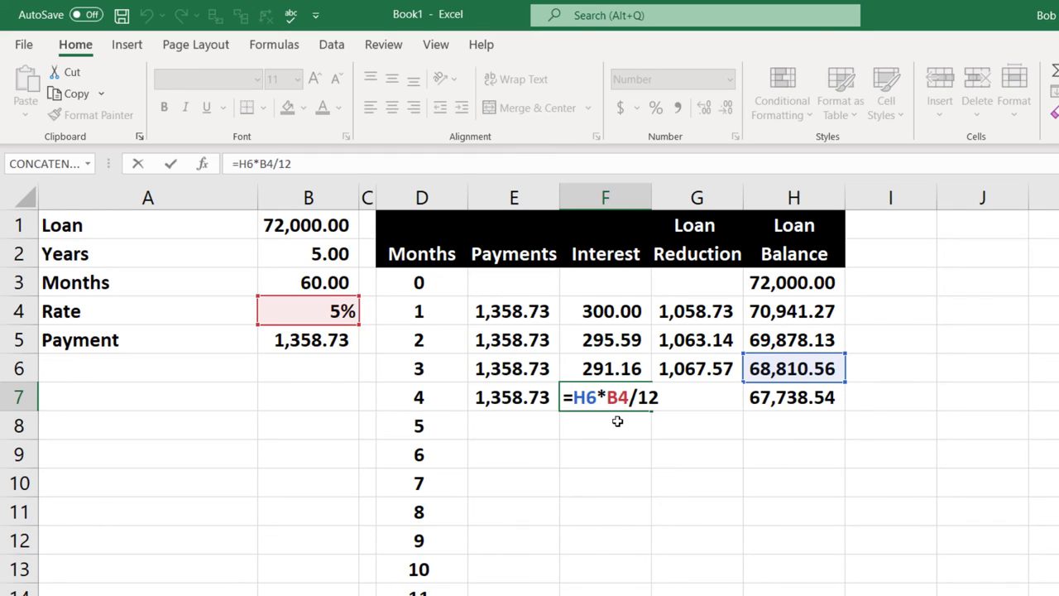
Lock the F7 interest rate reference to $B$4 and verify the G7 and H7 formulas
key(F4)
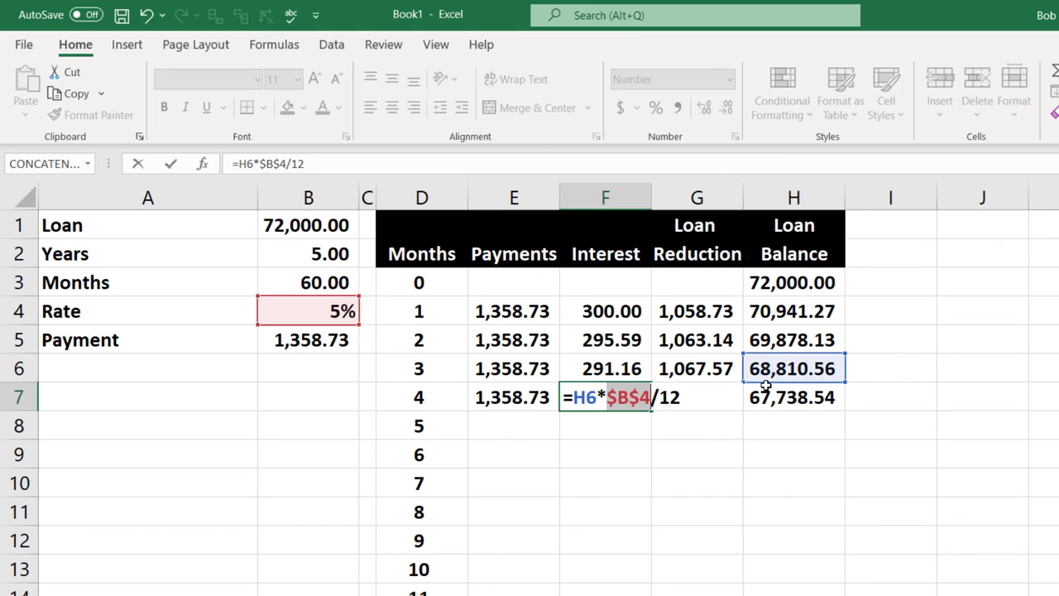
key(Return)
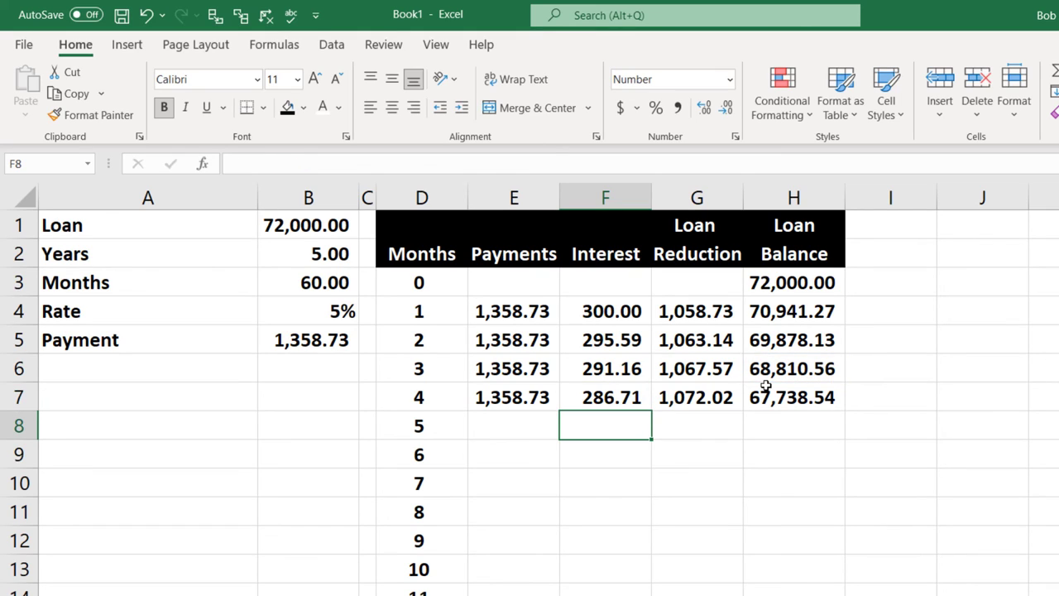
double_click(709, 399)
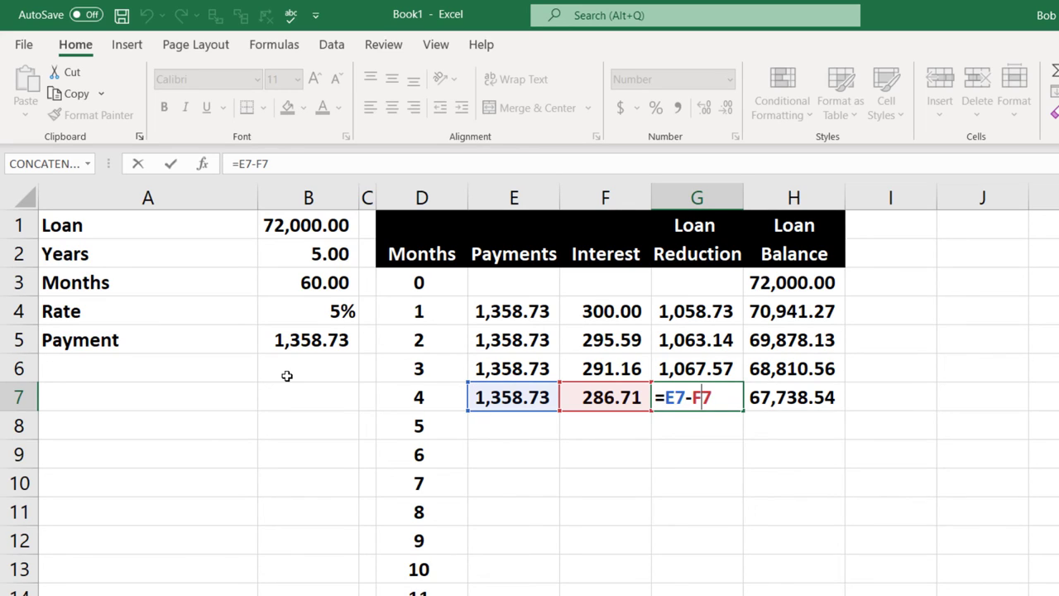
key(Return)
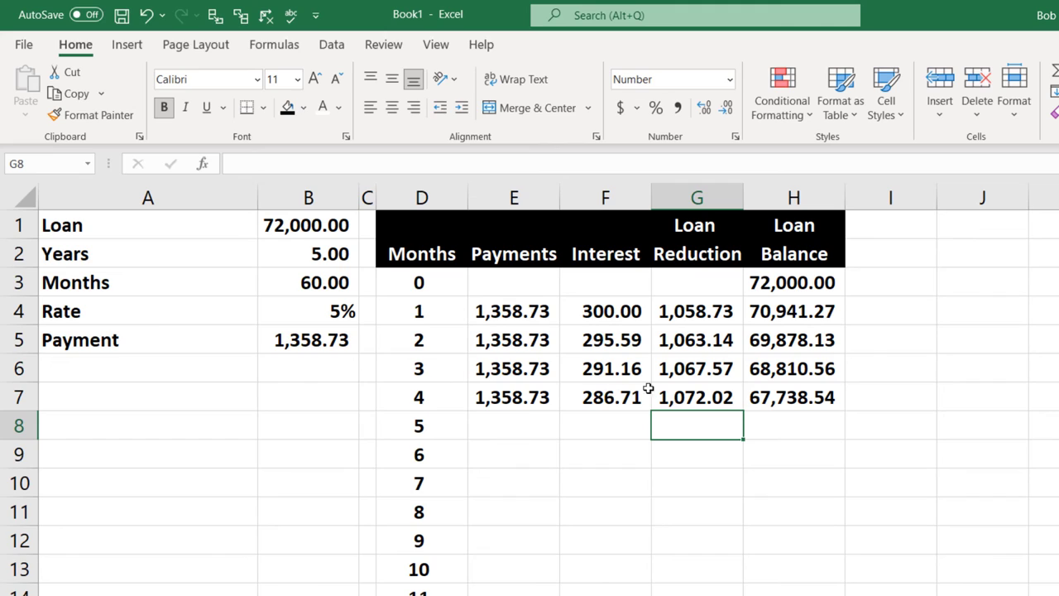
double_click(783, 397)
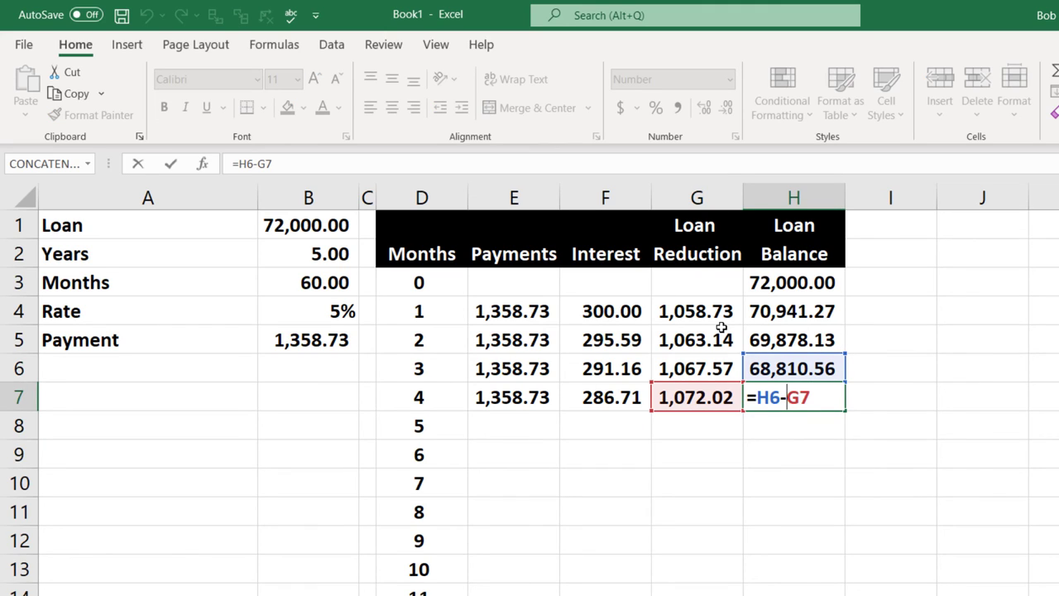
key(Return)
drag(535, 396, 836, 398)
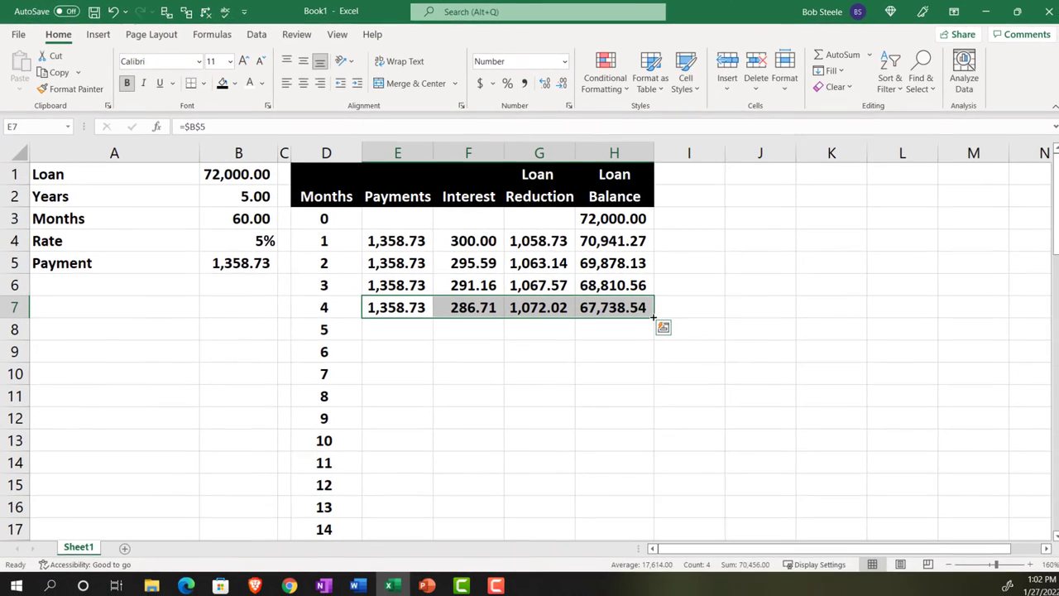
Fill E7:H7 down to row 63, confirm the 0.00 final balance, then select F4:G62
drag(650, 314, 641, 443)
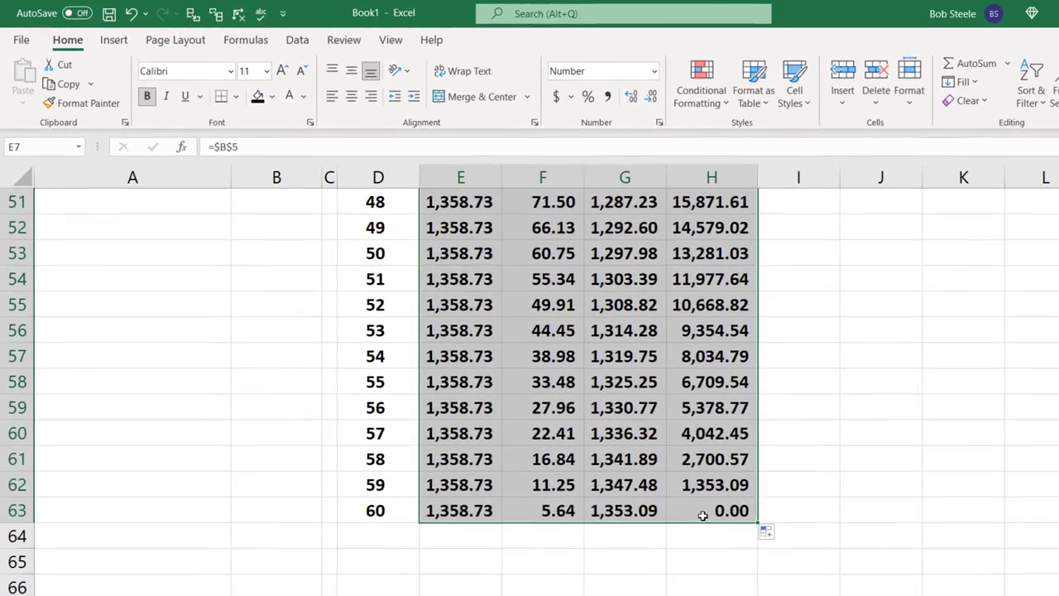
click(703, 514)
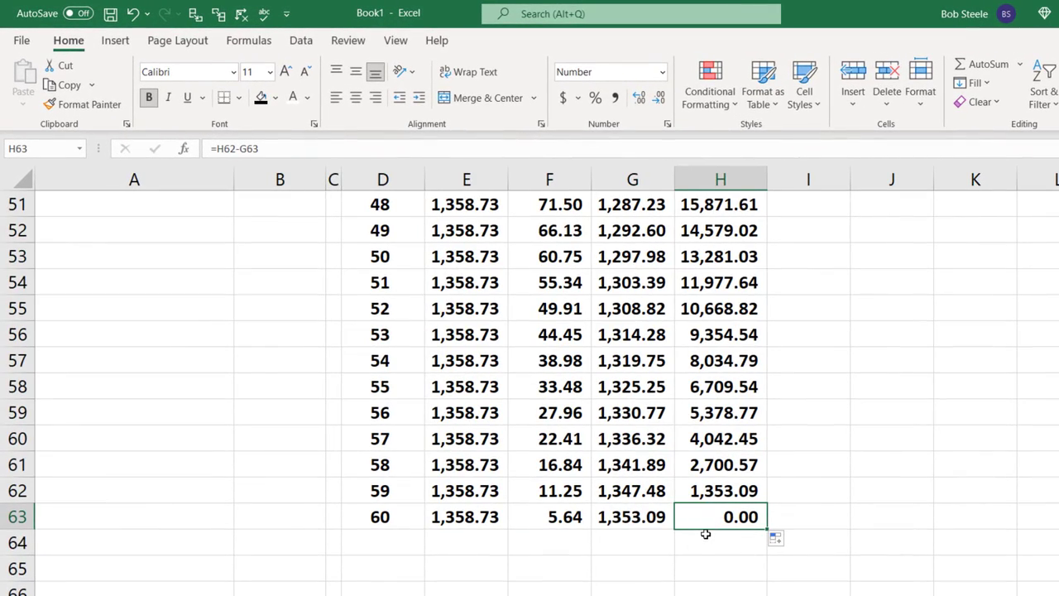
scroll(603, 543, up, 17)
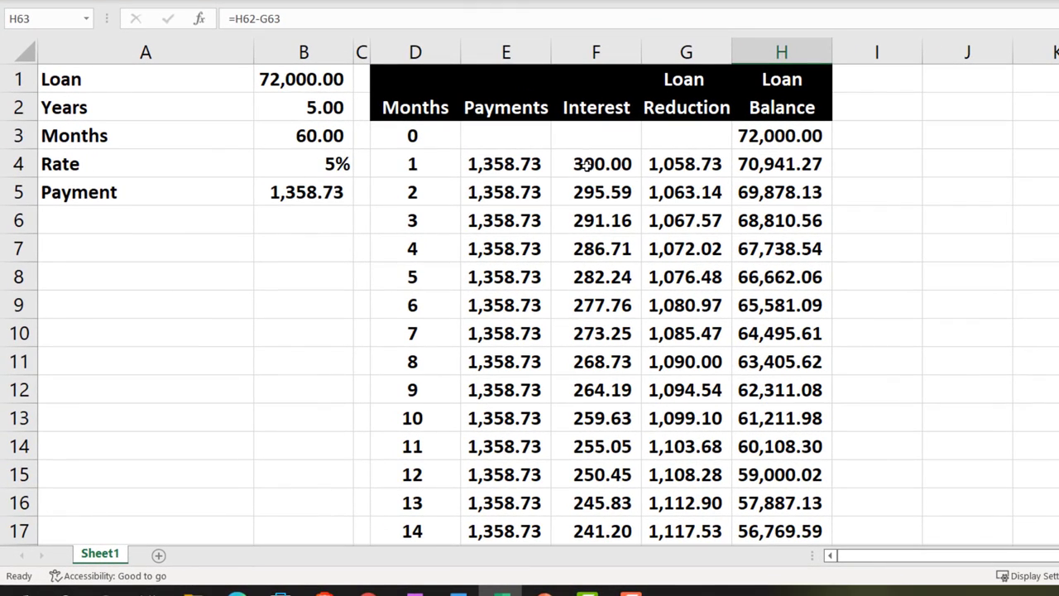
click(498, 247)
drag(656, 194, 672, 504)
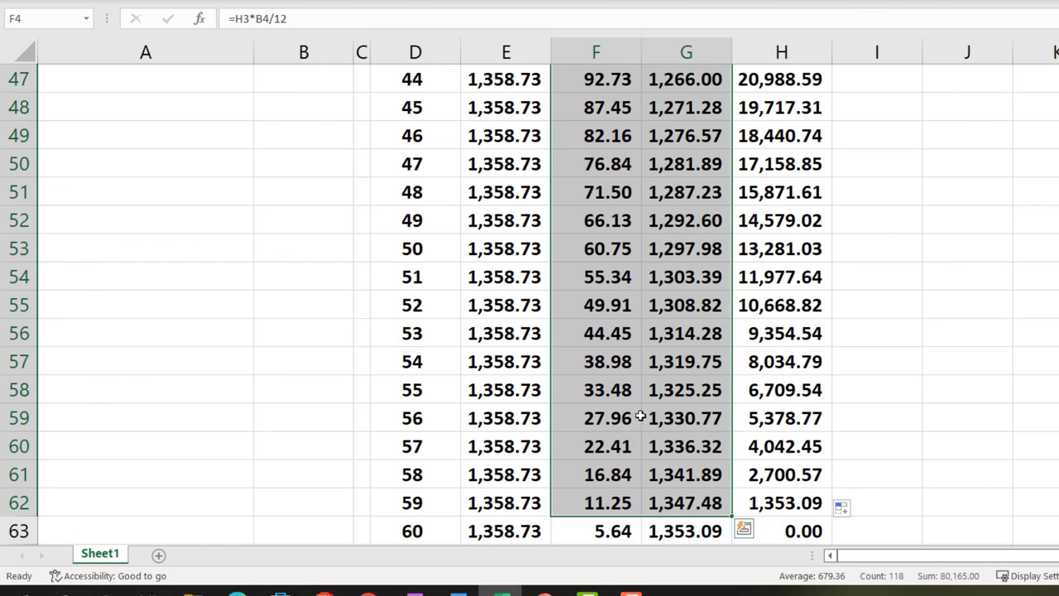
scroll(638, 416, up, 15)
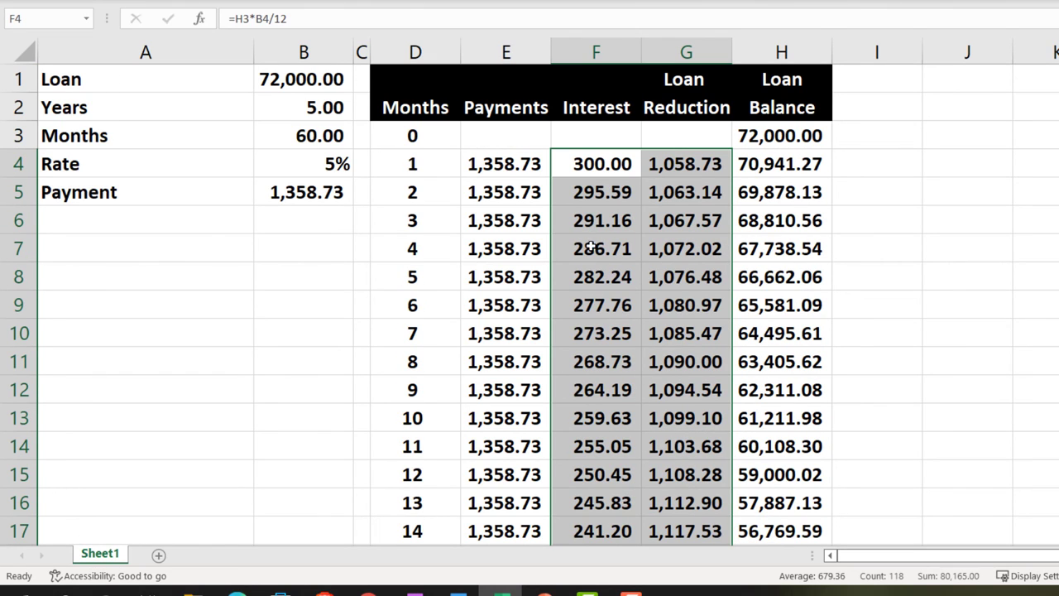
click(491, 165)
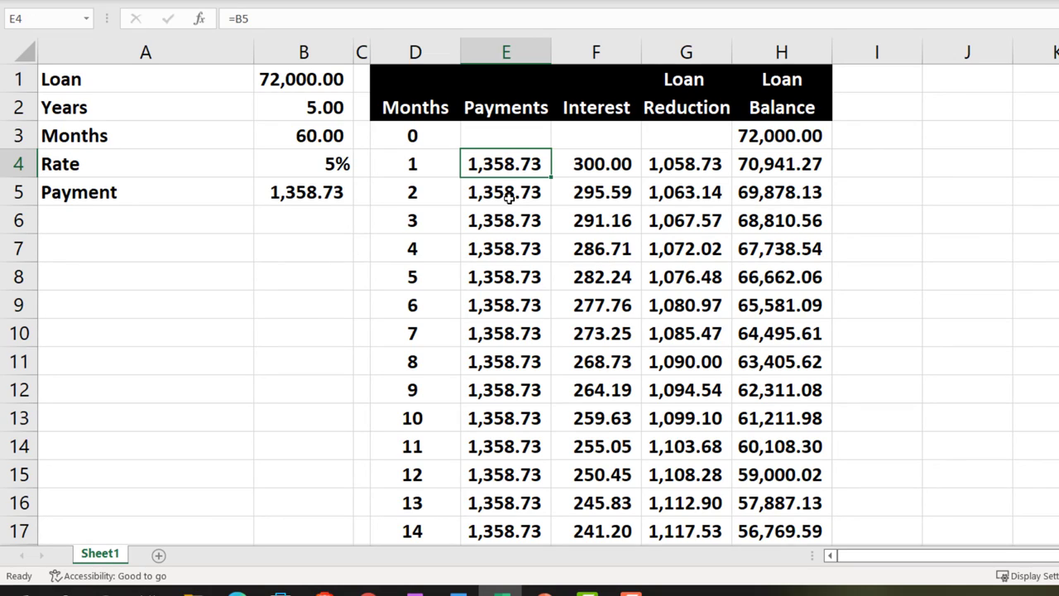
drag(435, 166, 755, 163)
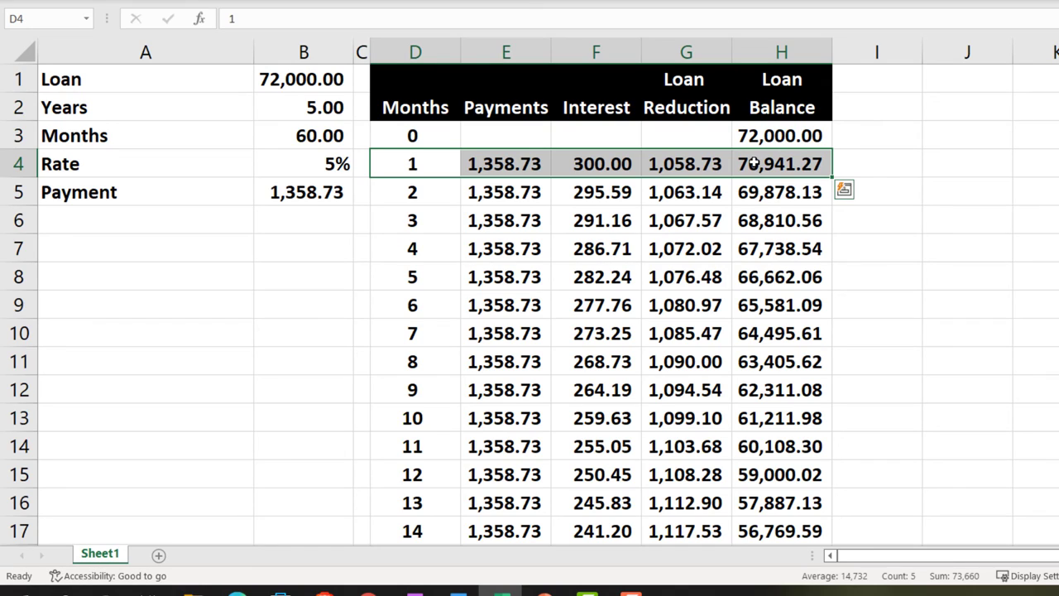
drag(608, 192, 653, 193)
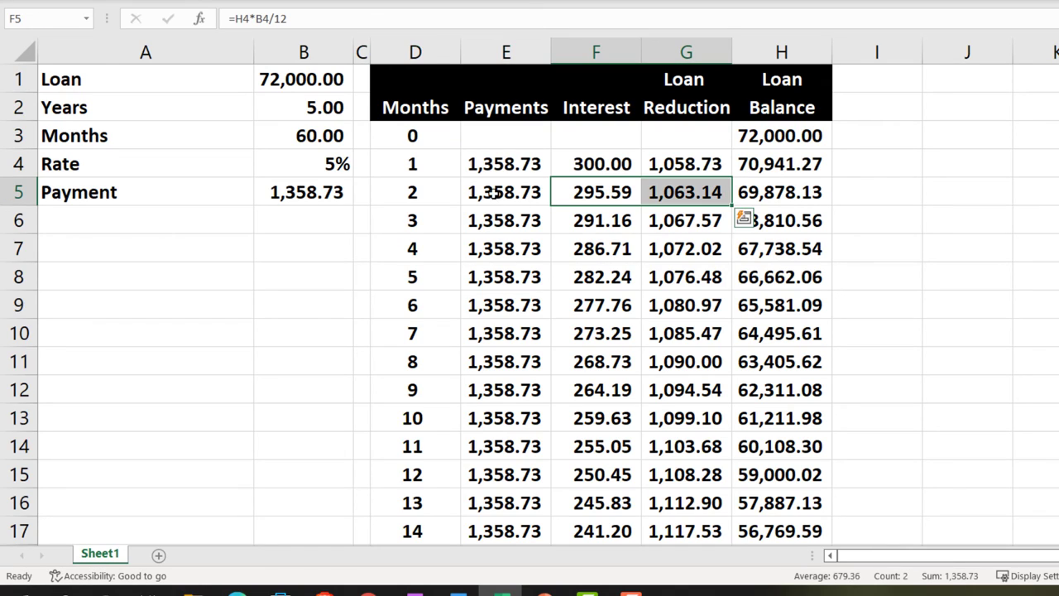
drag(561, 223, 645, 220)
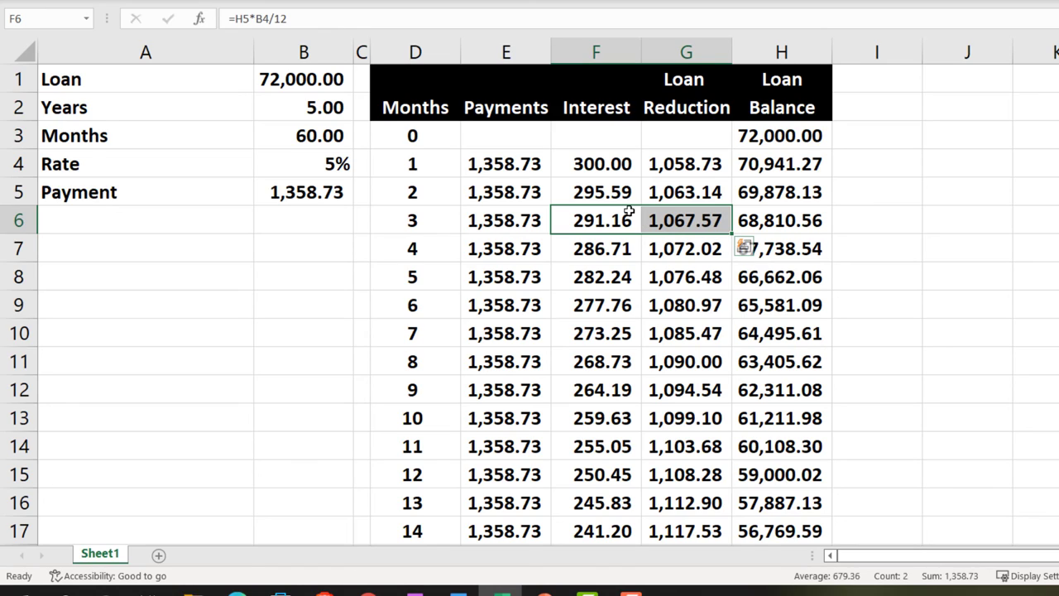
drag(413, 164, 776, 163)
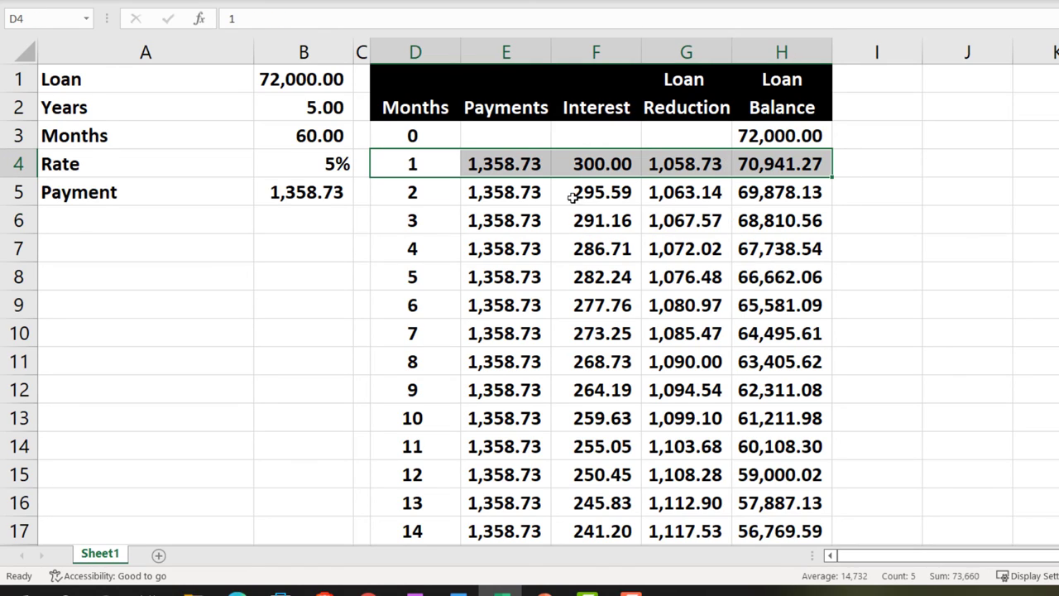
drag(446, 192, 742, 192)
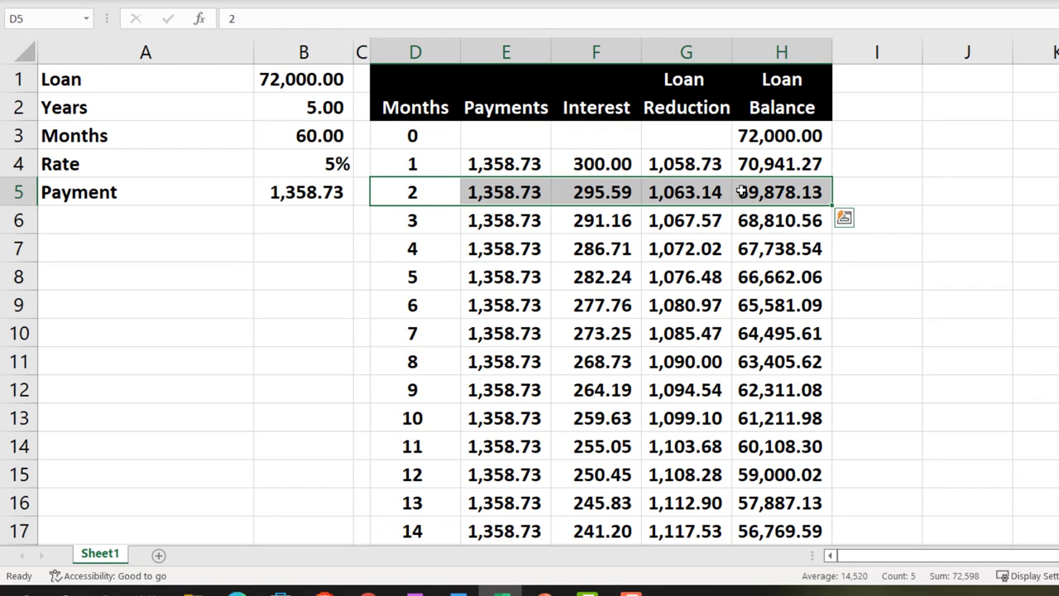
click(320, 189)
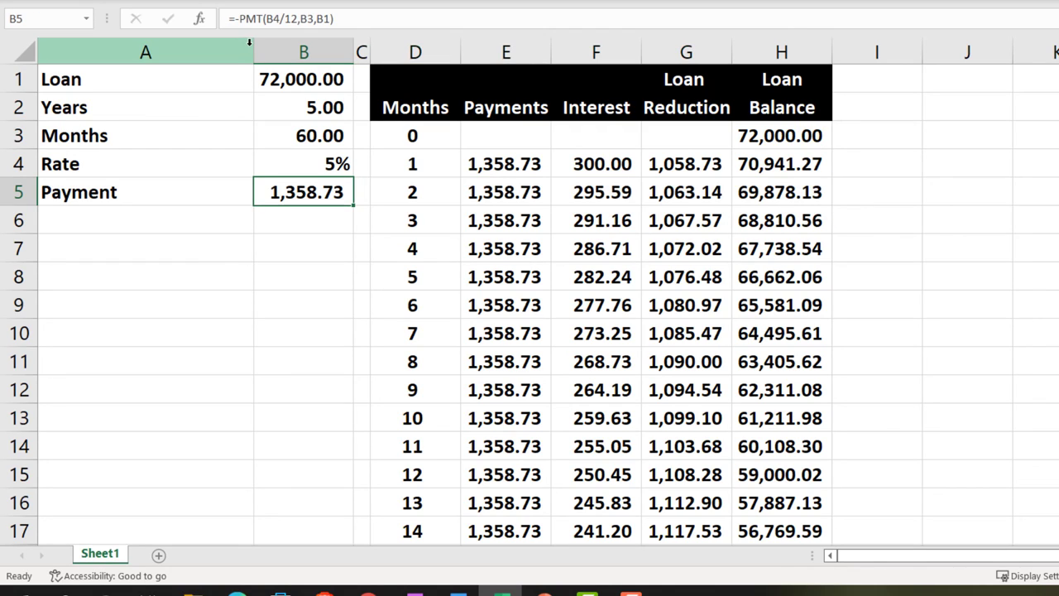
Narrow column A and apply All Borders to A1:B5 and the table D3:H63
drag(253, 51, 190, 51)
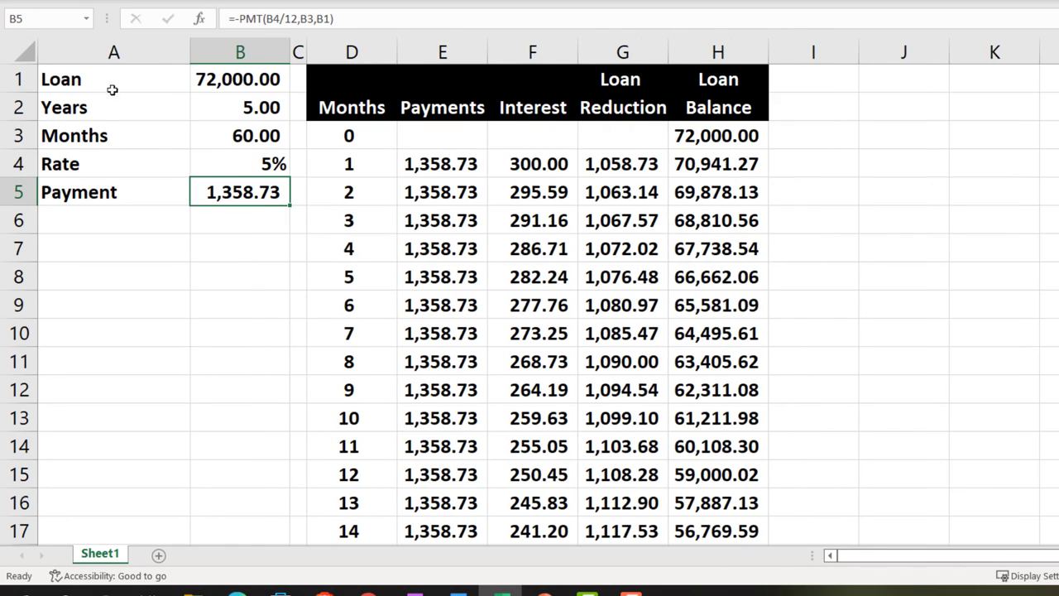
drag(113, 90, 214, 190)
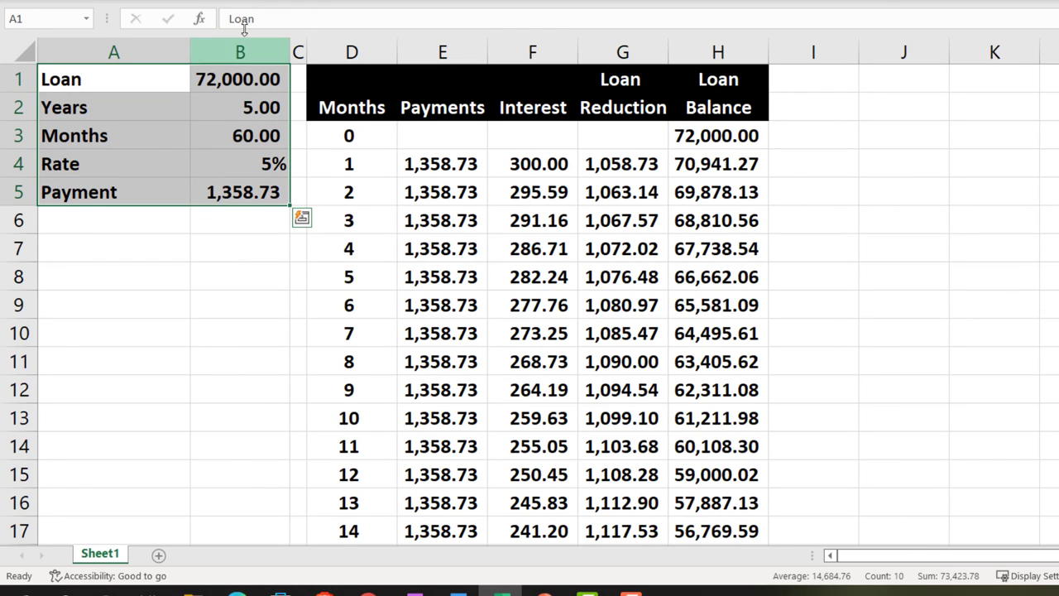
click(244, 2)
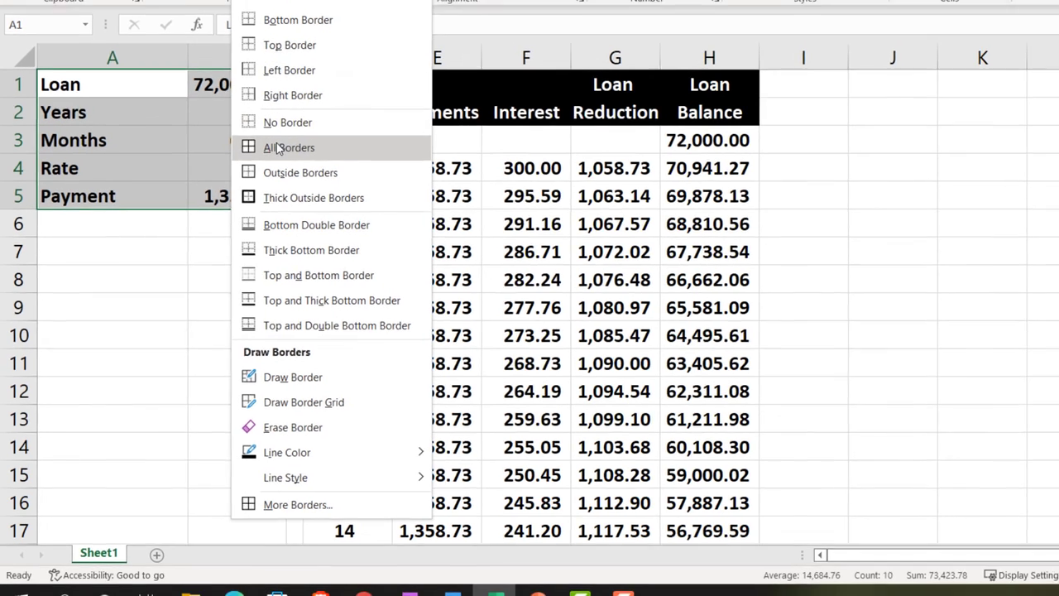
click(278, 147)
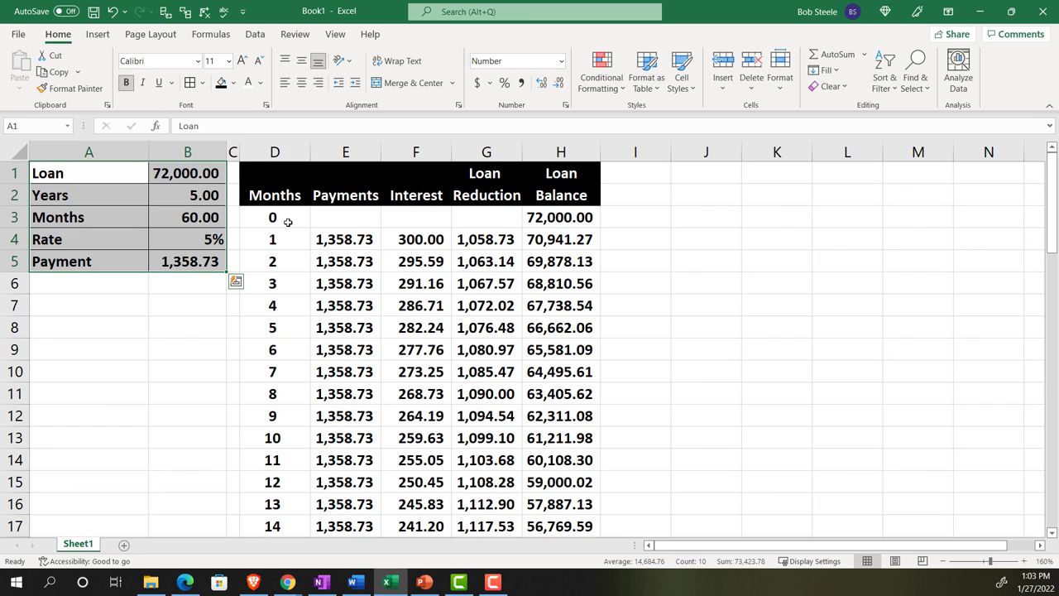
drag(287, 221, 536, 480)
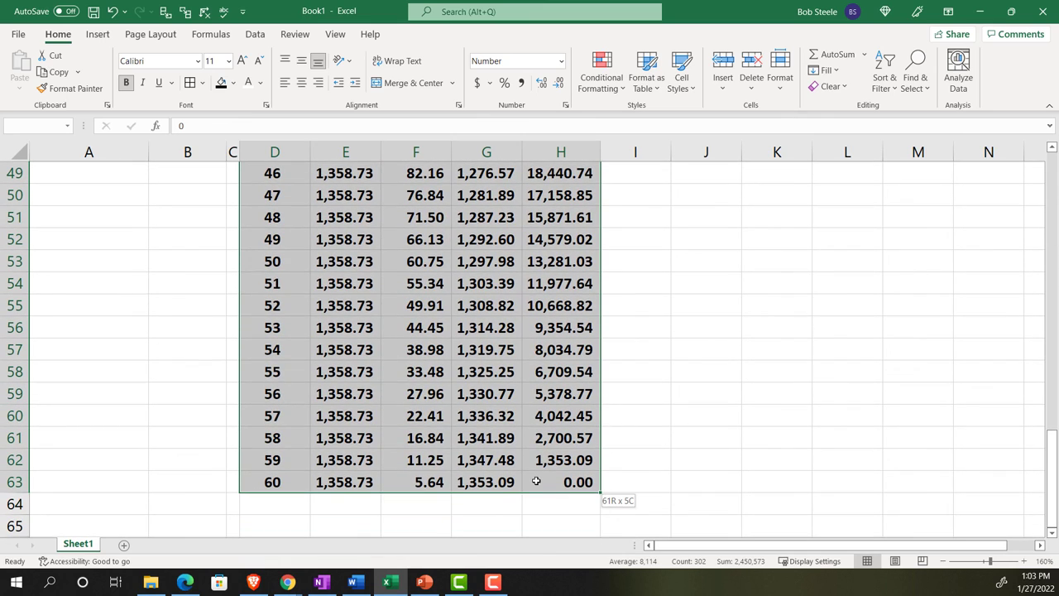
scroll(469, 330, up, 10)
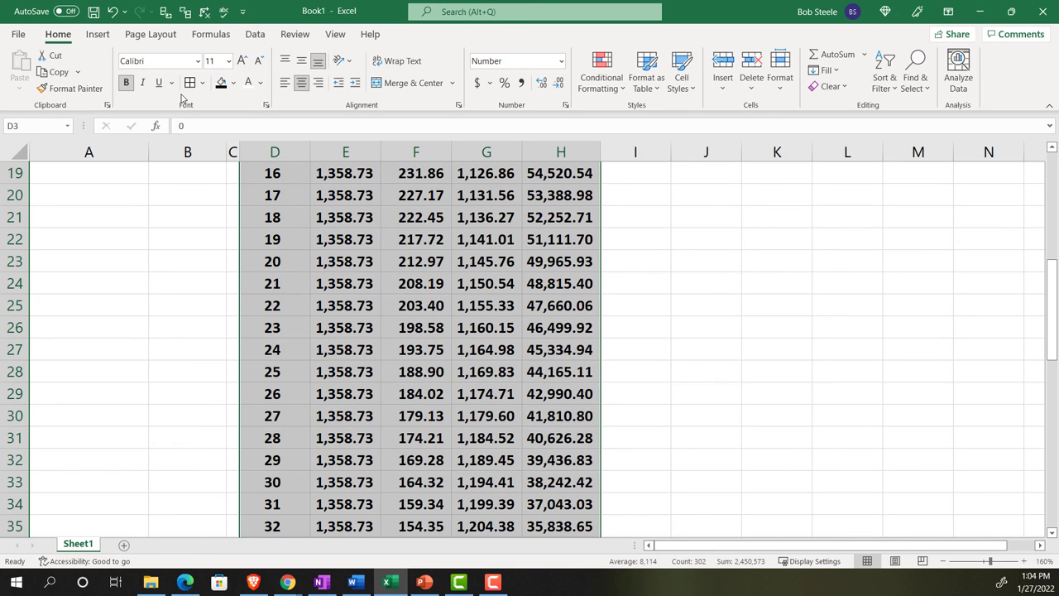
scroll(412, 282, up, 6)
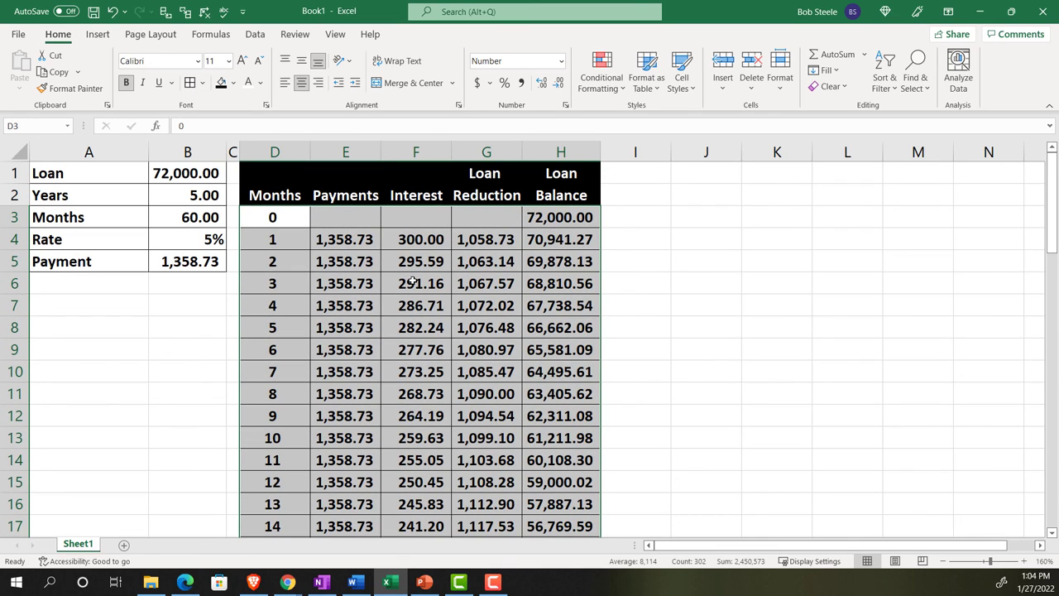
click(412, 282)
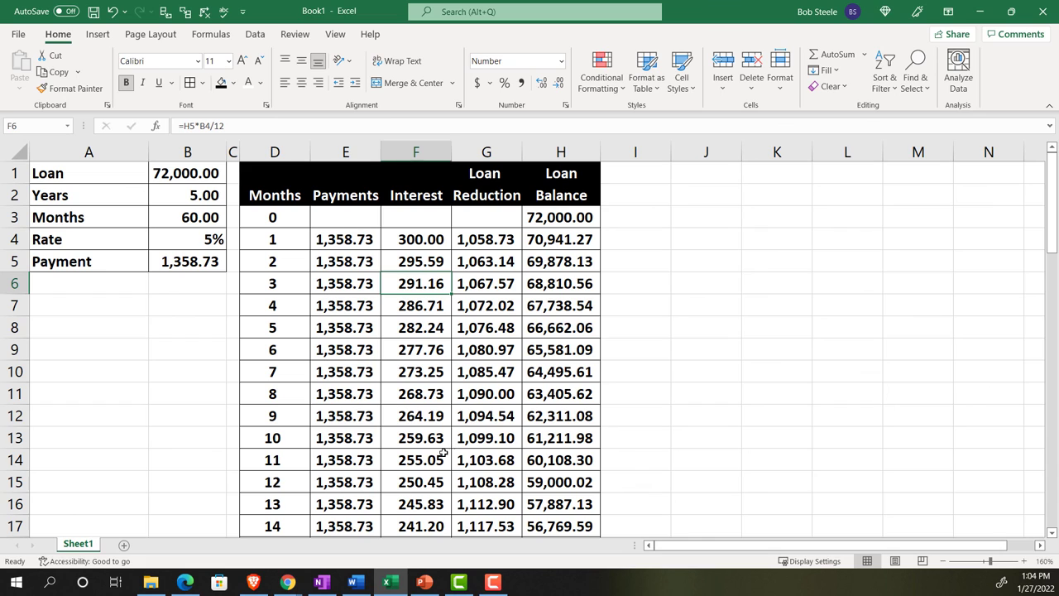
mouse_move(287, 581)
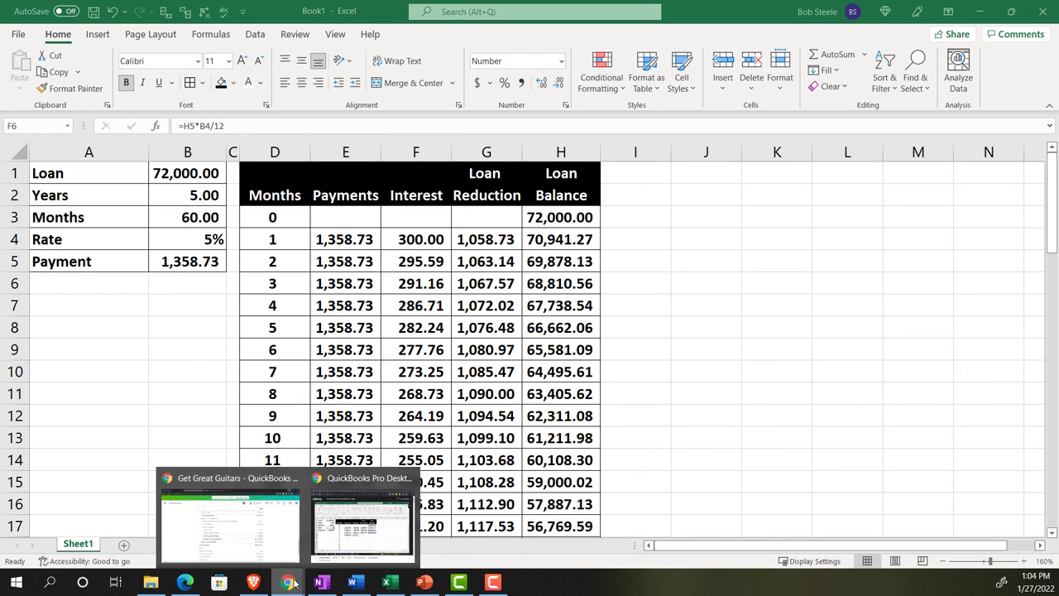
click(232, 509)
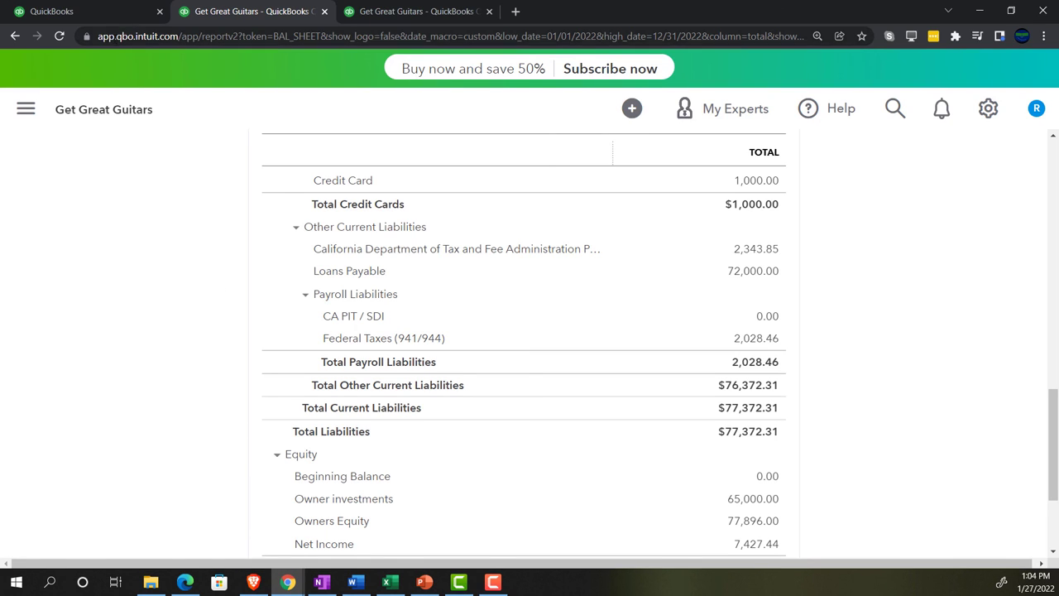
Switch to QuickBooks Online and view the Balance Sheet with Loans Payable 72,000.00
click(97, 14)
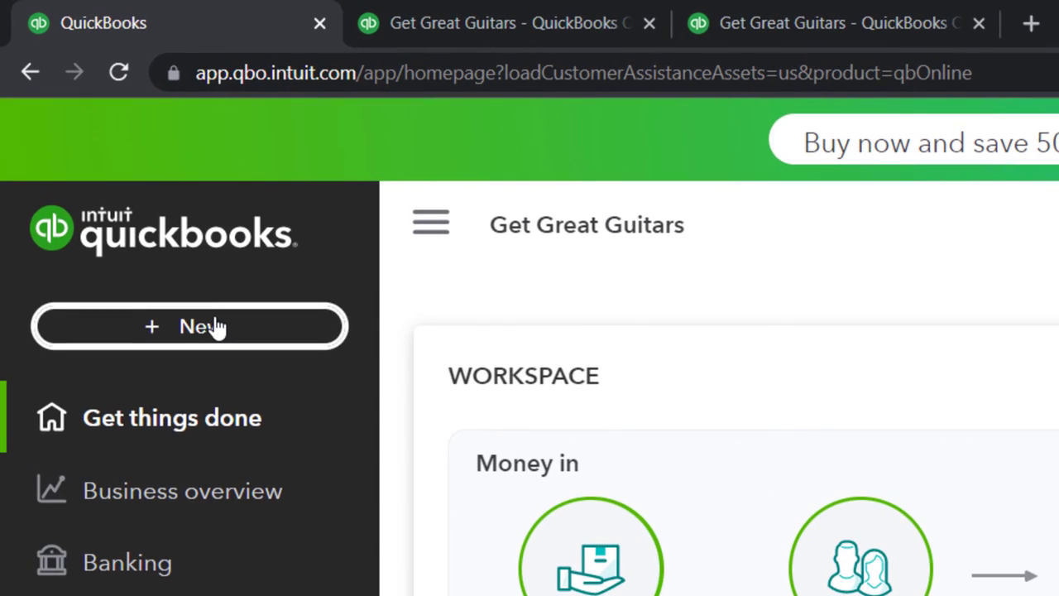
click(214, 327)
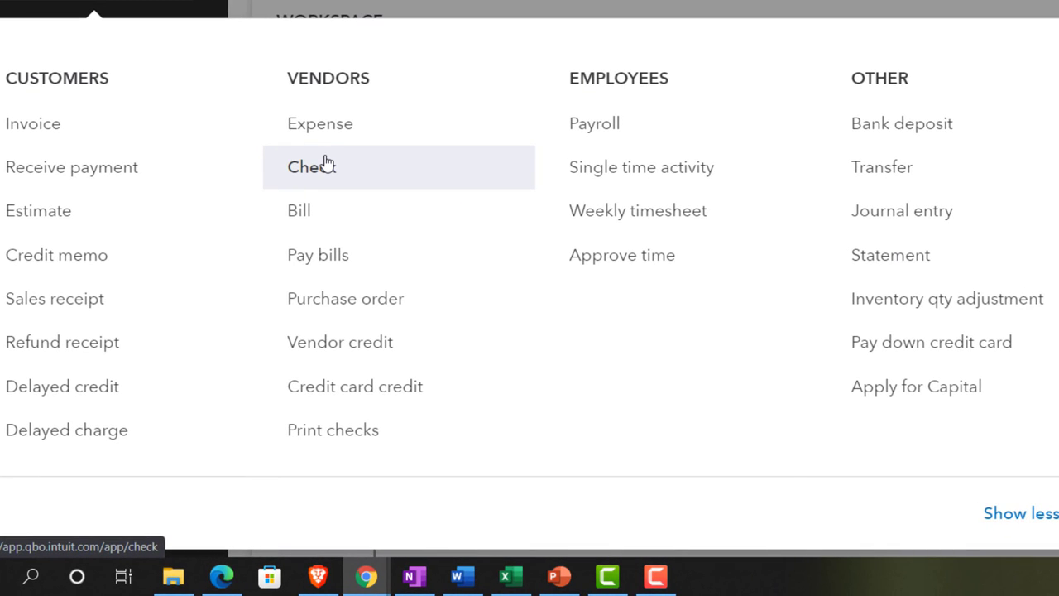
click(302, 6)
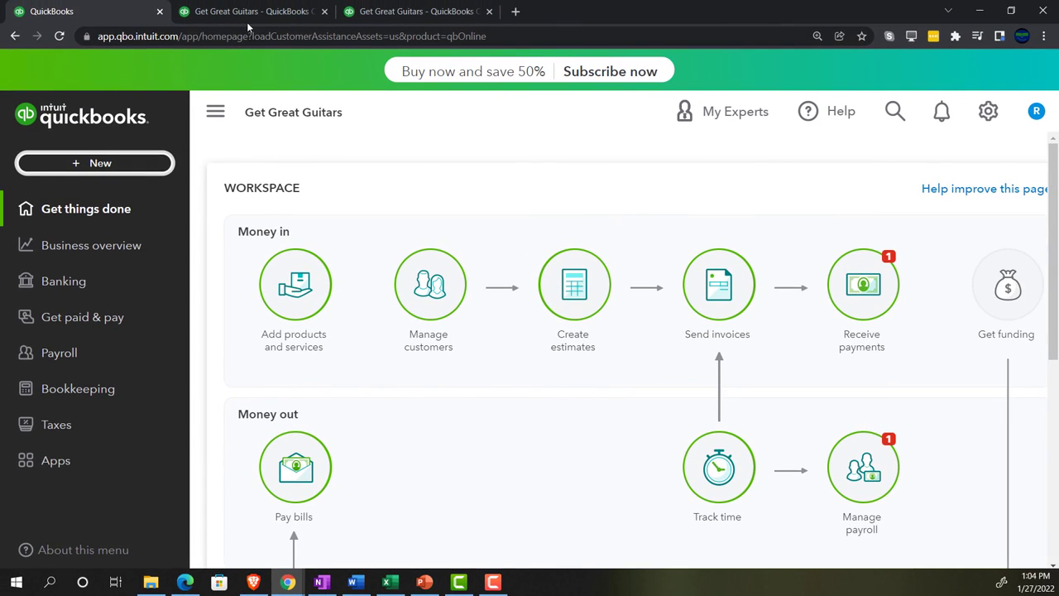
click(244, 11)
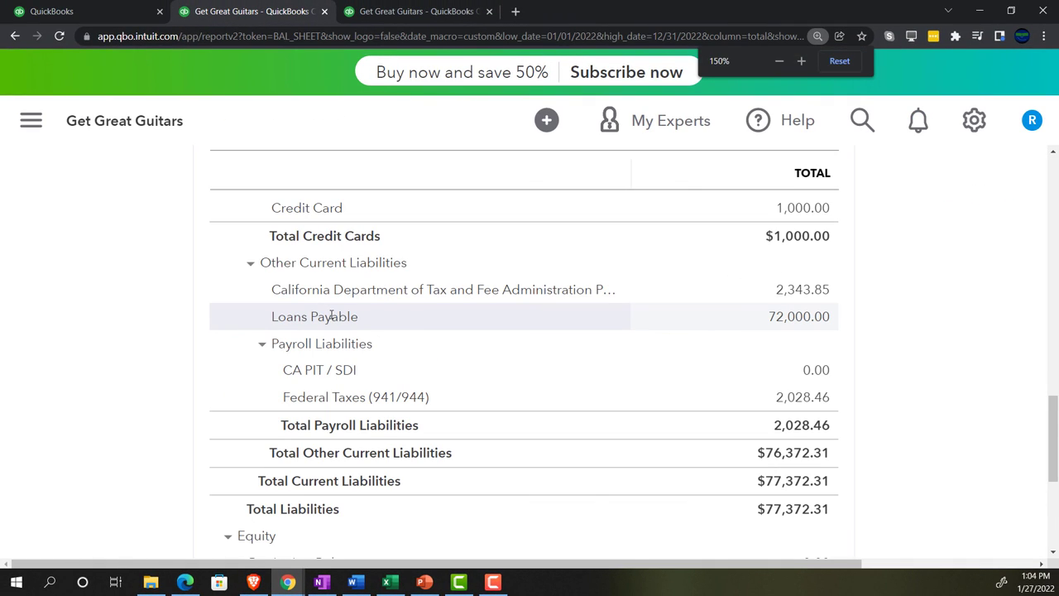
key(ctrl+plus)
scroll(336, 337, up, 2)
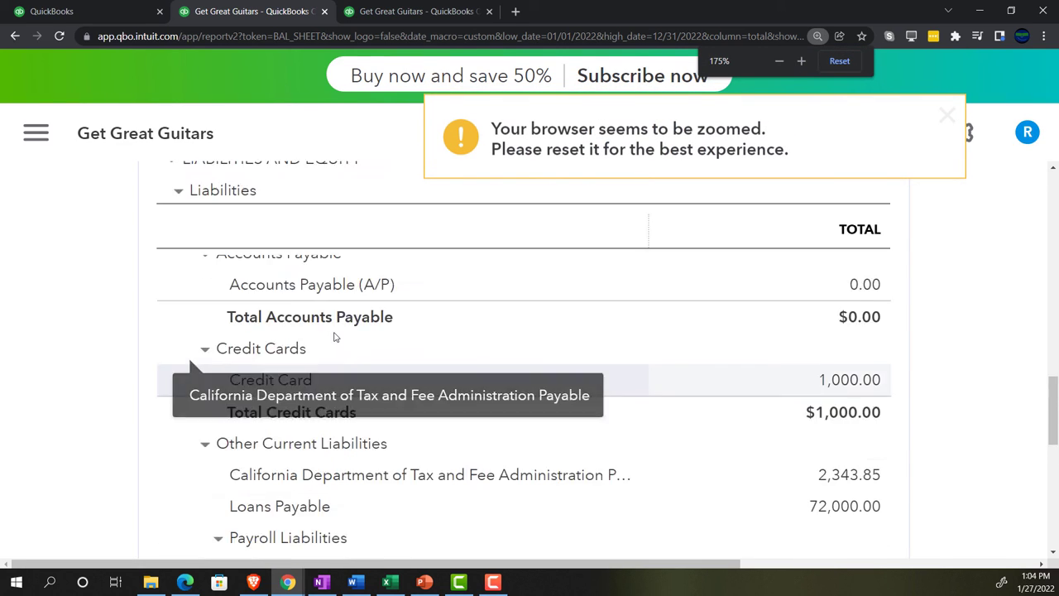
scroll(281, 389, down, 3)
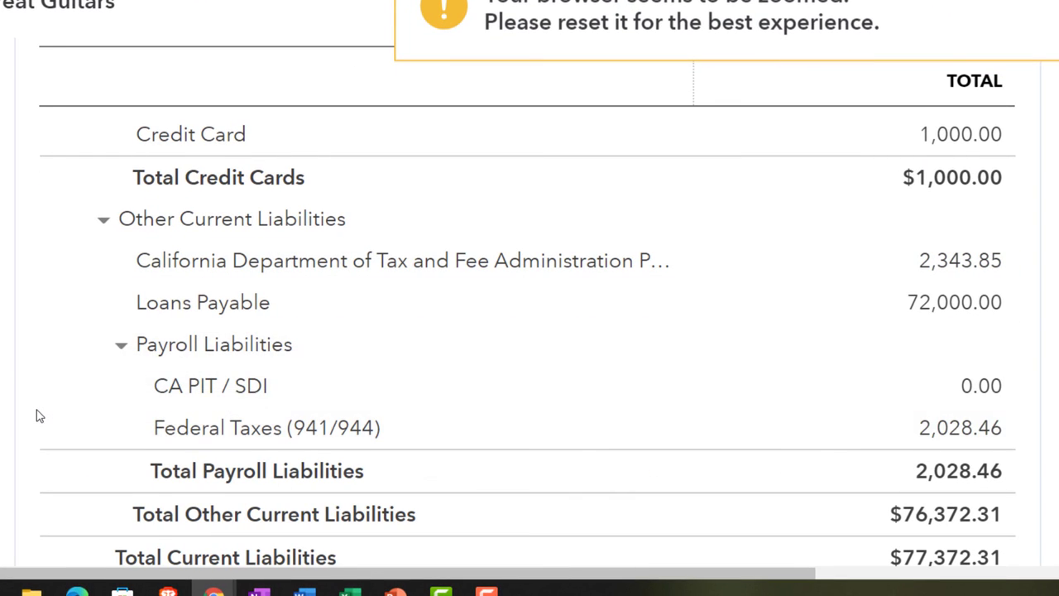
scroll(38, 416, down, 1)
scroll(41, 406, up, 6)
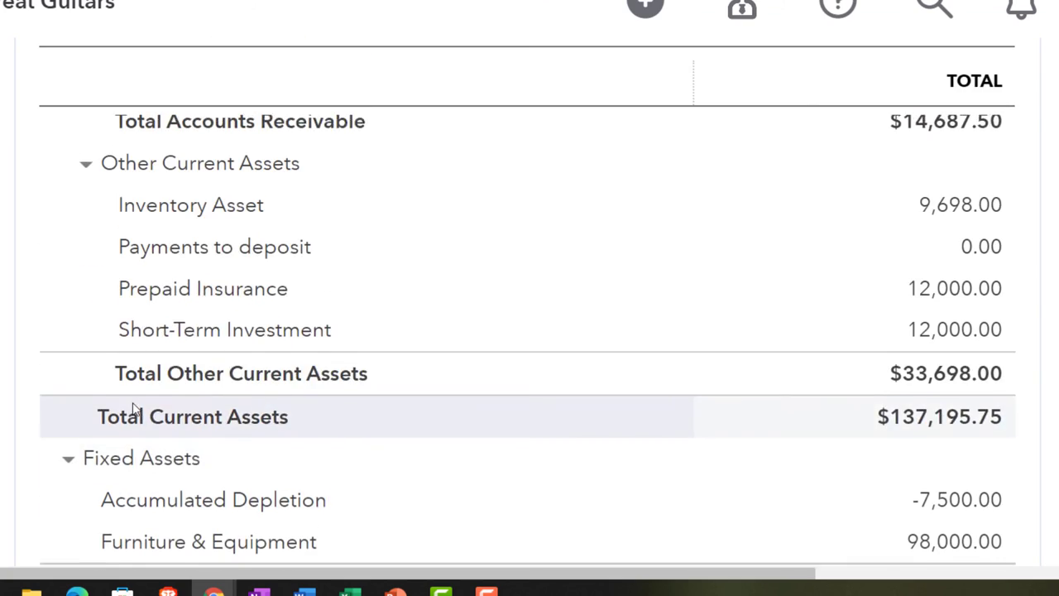
scroll(137, 411, up, 5)
scroll(504, 418, down, 5)
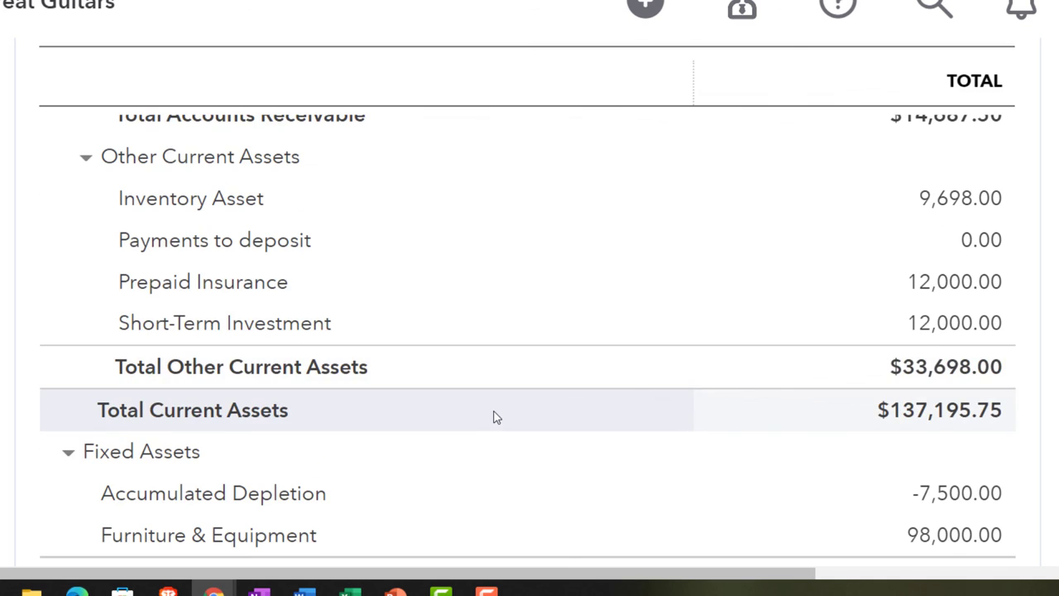
scroll(494, 417, down, 6)
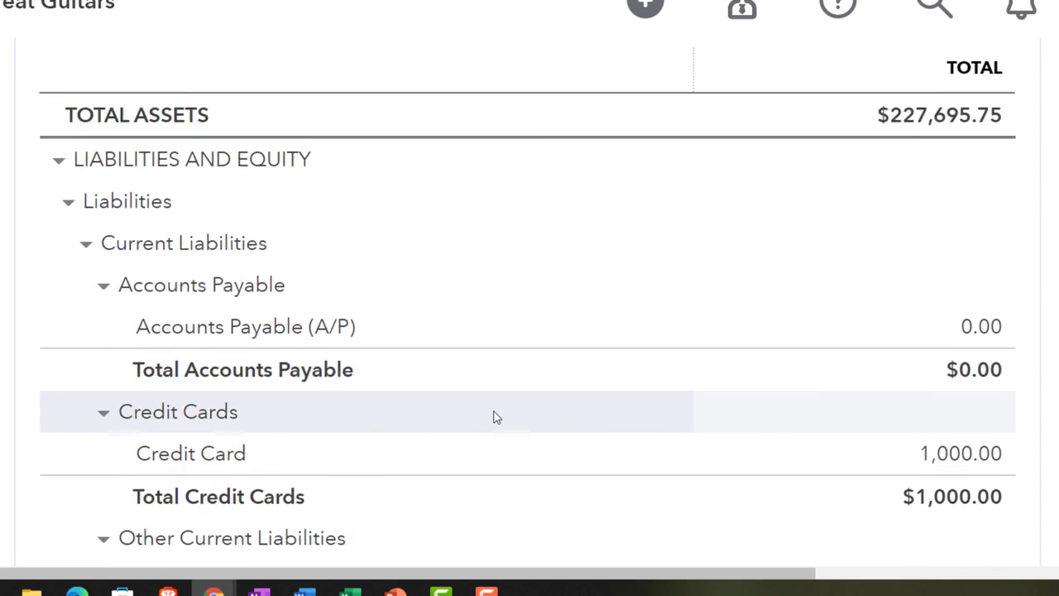
scroll(494, 417, down, 4)
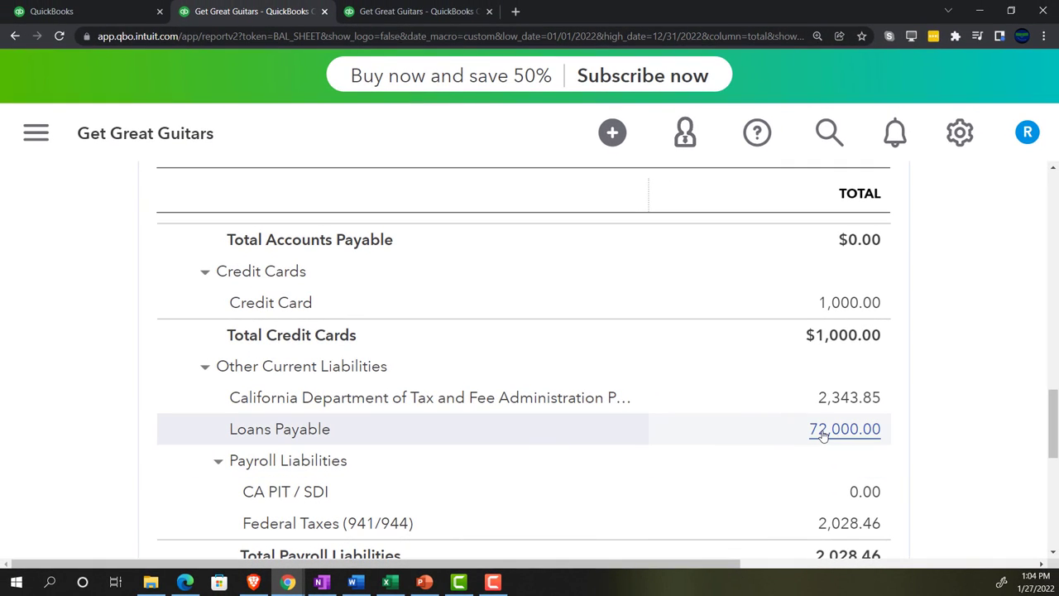